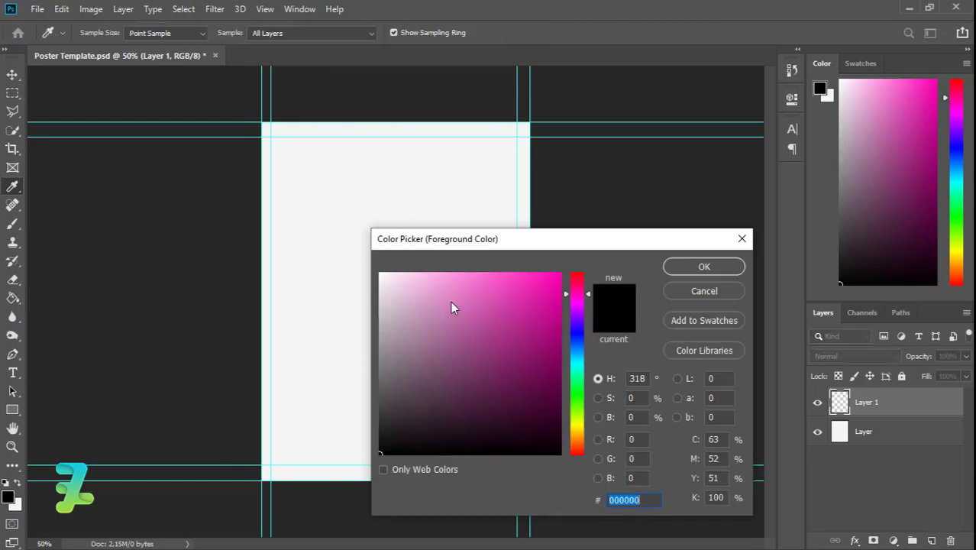
Set the foreground colour to the near-black 0d0d0d.
click(382, 441)
drag(382, 441, 381, 446)
click(704, 267)
Set the Rectangle tool's shape fill to the near-black 0d0d0d.
key(g)
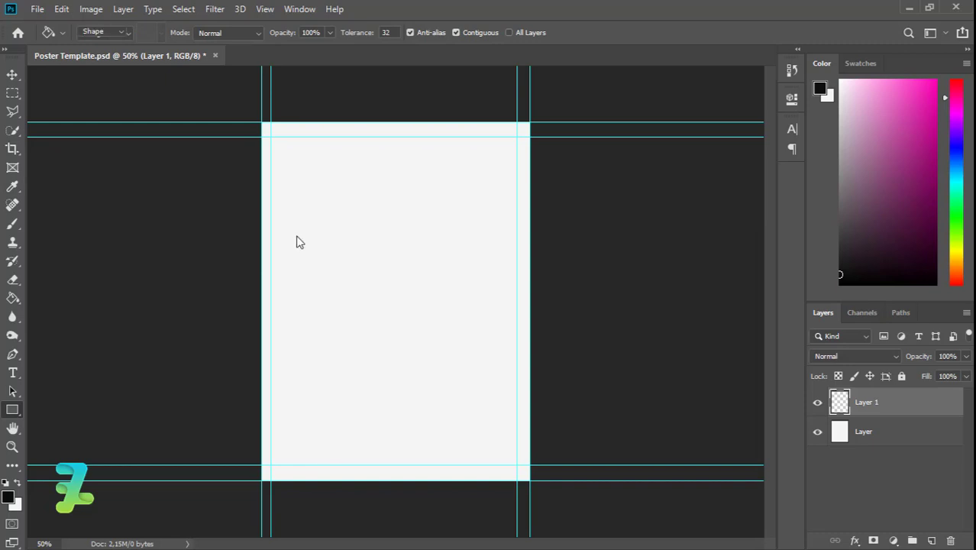
click(158, 33)
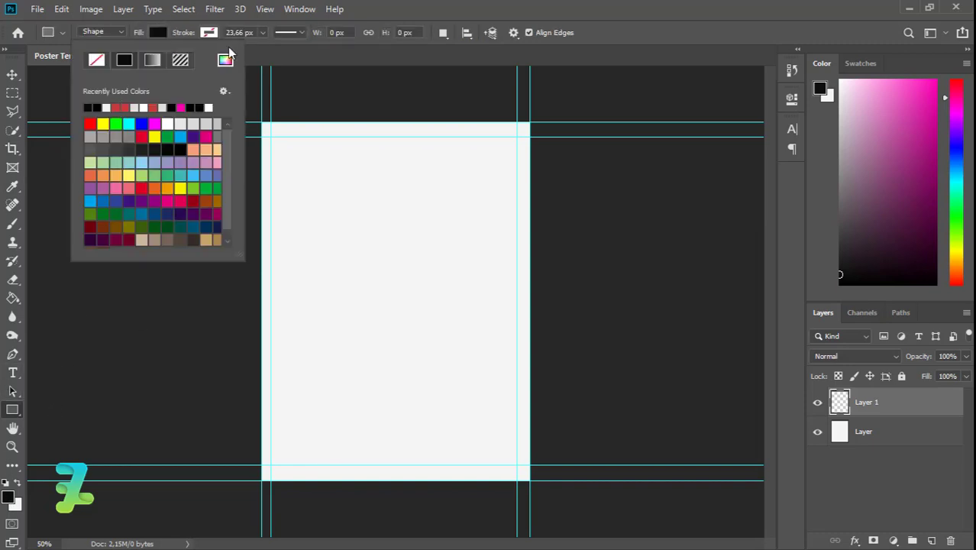
click(225, 59)
click(10, 500)
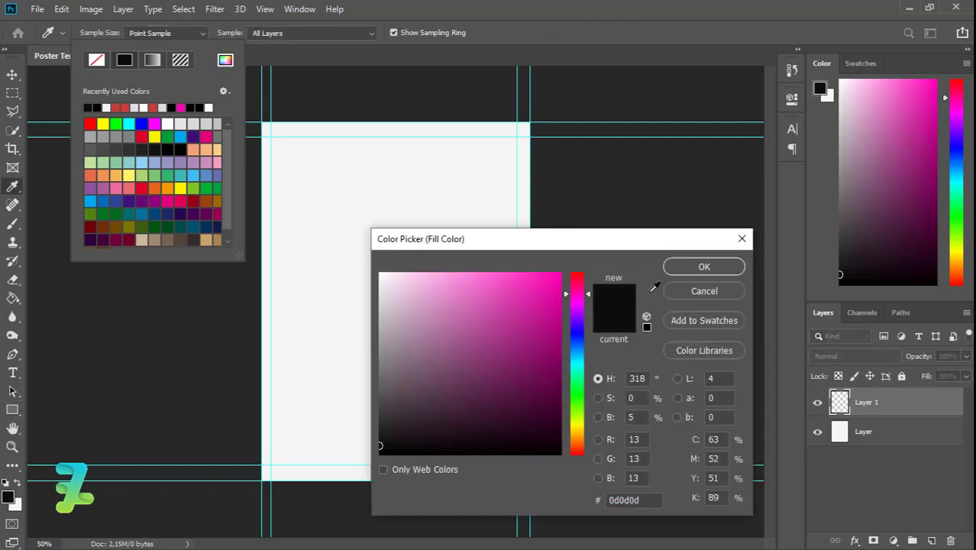
click(677, 267)
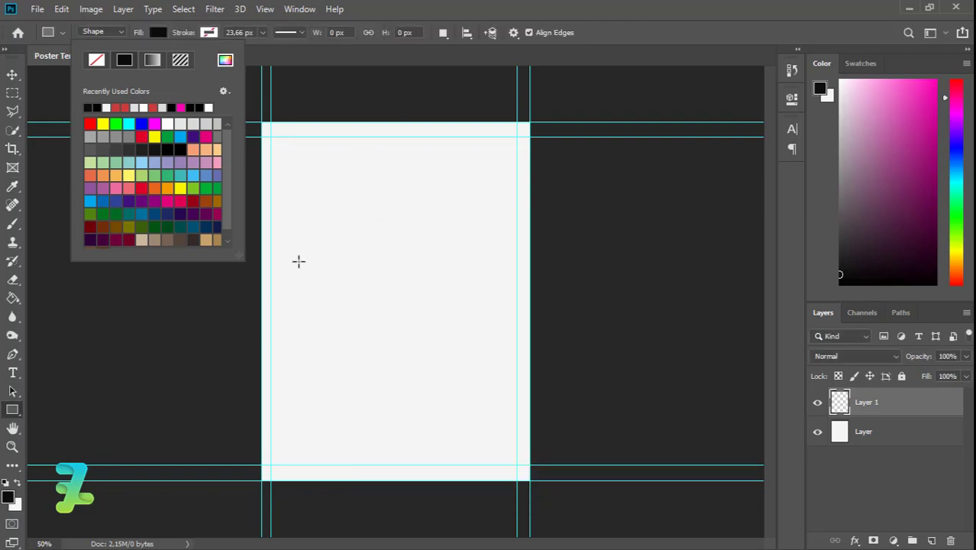
Draw a horizontal rectangle of about 460 × 68 px across the middle of the poster.
click(372, 325)
mouse_move(283, 286)
mouse_down()
mouse_move(396, 330)
mouse_move(431, 335)
mouse_move(449, 301)
mouse_move(451, 311)
mouse_up()
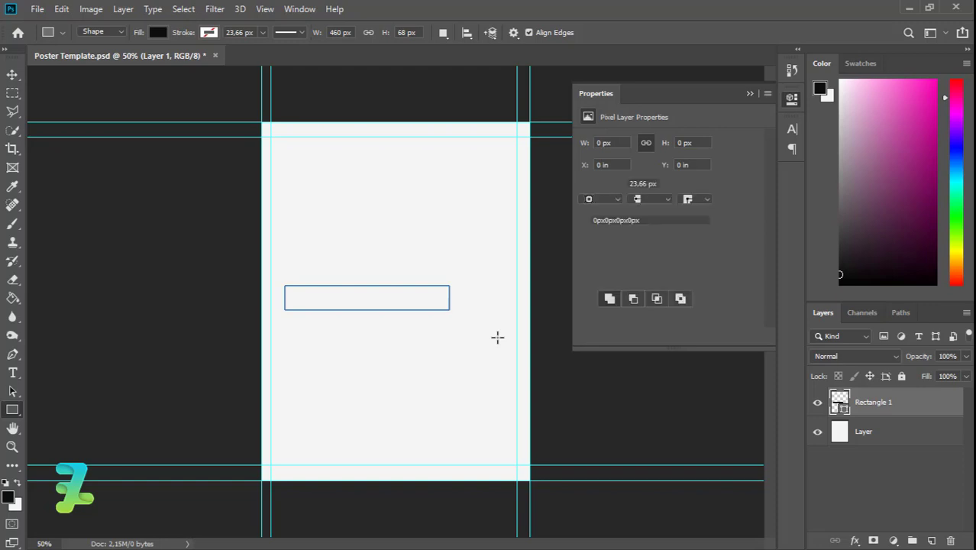
click(748, 93)
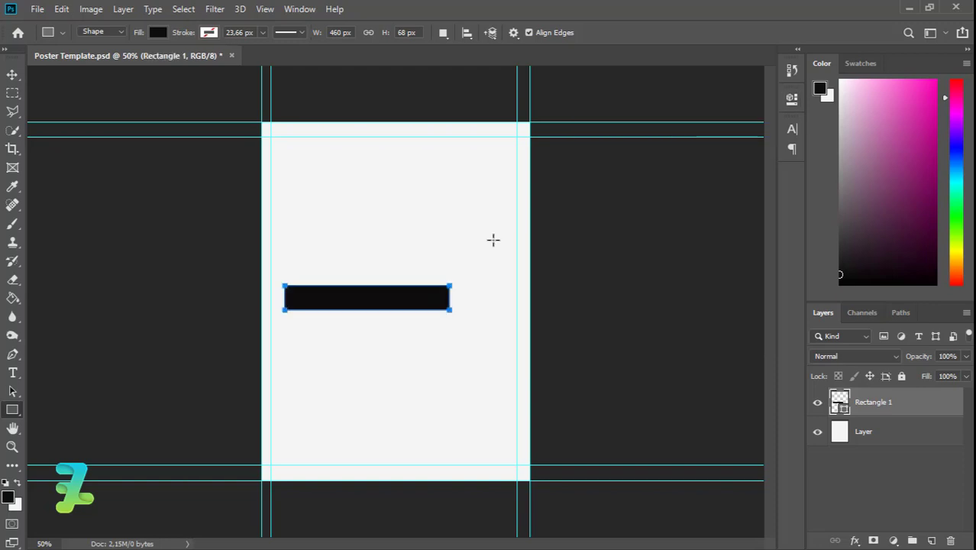
Add the text "06.03.2018" on the empty area above the black bar.
key(ctrl+plus)
key(ctrl+plus)
key(t)
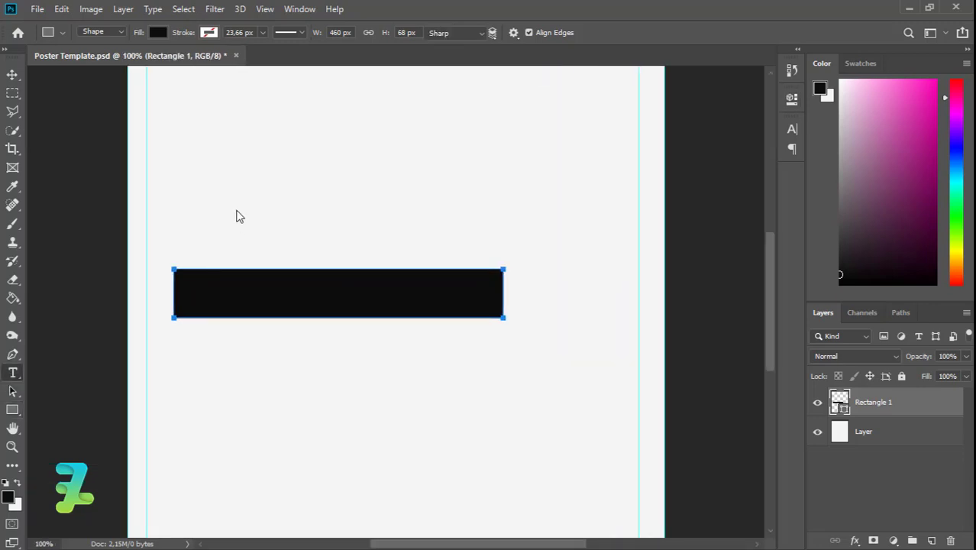
click(235, 201)
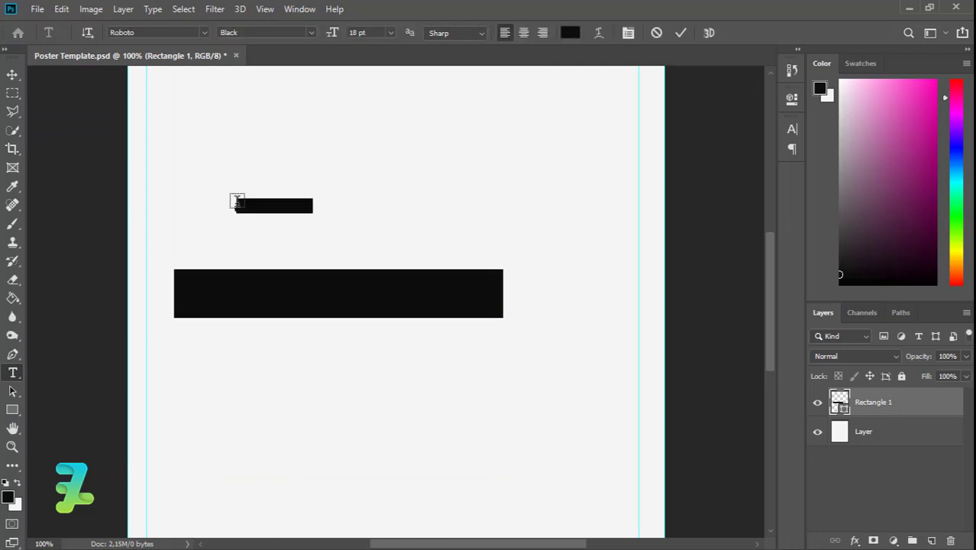
key(BackSpace)
text(06.03.2018Lorem Ipsum)
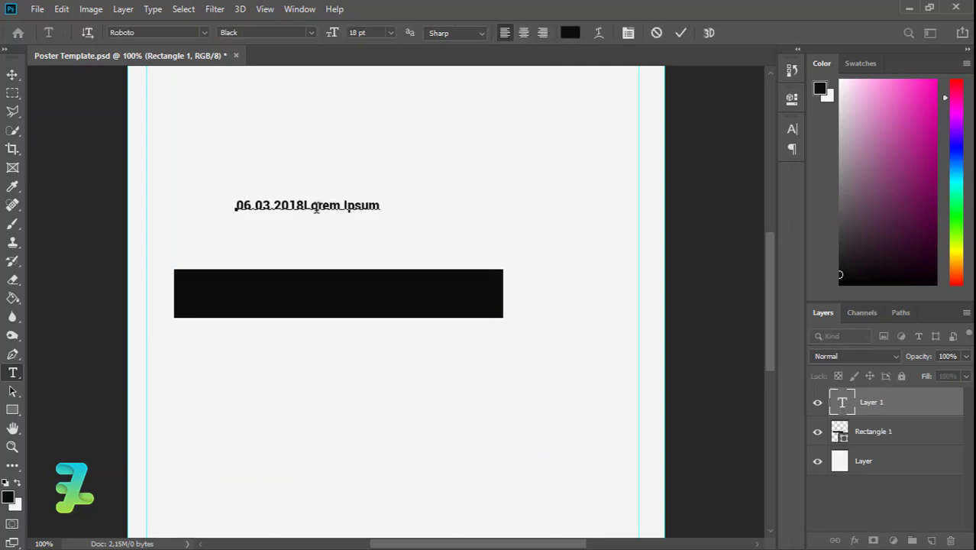
key(shift+End)
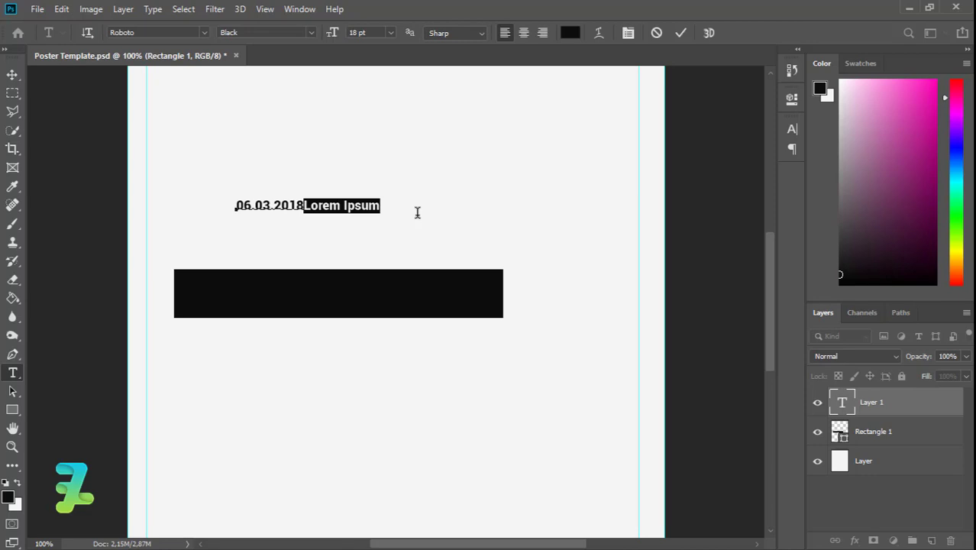
key(Delete)
Swap the foreground and background colours and fill the date text with the near-white foreground colour.
key(ctrl+a)
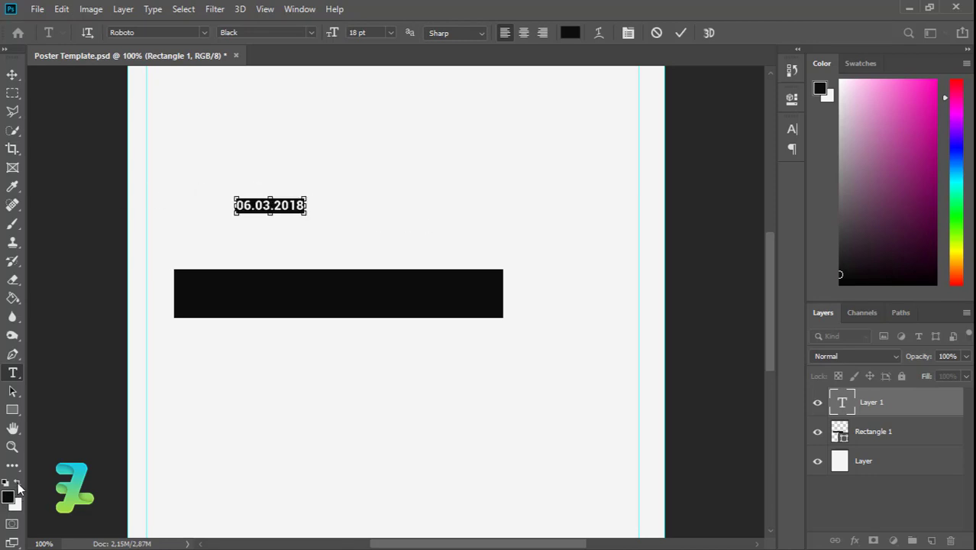
click(20, 488)
click(12, 74)
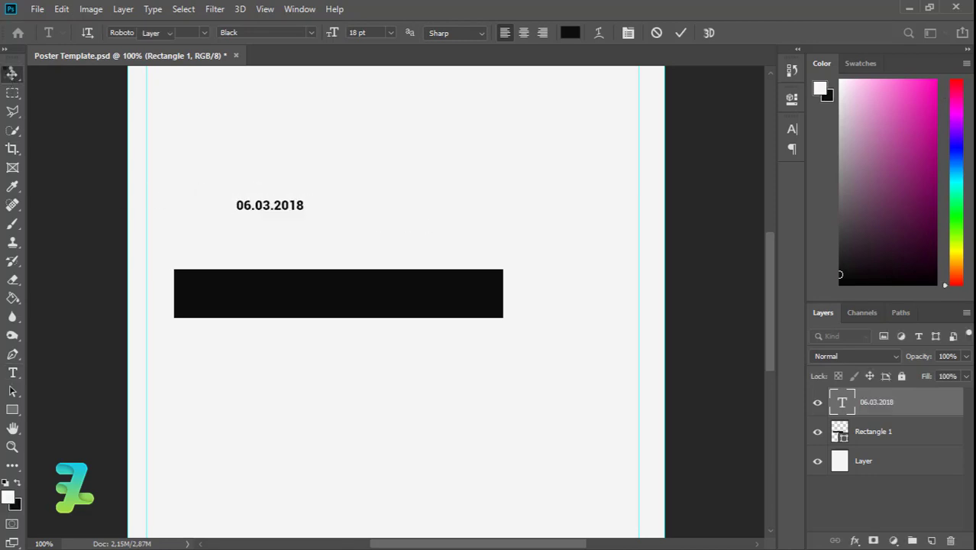
key(alt+BackSpace)
Move the date text onto the black bar and scale it up to about 36 pt.
drag(284, 203, 332, 299)
key(ctrl)
key(ctrl+t)
key(Return)
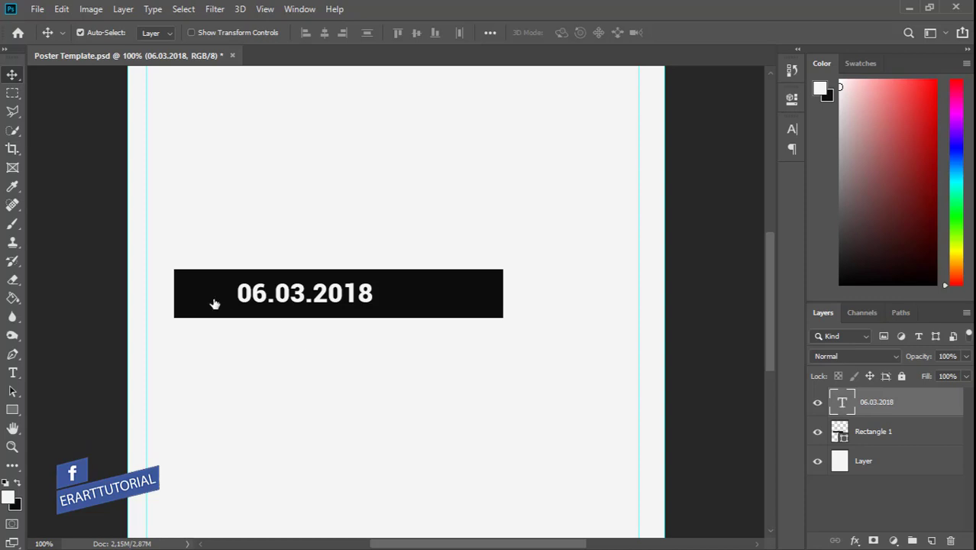
Change the bar's text to "D 06.03.2018" and shift it towards the bar's left end.
key(t)
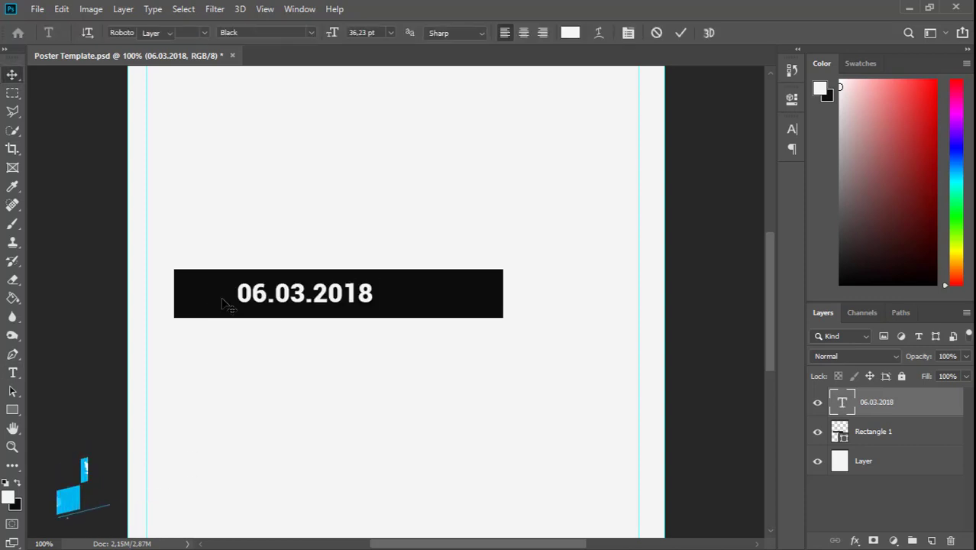
double_click(842, 404)
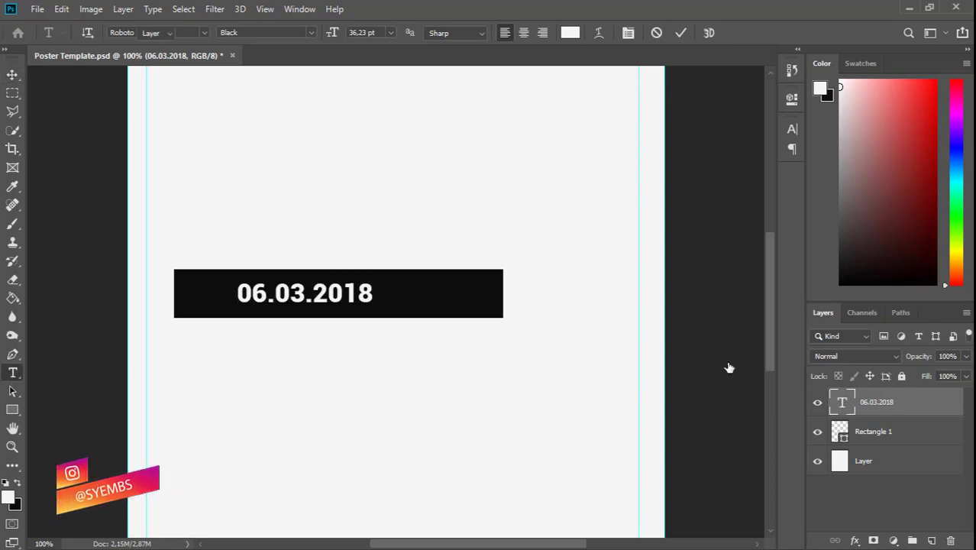
key(ctrl+a)
key(ctrl+c)
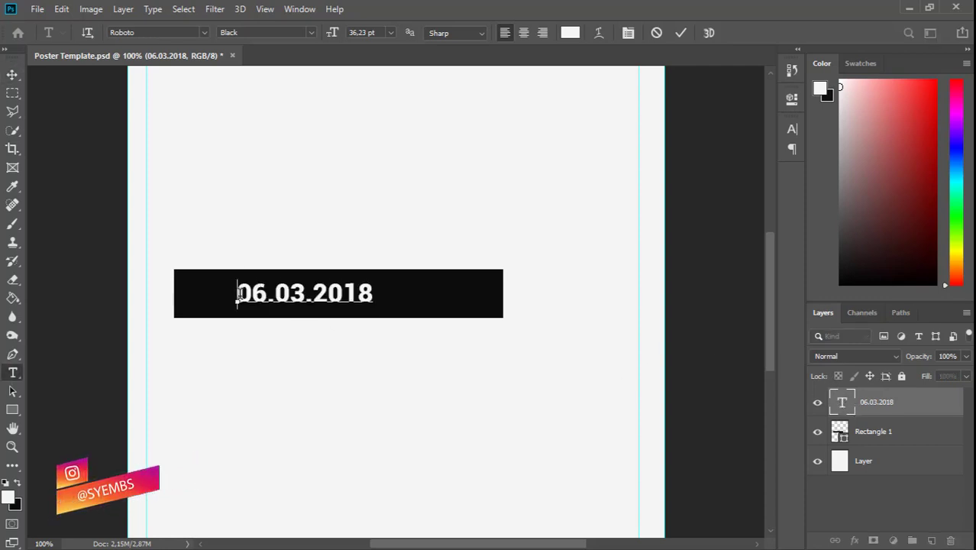
text(D)
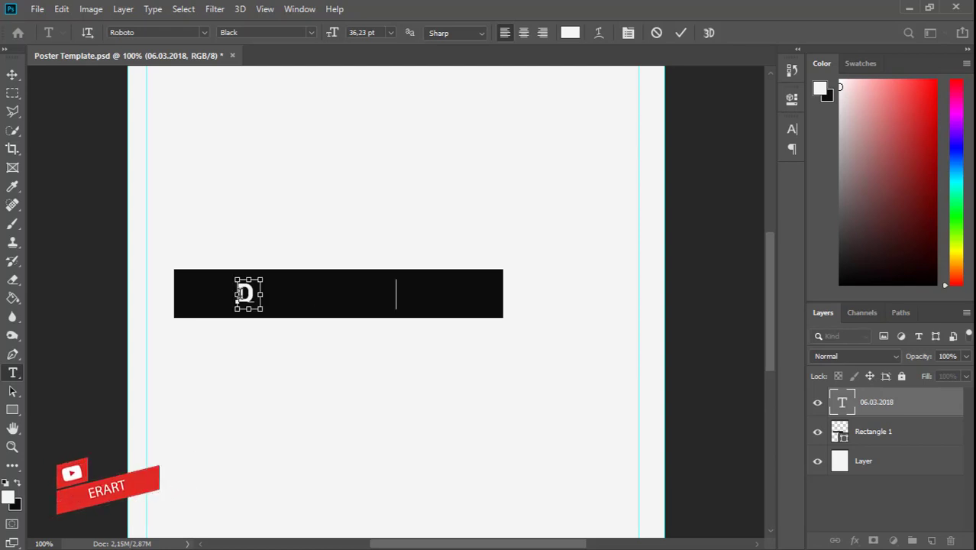
key(ctrl+v)
click(11, 75)
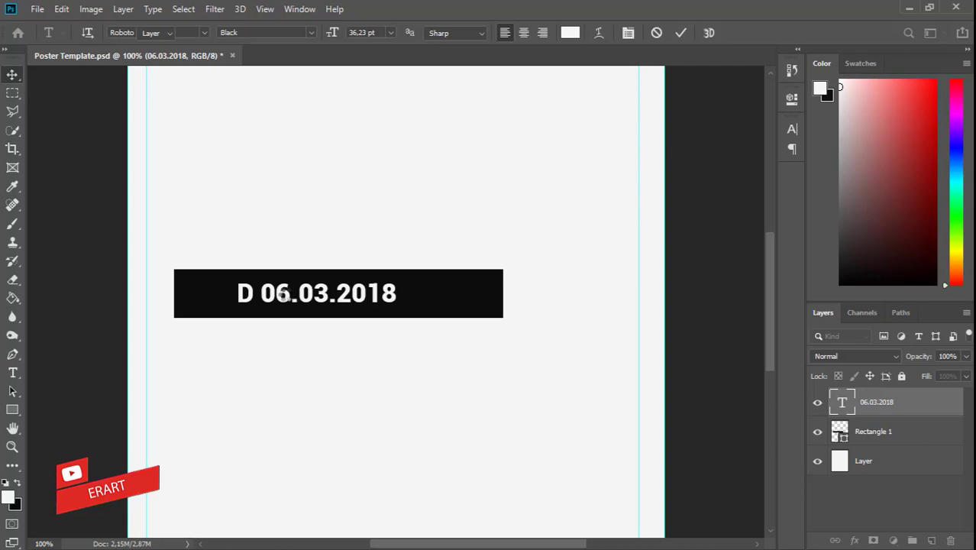
drag(283, 295, 246, 297)
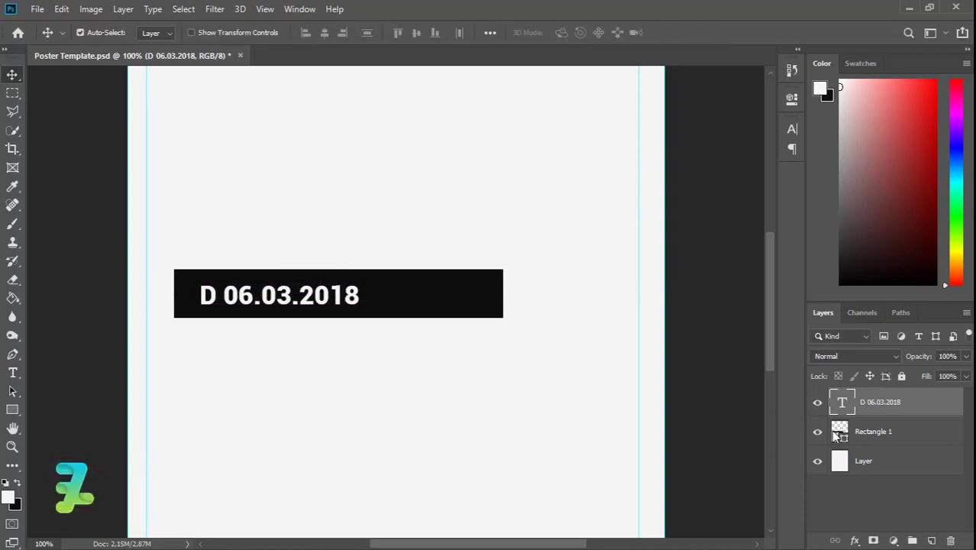
Narrow the black bar to about 72.6% of its width and group it with the date text.
key(alt+bracketleft)
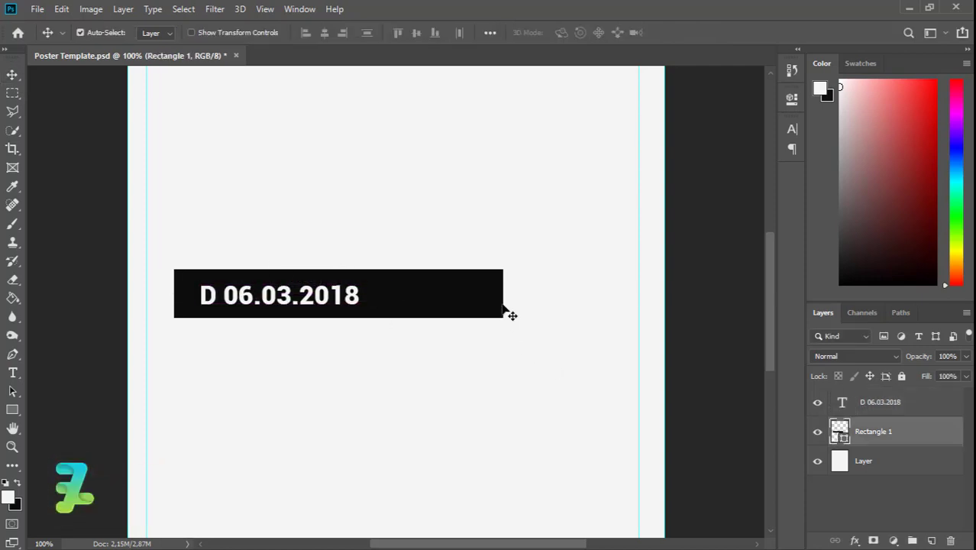
key(ctrl+t)
drag(505, 292, 412, 292)
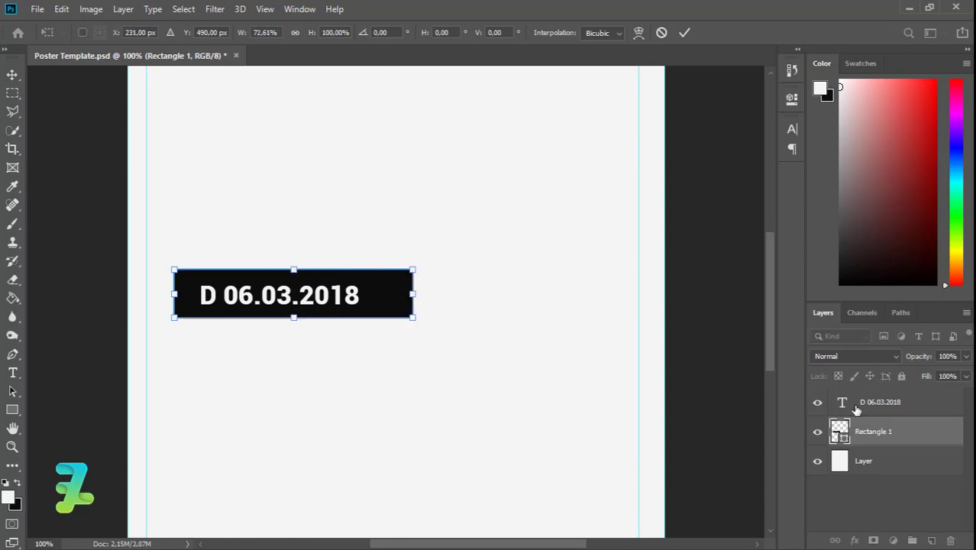
shift+click(855, 410)
key(ctrl+g)
Rotate the date bar group by 45° and place it in the upper-left part of the poster.
key(ctrl+minus)
key(ctrl+minus)
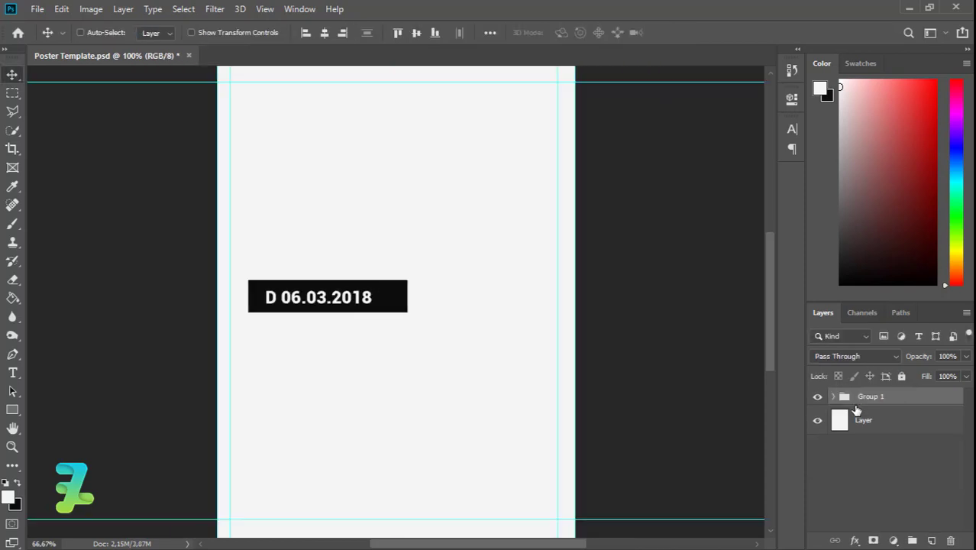
click(61, 9)
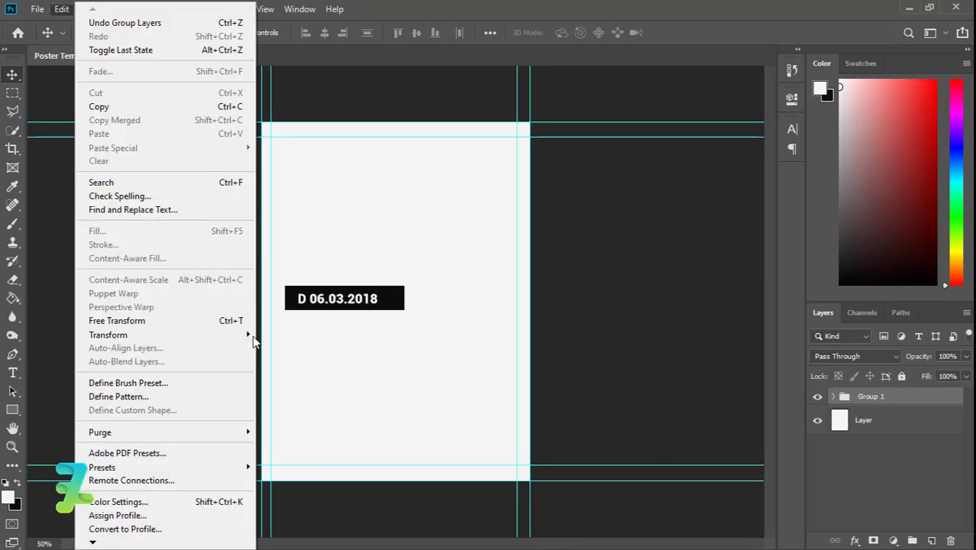
mouse_move(229, 336)
click(320, 372)
drag(408, 332, 396, 377)
drag(361, 321, 368, 281)
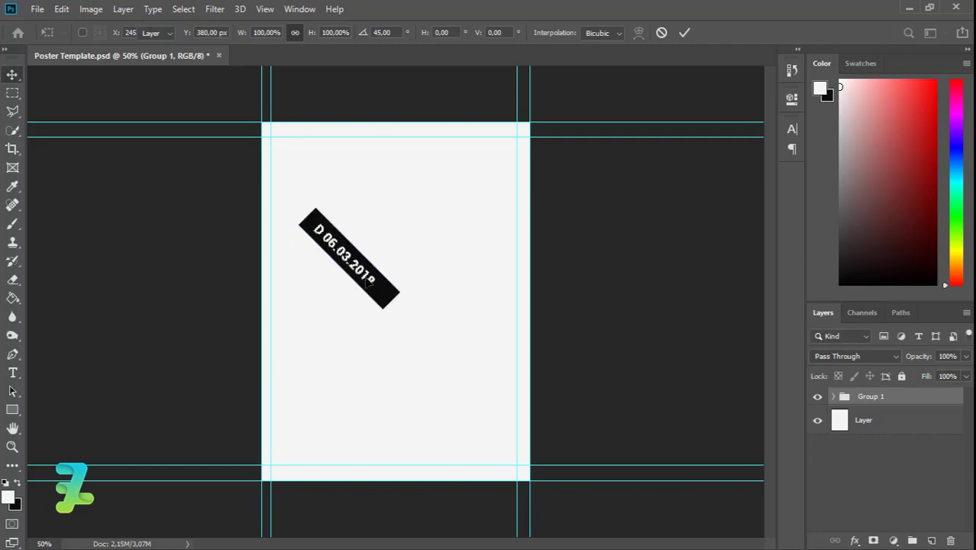
key(Return)
Draw a second horizontal rectangle of about 400 × 60 px below the rotated date bar.
click(13, 391)
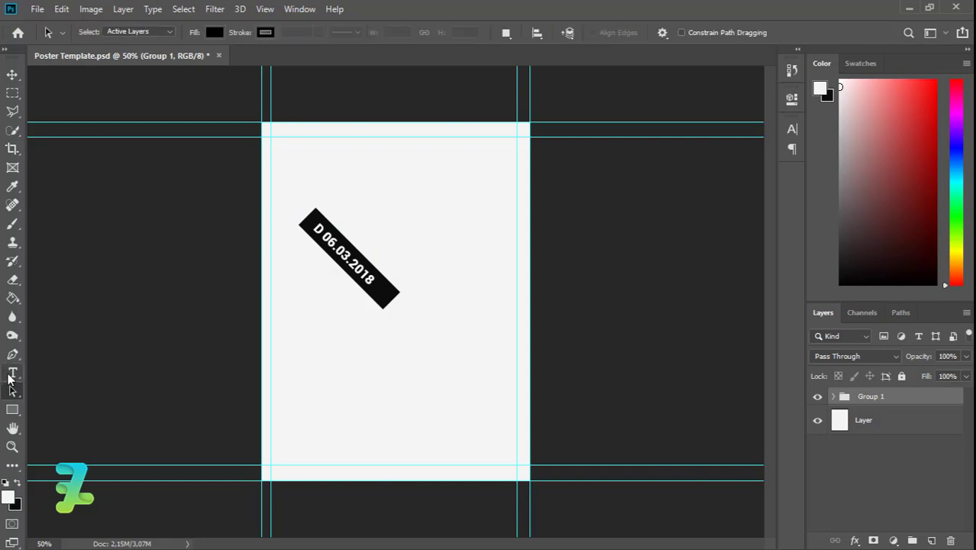
click(13, 410)
drag(305, 362, 449, 385)
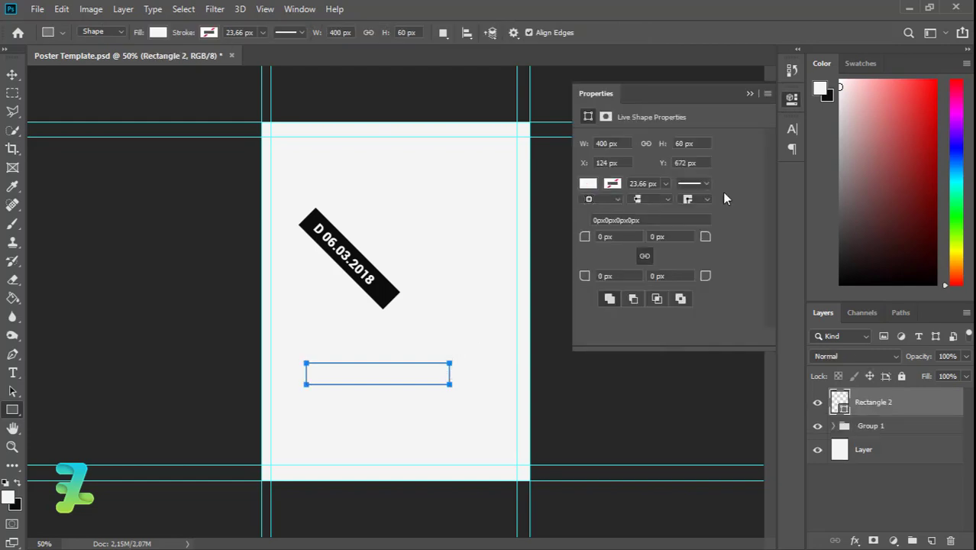
click(747, 93)
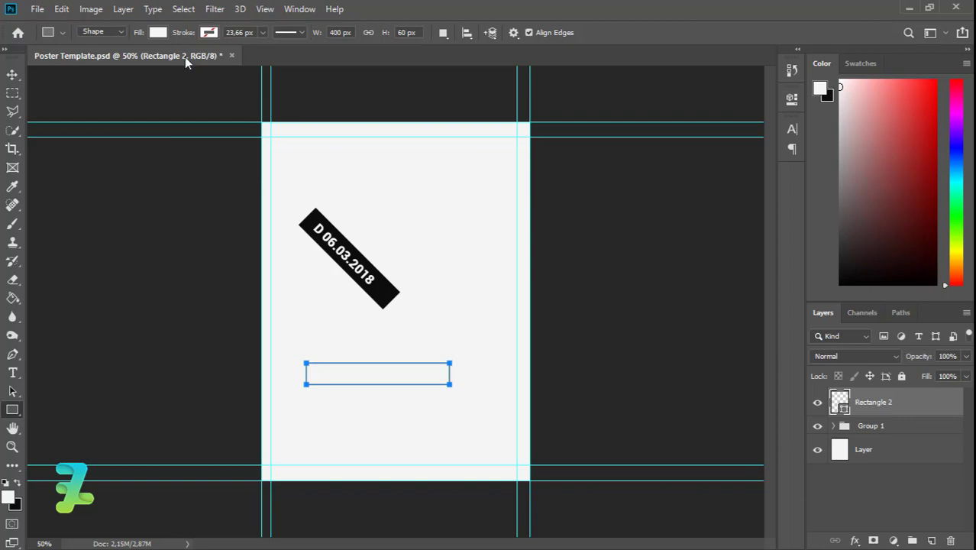
Fill the new rectangle with the near-black 0d0d0d sampled from the date bar.
click(158, 32)
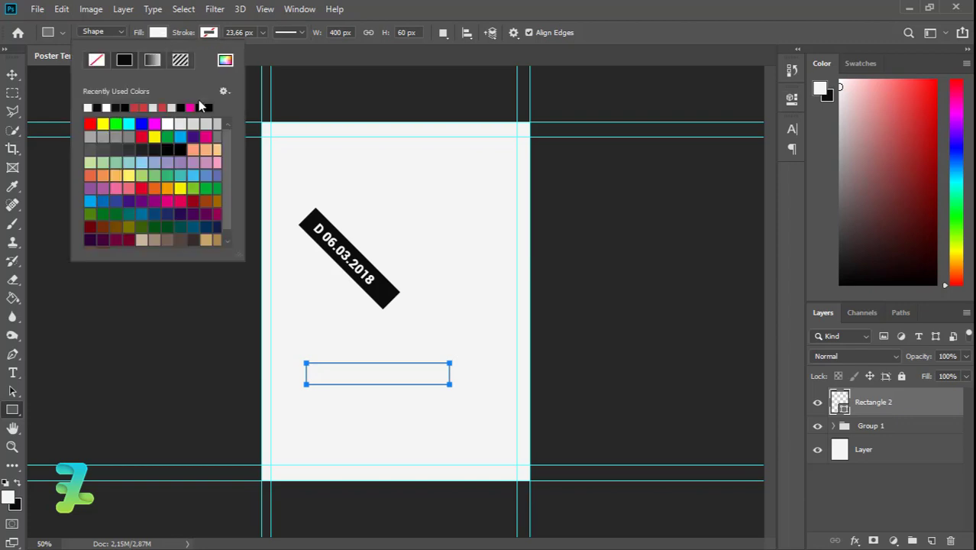
click(15, 506)
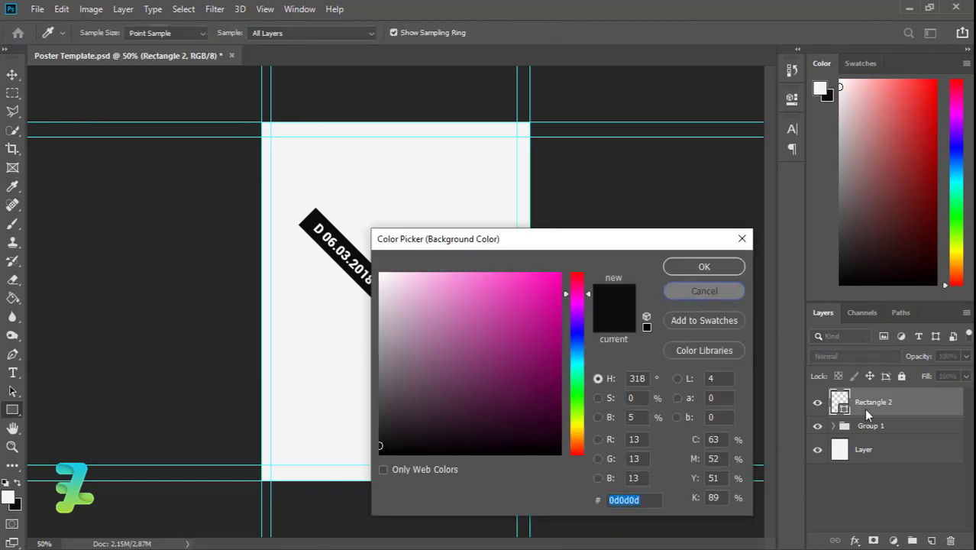
key(Escape)
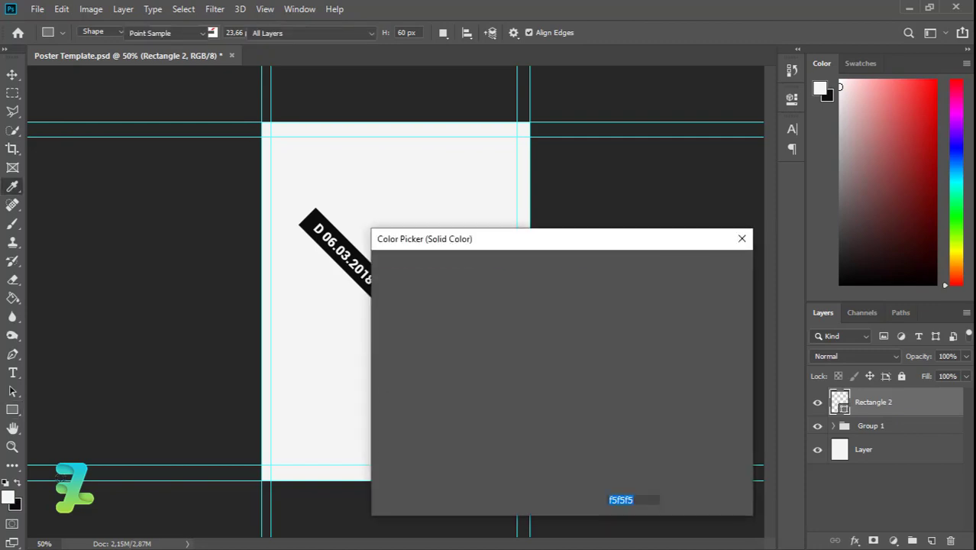
click(305, 219)
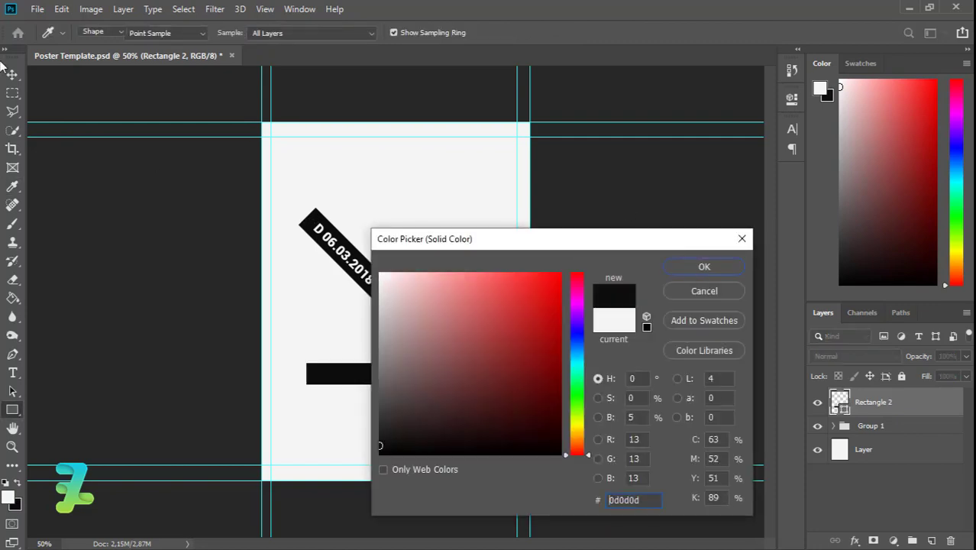
click(682, 271)
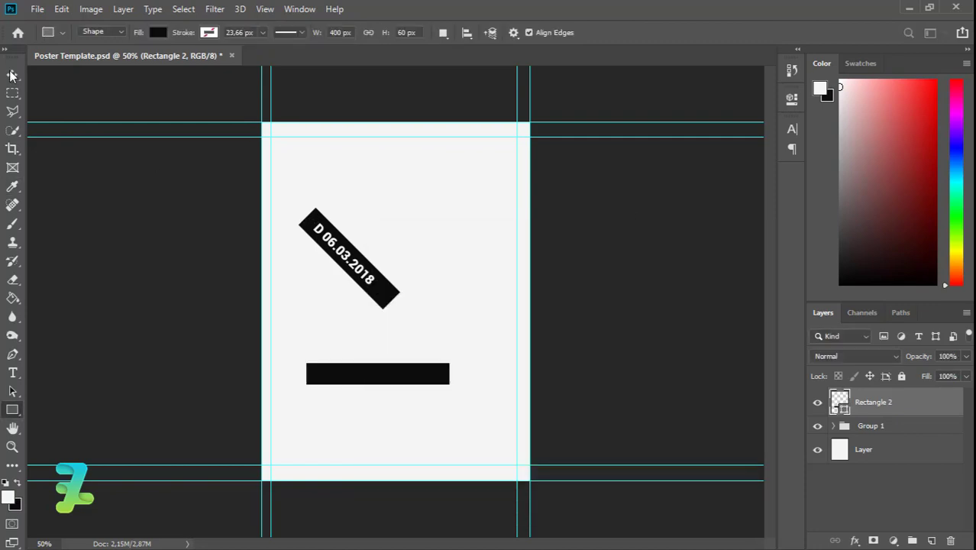
Add the placeholder text "ASDSAD" inside the second black bar.
click(320, 372)
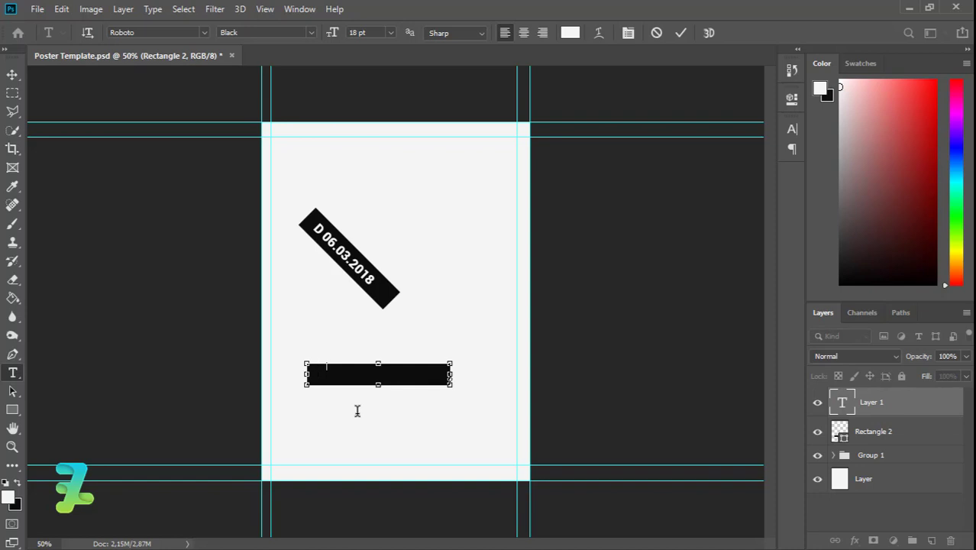
key(ctrl+plus)
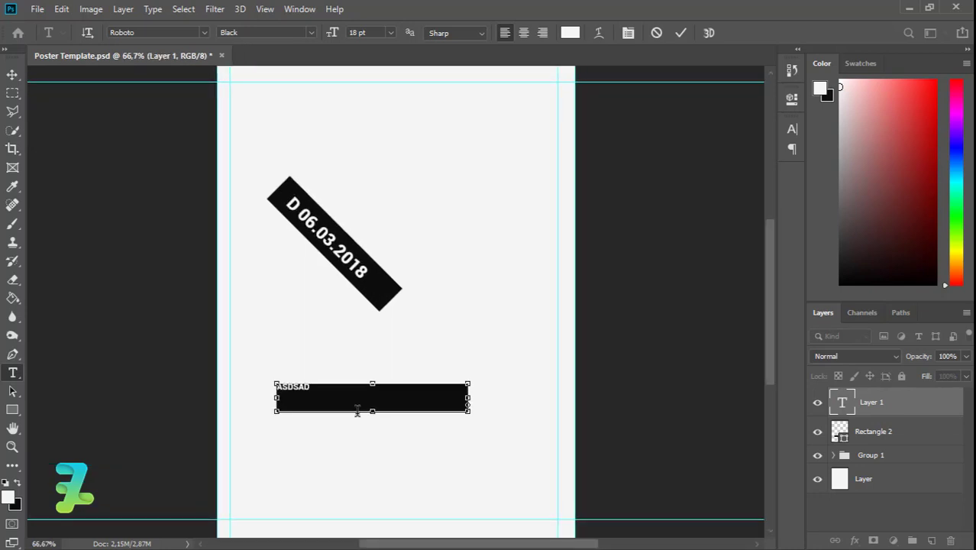
drag(769, 316, 770, 342)
click(12, 75)
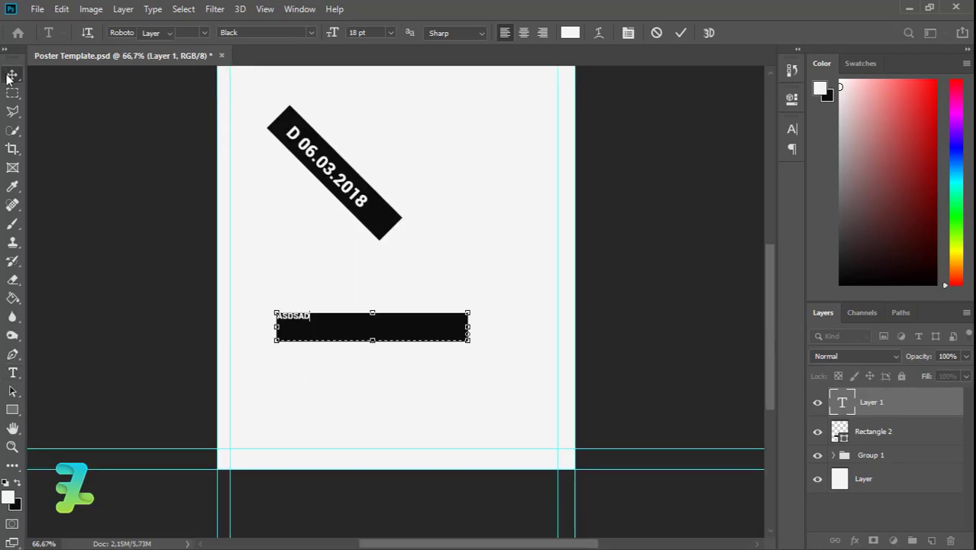
Replace the placeholder layer with new text "break" at 72 pt and position it over the second black bar.
key(Delete)
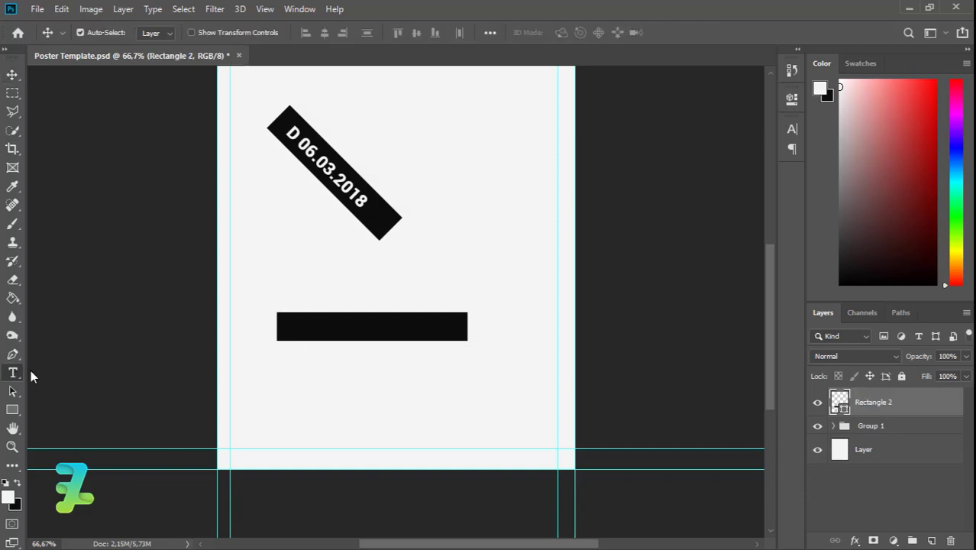
key(t)
click(294, 269)
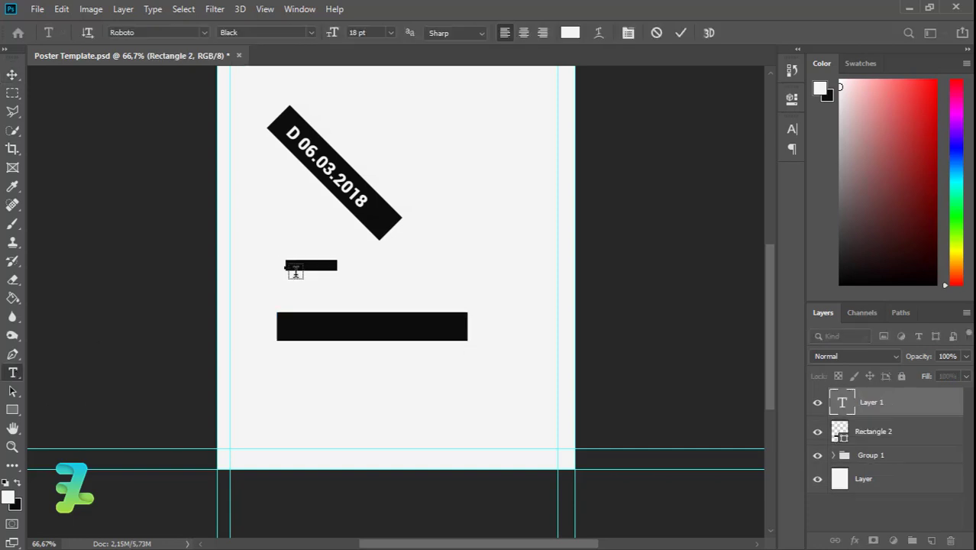
key(BackSpace)
key(ctrl+a)
click(389, 33)
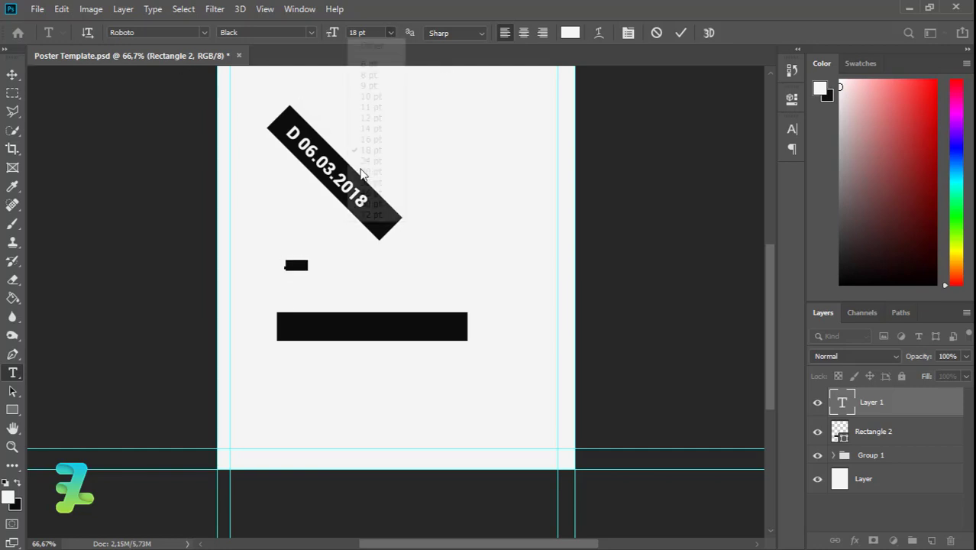
click(374, 211)
key(ctrl+Return)
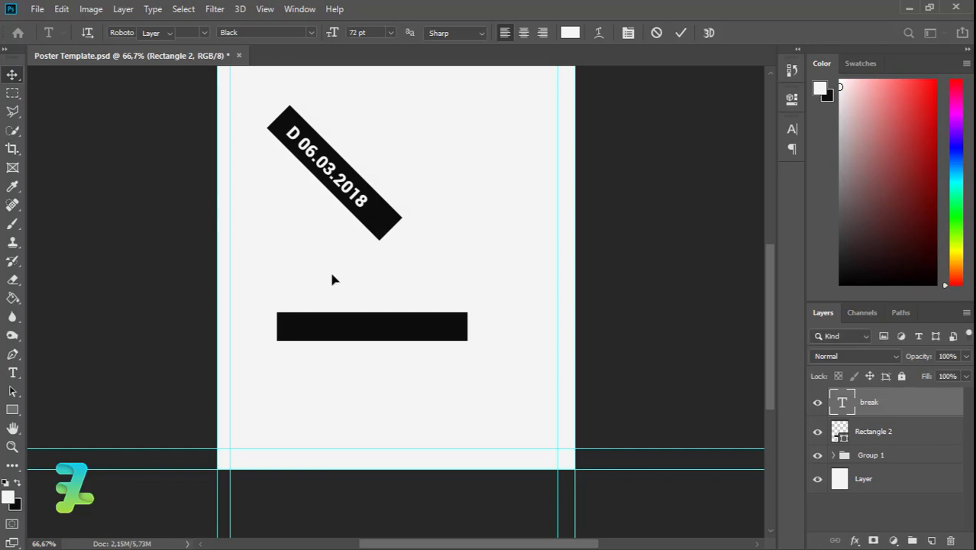
drag(333, 275, 376, 343)
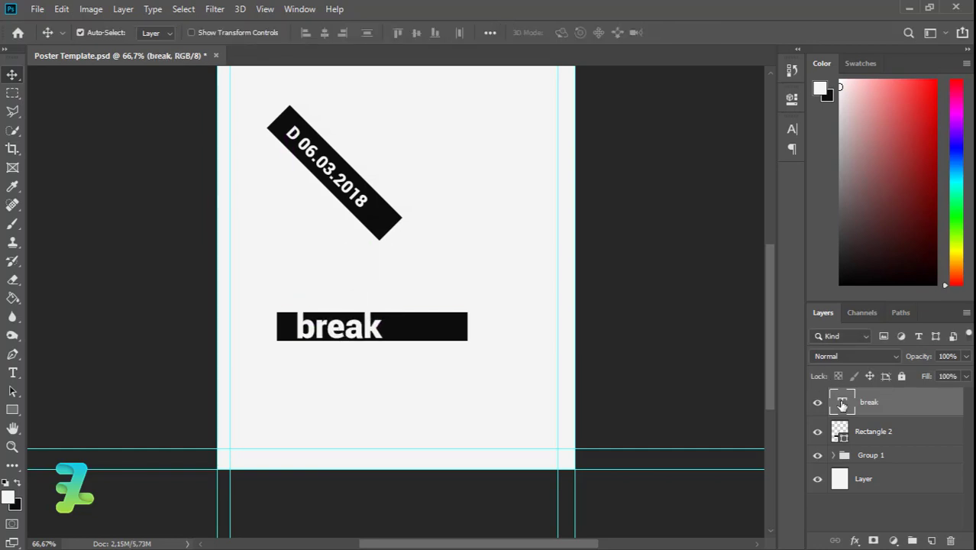
Retype the word in the second bar in capitals as "BREAK".
double_click(842, 404)
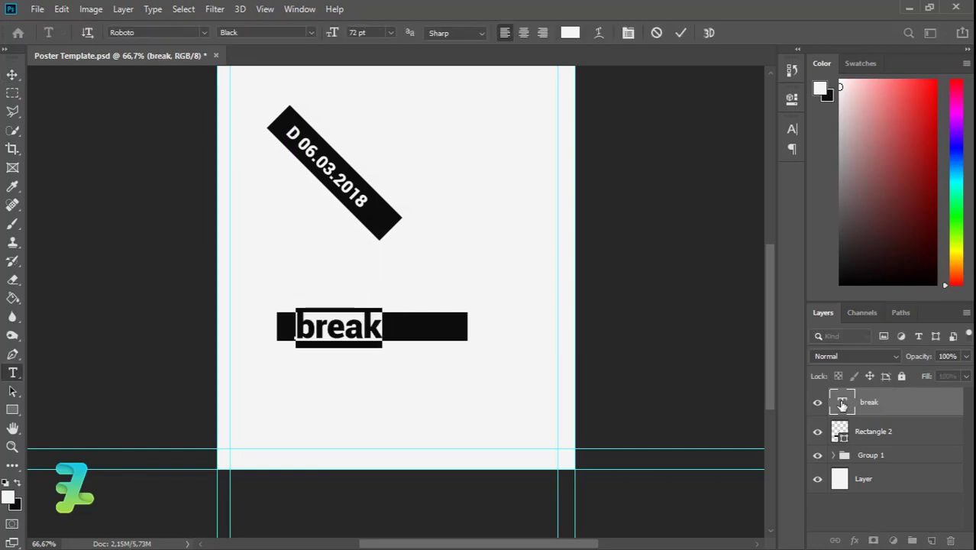
key(Left)
key(Right)
text(BREAK)
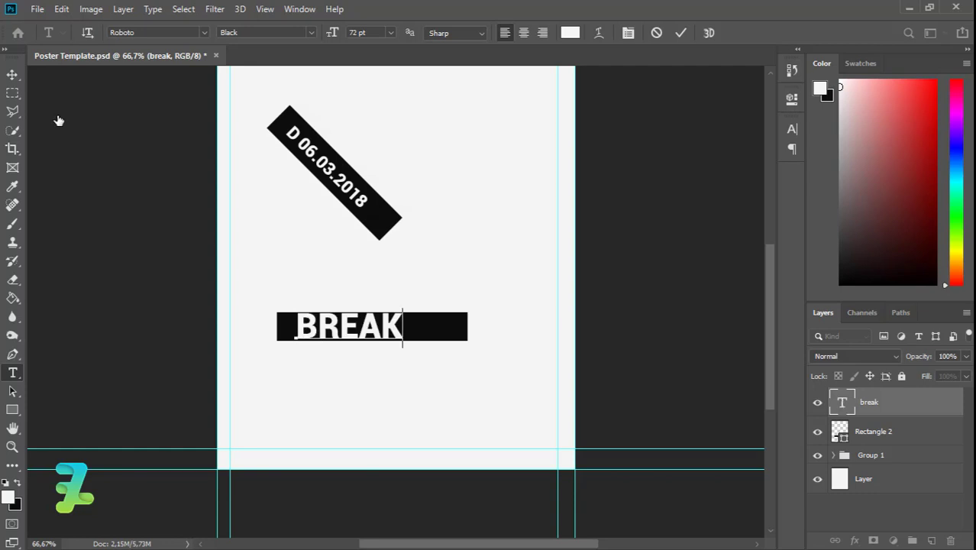
click(12, 75)
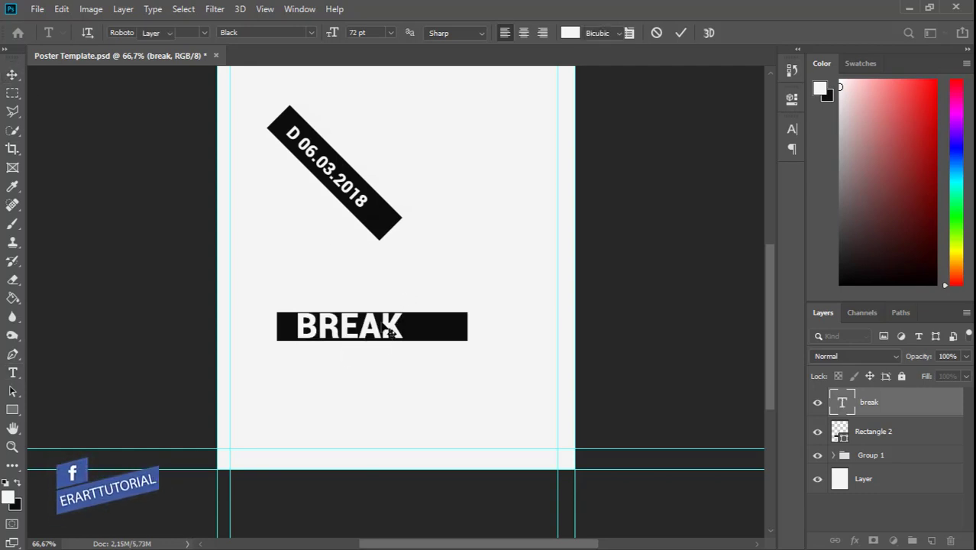
Scale the BREAK text proportionally to about 77% so it fits within the bar's height.
key(ctrl+t)
drag(407, 307, 396, 310)
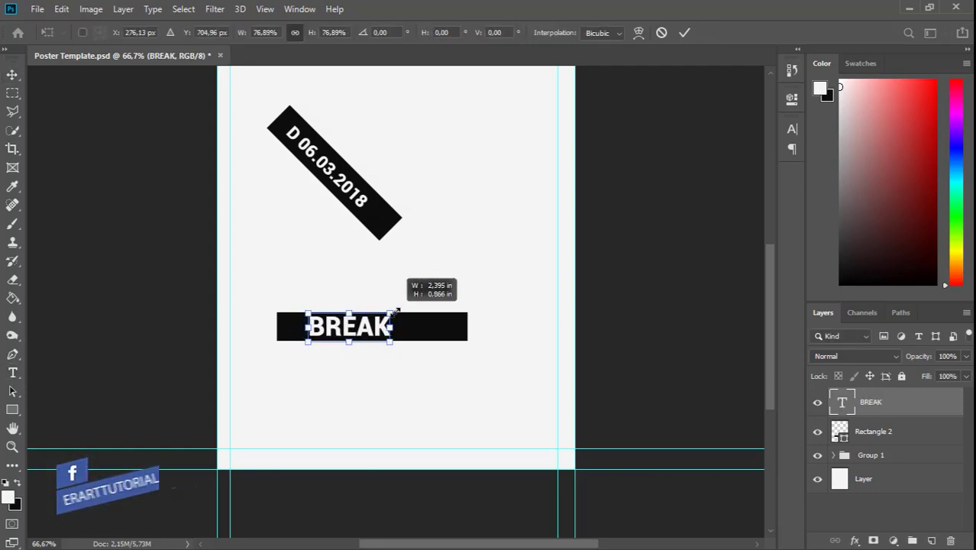
key(Return)
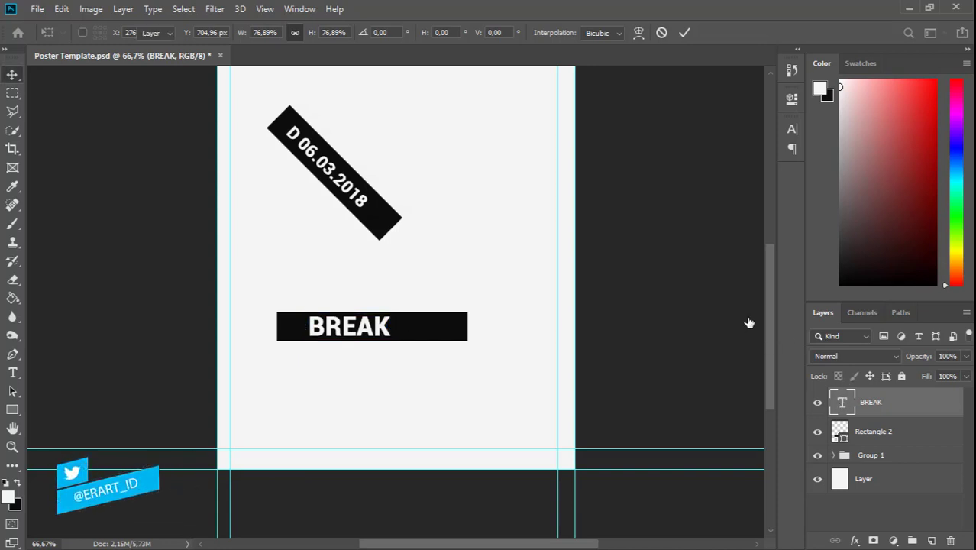
Set the BREAK text's tracking to 220 and shift the word toward the left end of its bar.
key(t)
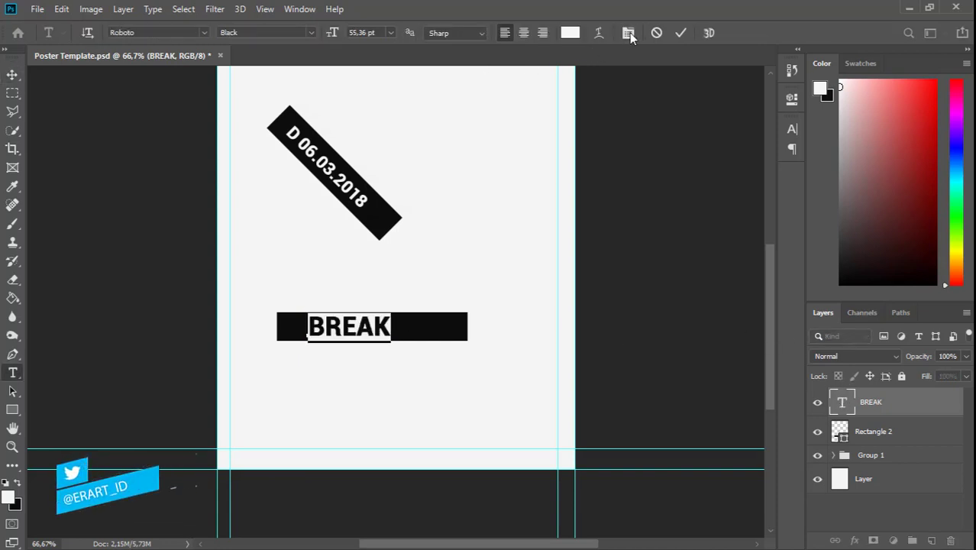
click(627, 32)
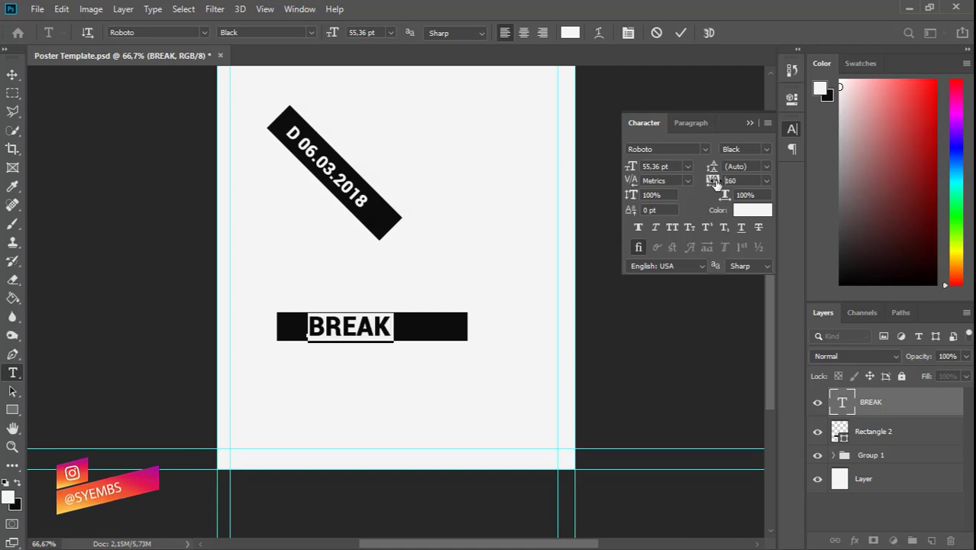
drag(712, 181, 682, 174)
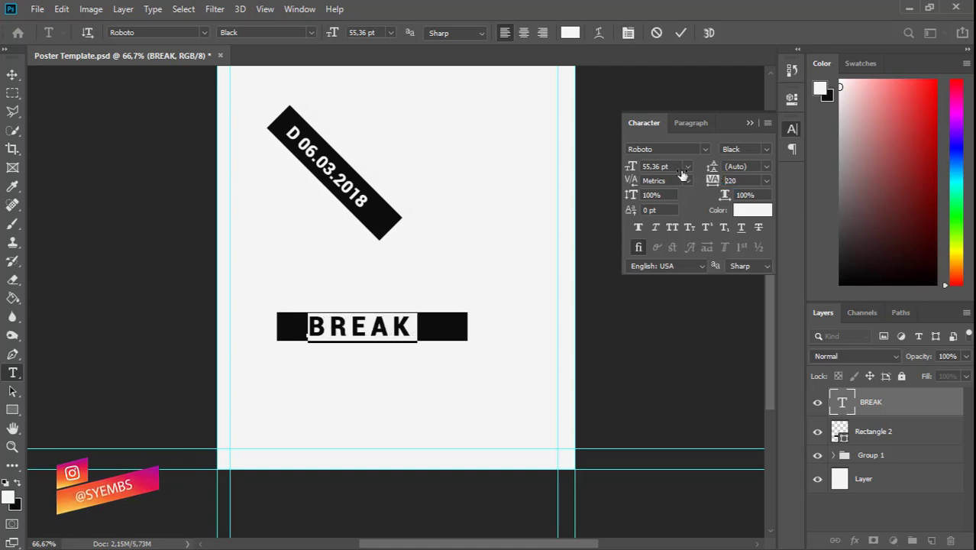
click(12, 75)
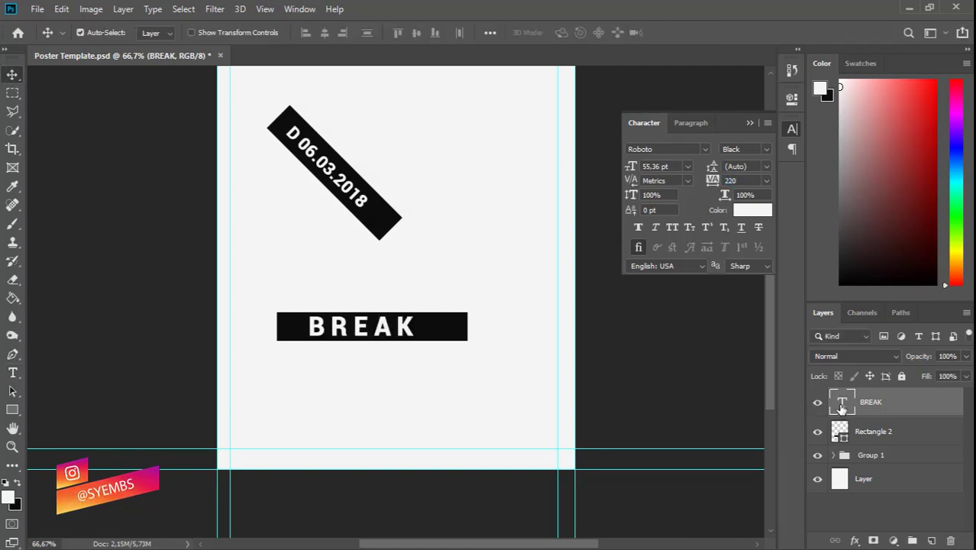
click(749, 111)
drag(424, 335, 374, 333)
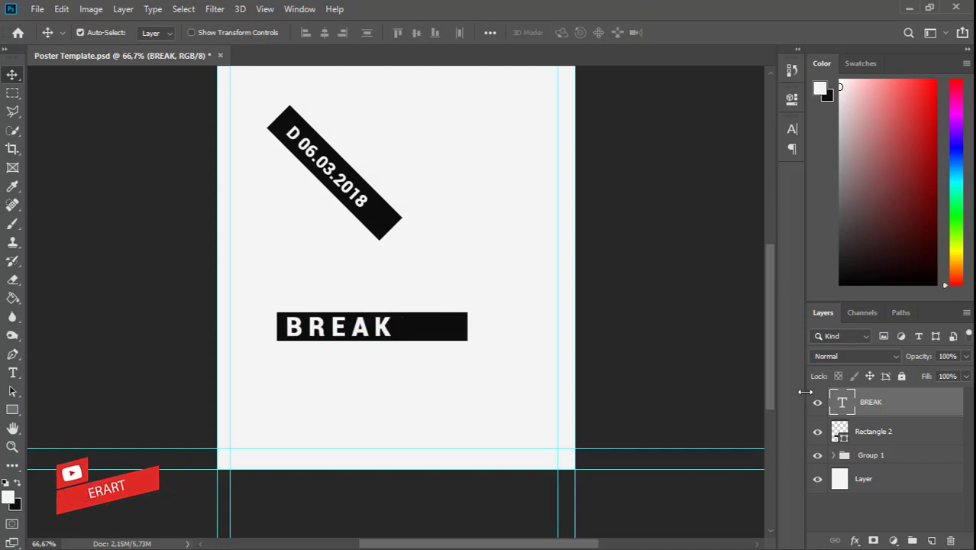
Shorten the bar behind BREAK from its right end to 73% of its width.
key(alt+bracketleft)
key(ctrl+t)
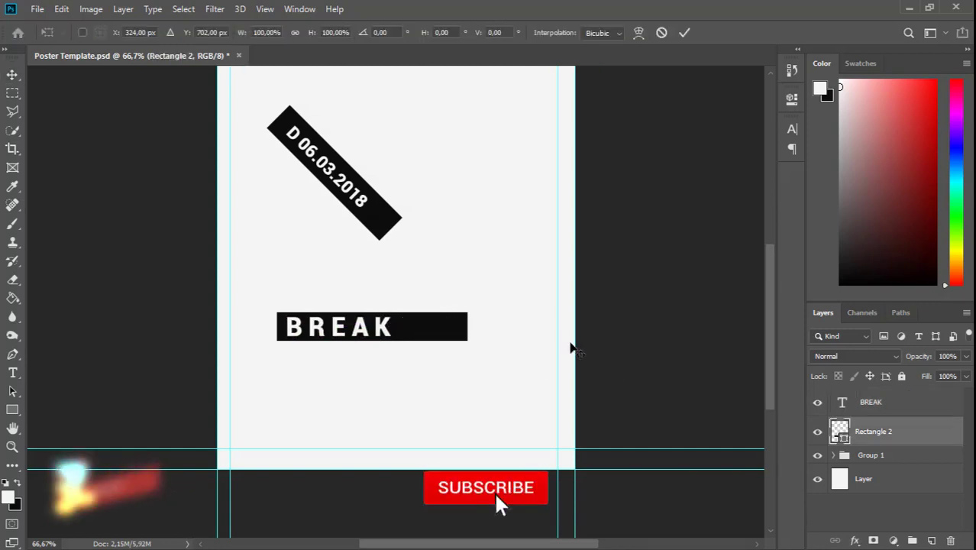
drag(467, 326, 416, 326)
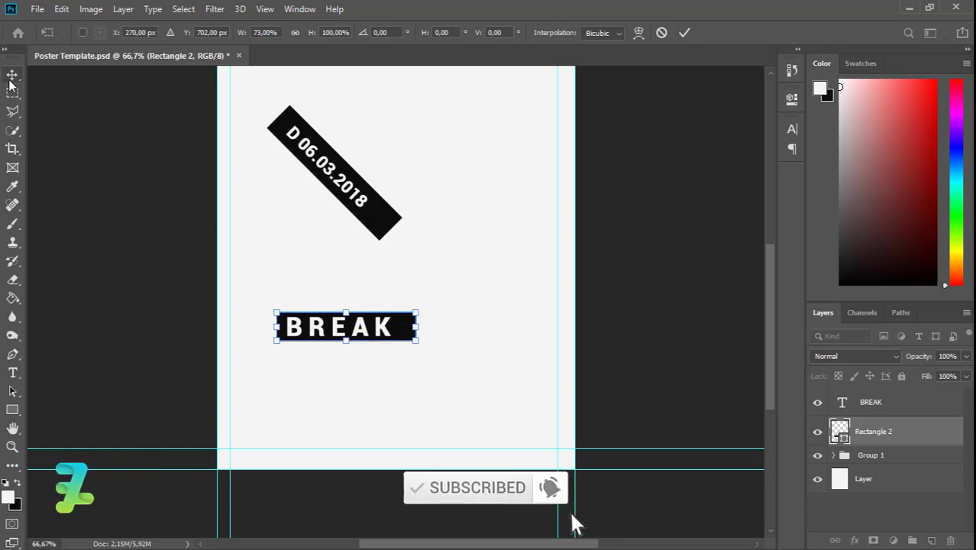
key(Return)
Group the BREAK text with its bar, duplicate the group and hide the original.
shift+click(855, 405)
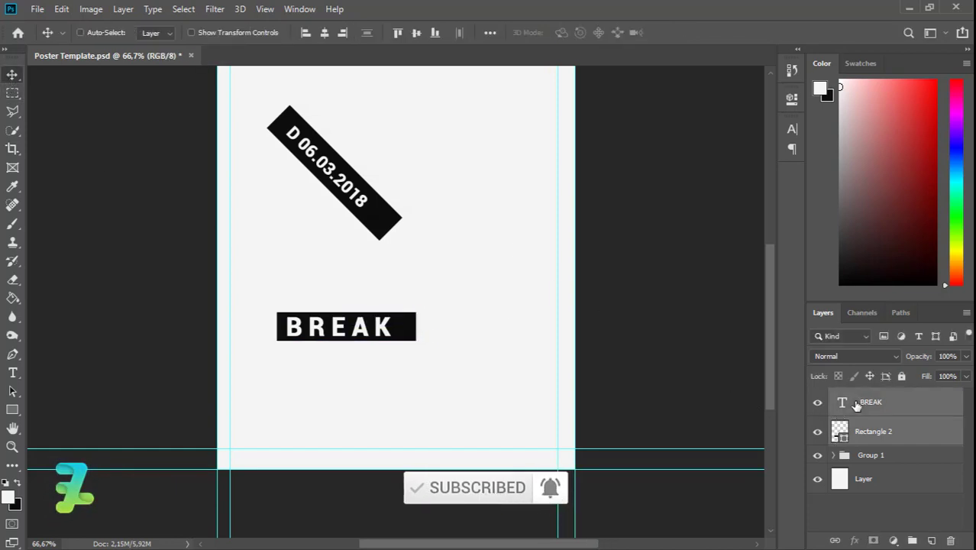
key(ctrl+g)
key(ctrl+j)
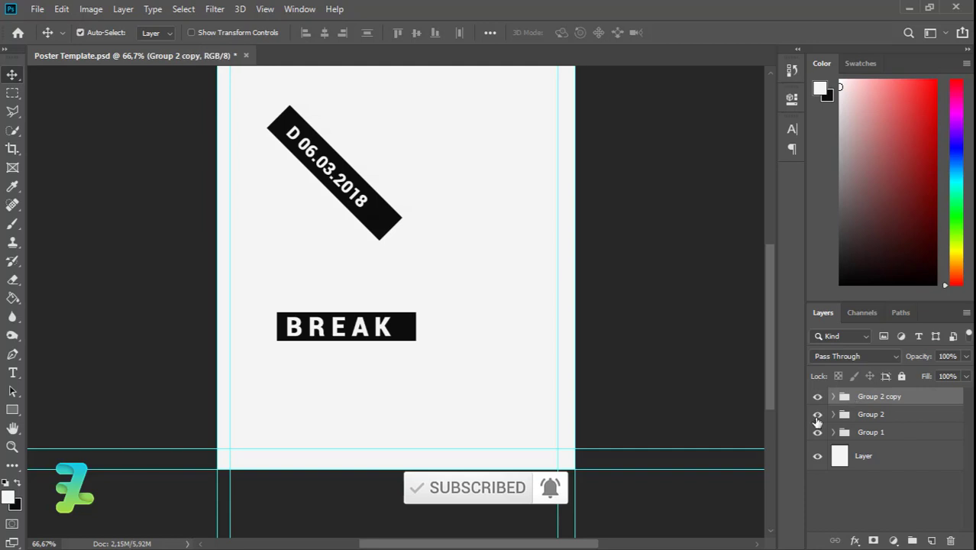
click(817, 414)
Move the copied BREAK group to the lower right of the poster and rotate it by -15°.
drag(374, 369, 452, 427)
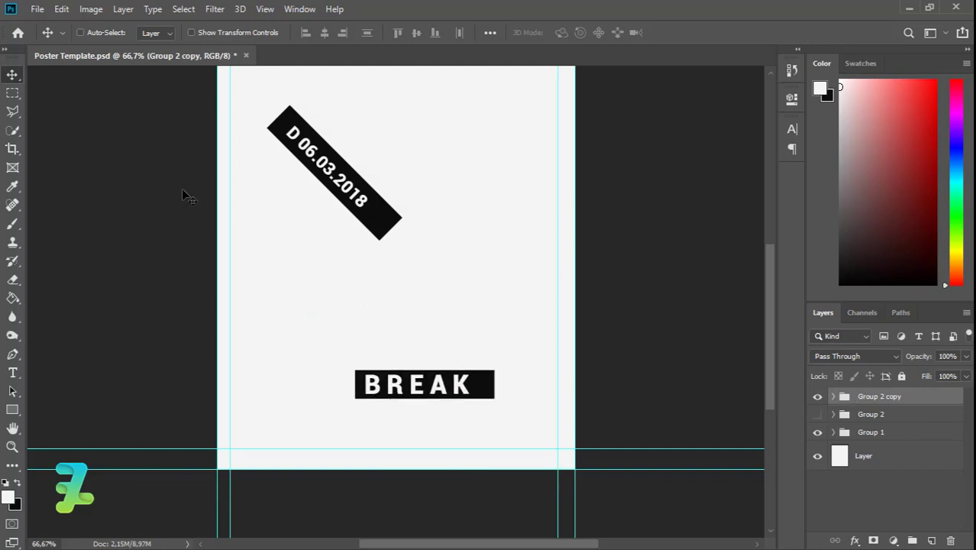
click(61, 10)
mouse_move(239, 336)
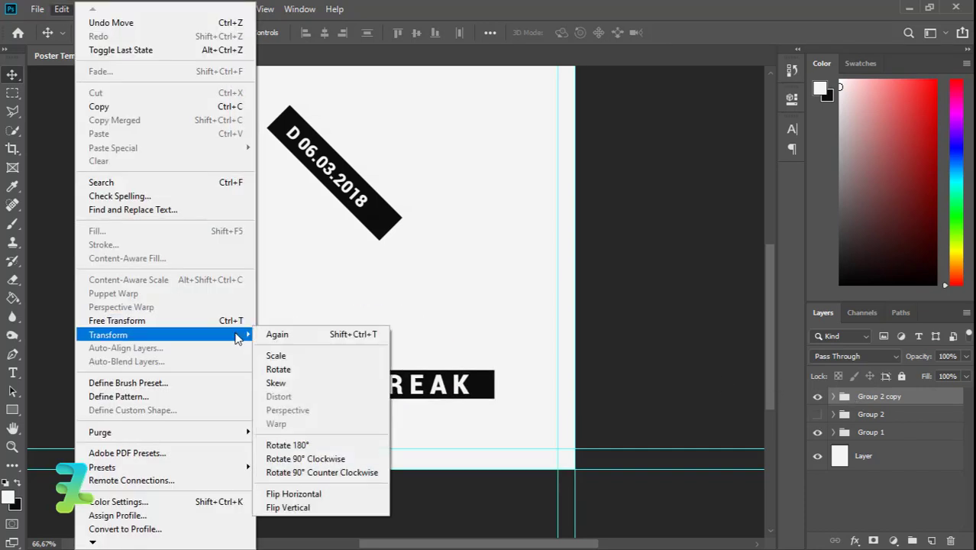
click(306, 369)
drag(332, 408, 351, 441)
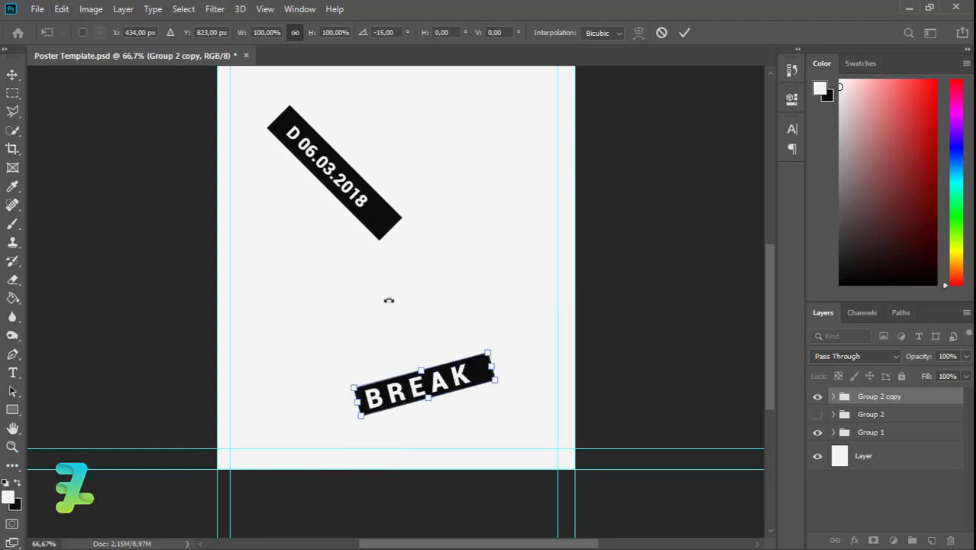
key(Return)
Enlarge the tilted BREAK group proportionally around its centre.
key(ctrl+t)
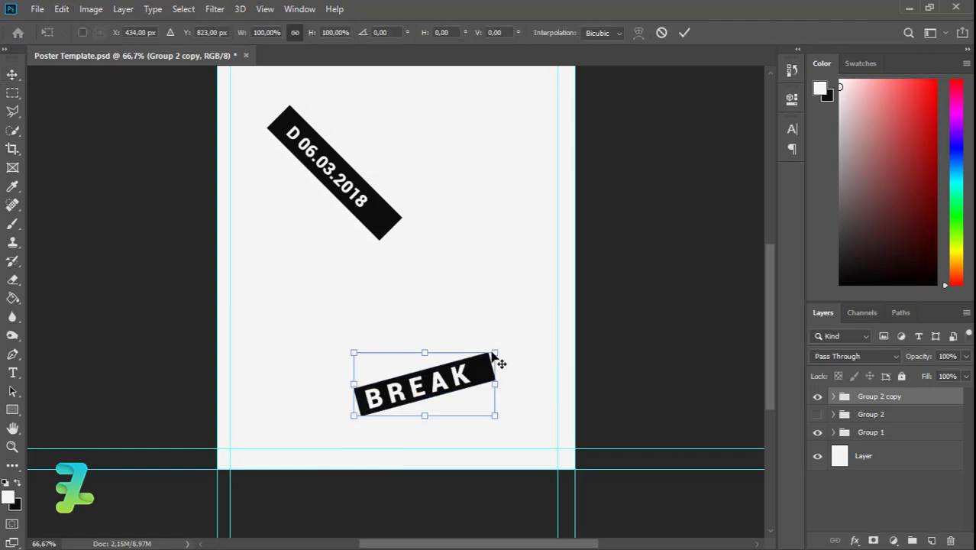
drag(492, 353, 517, 342)
key(Return)
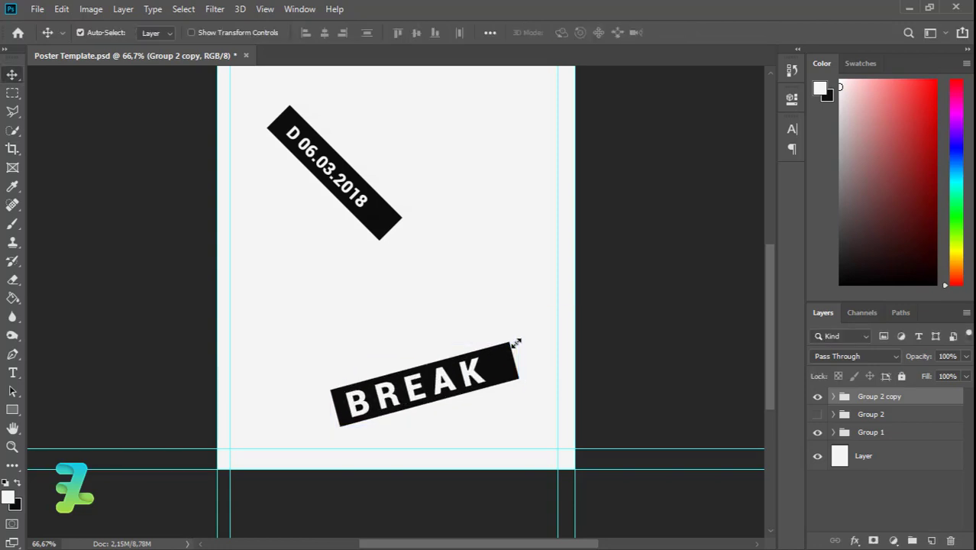
Duplicate the original horizontal BREAK group, leaving the new copy visible and the original hidden.
click(841, 416)
key(ctrl+j)
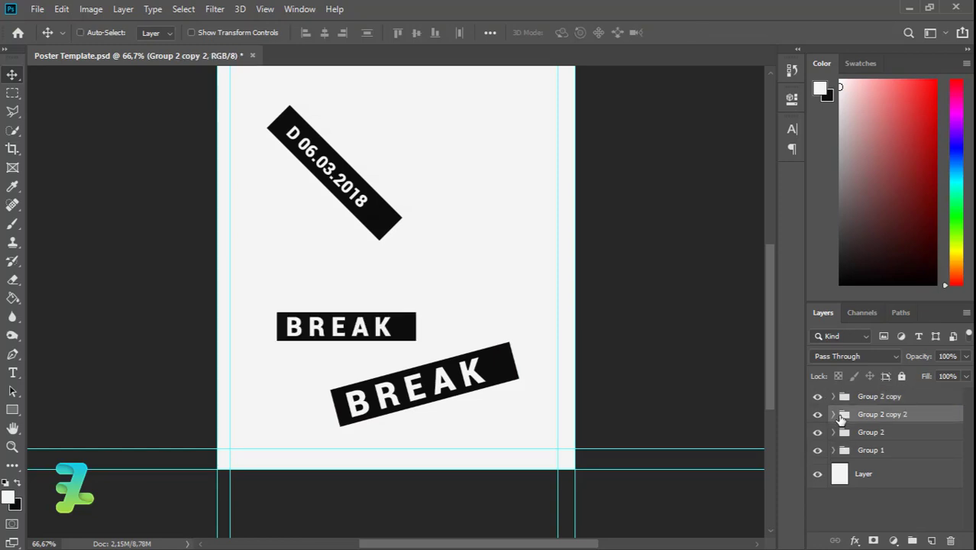
click(817, 432)
Change the text inside the new horizontal group copy to "TYPOGRAPHY".
click(833, 415)
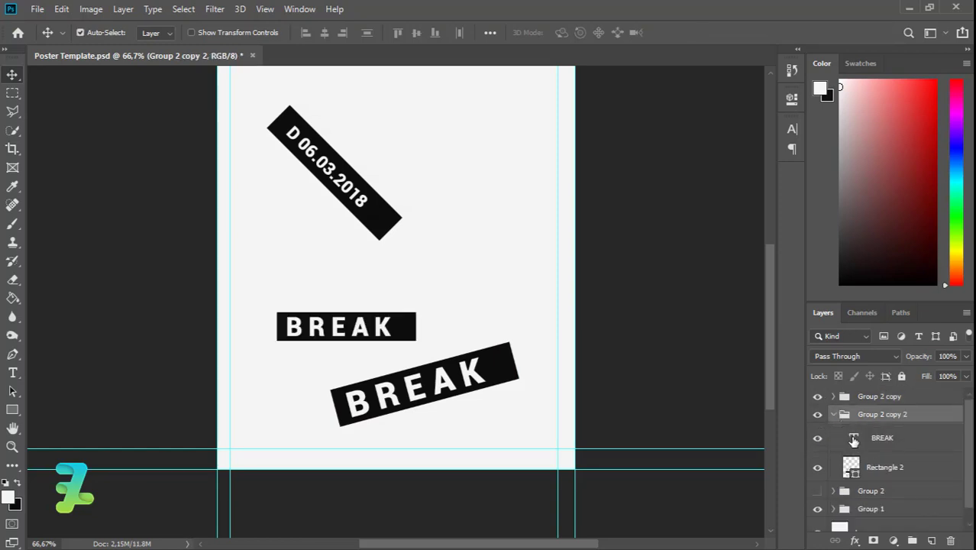
double_click(854, 439)
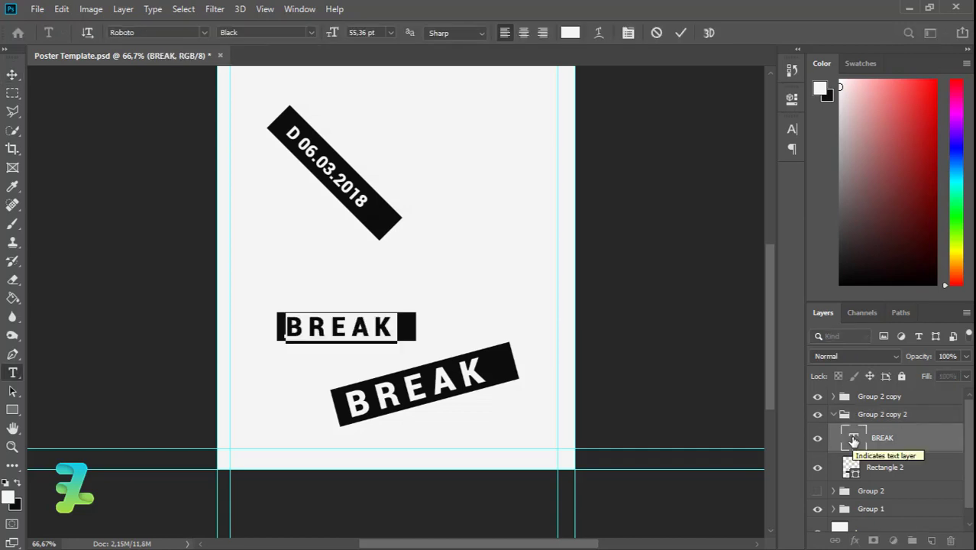
key(Left)
key(Left)
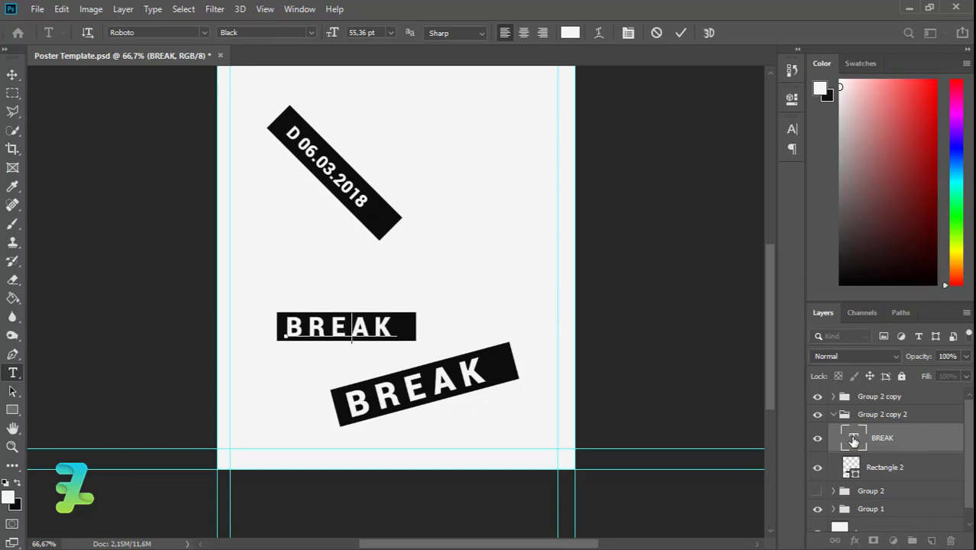
key(ctrl+a)
text(TYPO)
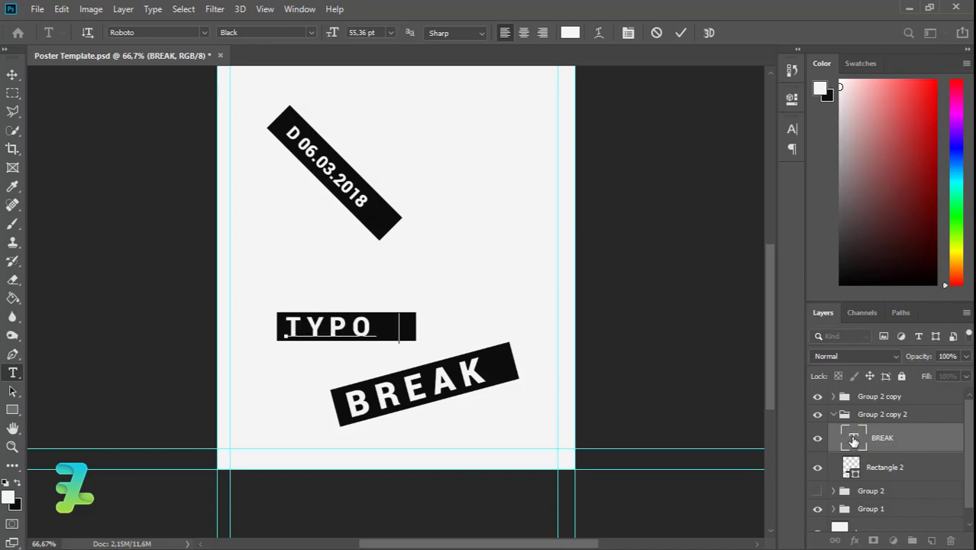
text(GR)
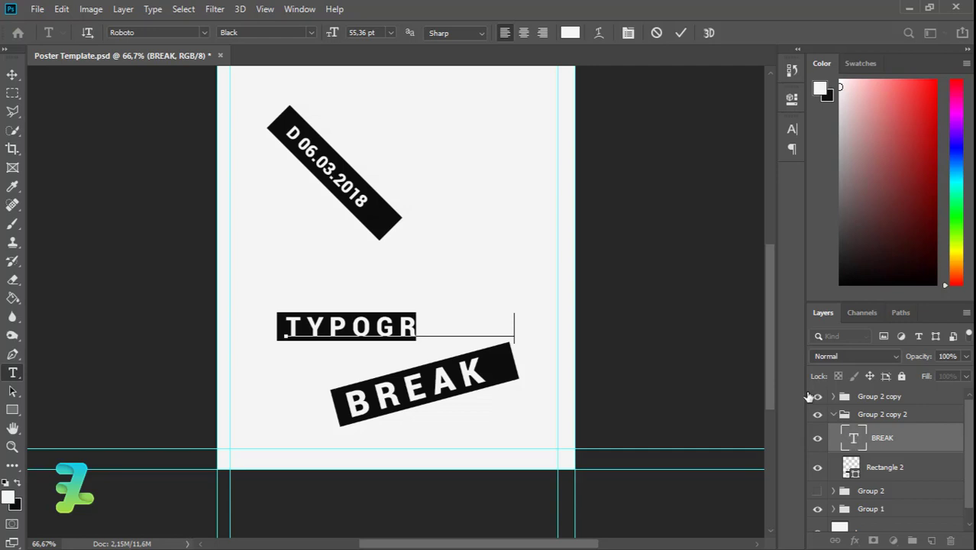
click(11, 75)
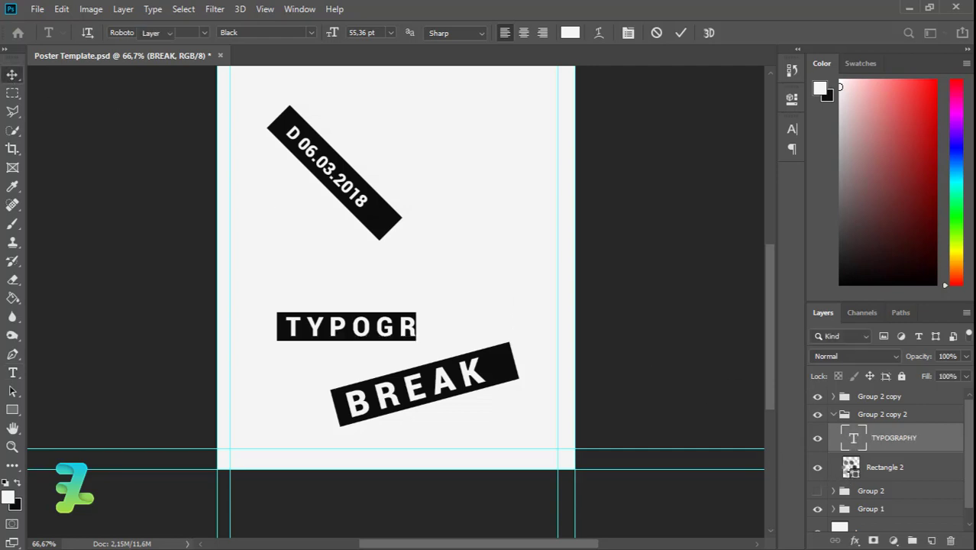
Stretch the bar behind TYPOGRAPHY to the right to about 187% width so it covers the whole word.
key(alt+bracketleft)
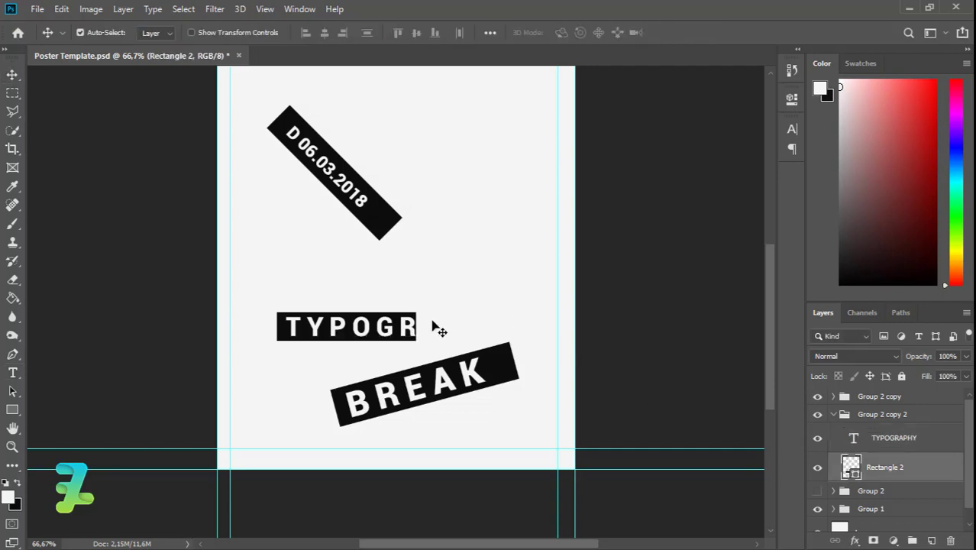
key(ctrl+t)
drag(418, 324, 540, 327)
key(Return)
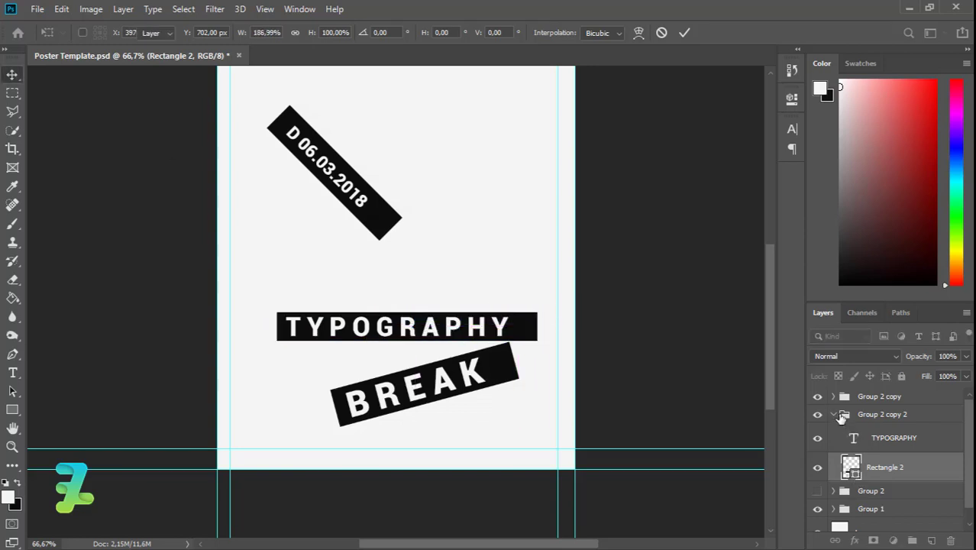
Scale the TYPOGRAPHY group to about 60%, rotate it 75° and place it between the date bar and the tilted BREAK bar.
click(840, 416)
click(833, 414)
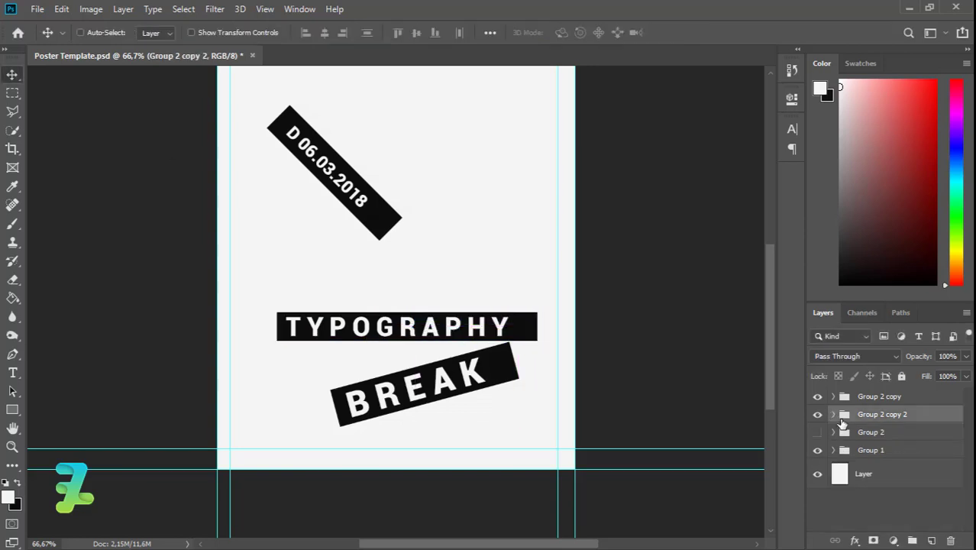
key(ctrl+t)
drag(406, 312, 408, 314)
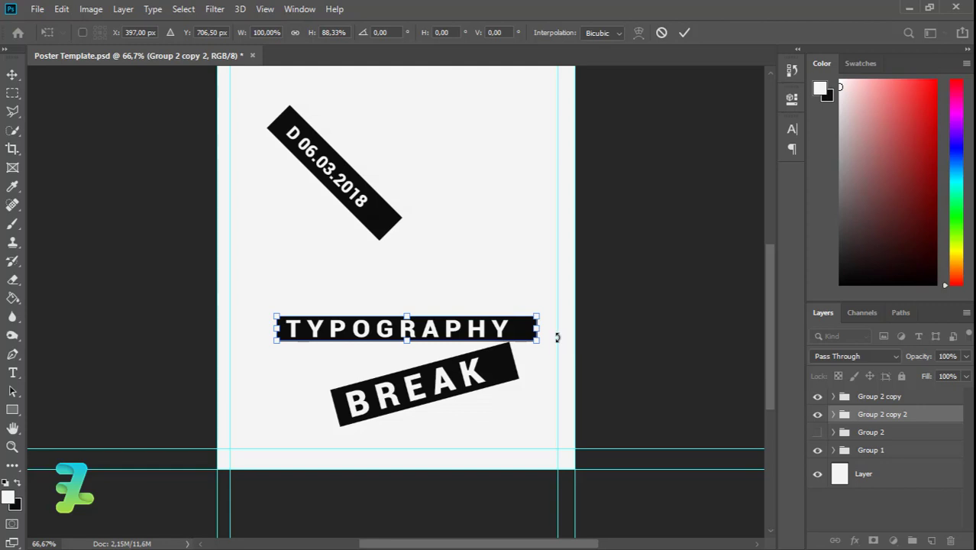
drag(538, 315, 487, 325)
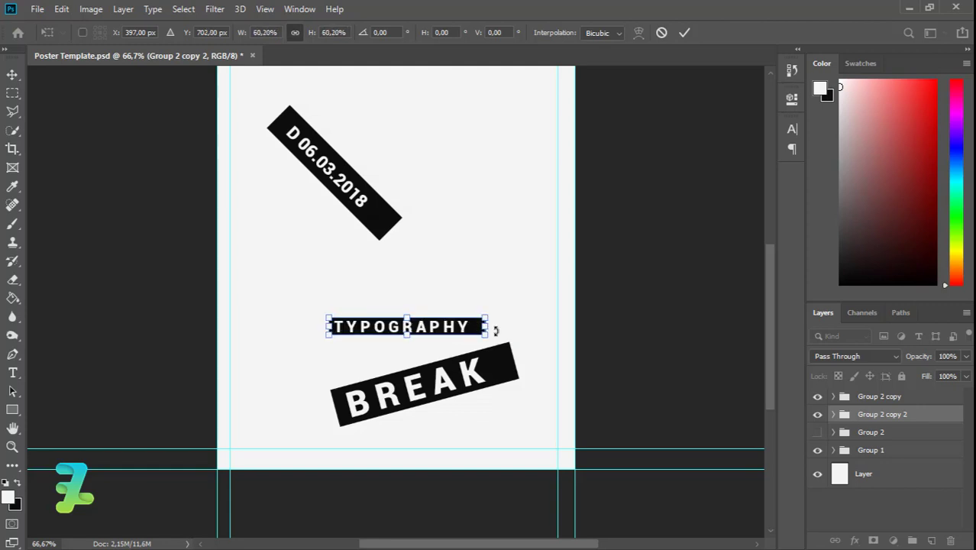
drag(487, 368, 369, 319)
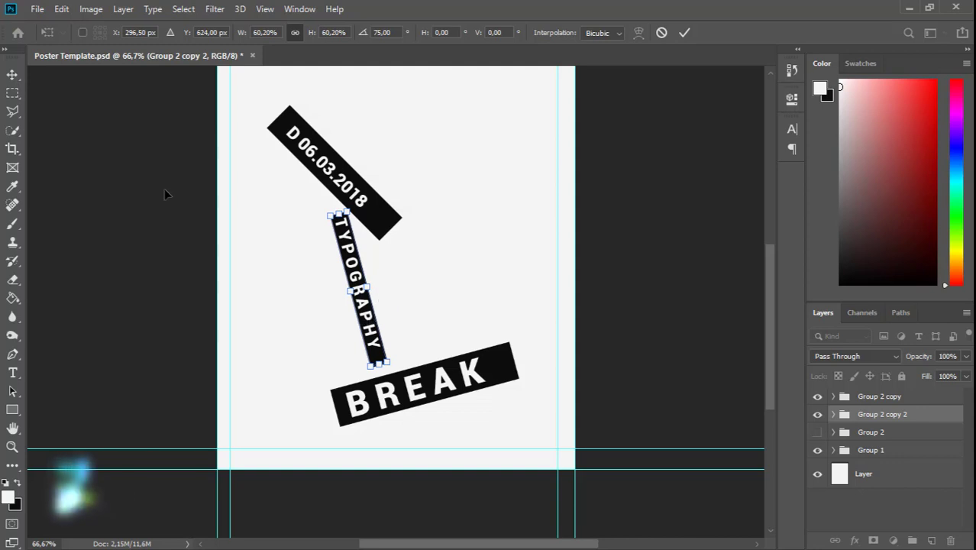
key(Return)
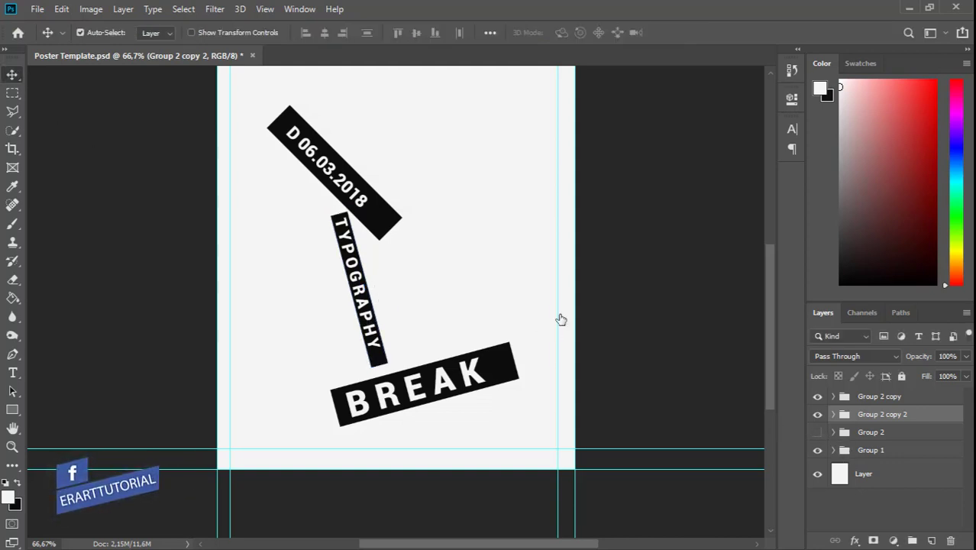
Move the date group about 0.58 in to the right and 0.42 in up, clear of the TYPOGRAPHY bar.
click(377, 229)
drag(376, 225, 397, 209)
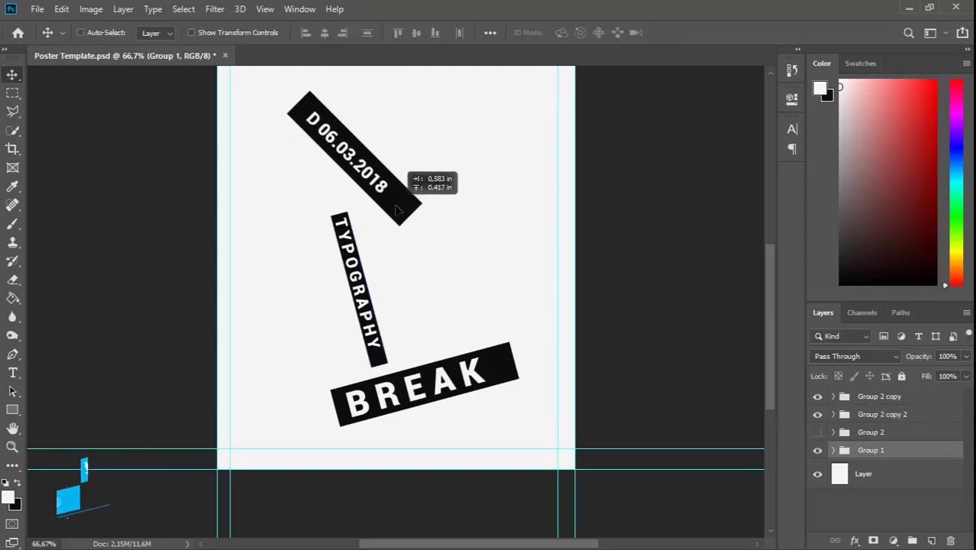
Duplicate the original horizontal BREAK group, keep the original hidden, and move the copy to the right of the TYPOGRAPHY bar.
drag(764, 354, 767, 329)
click(816, 432)
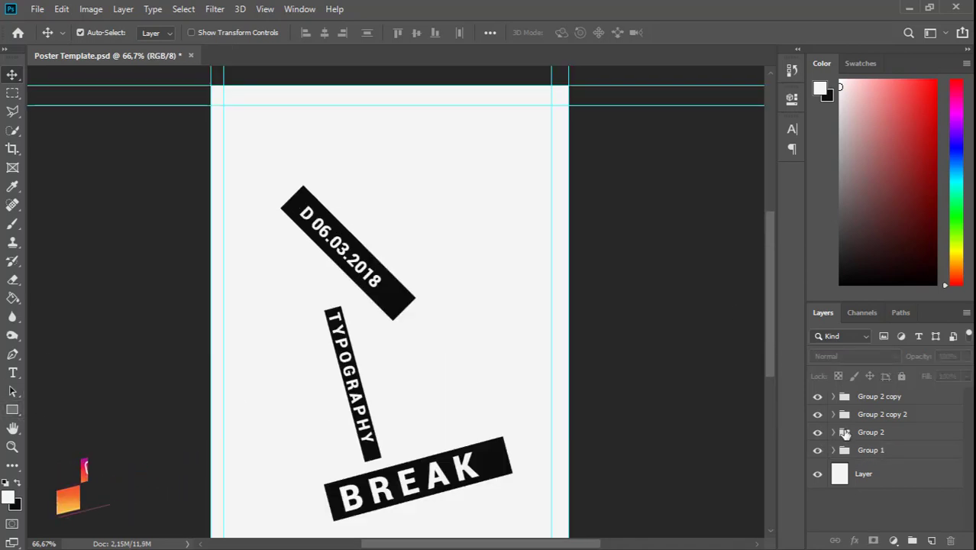
click(844, 433)
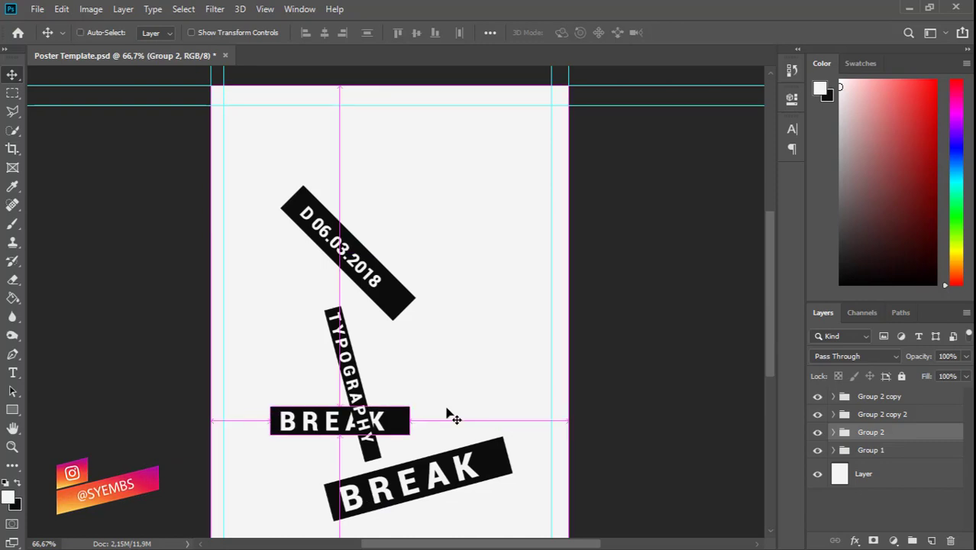
key(ctrl+j)
click(817, 449)
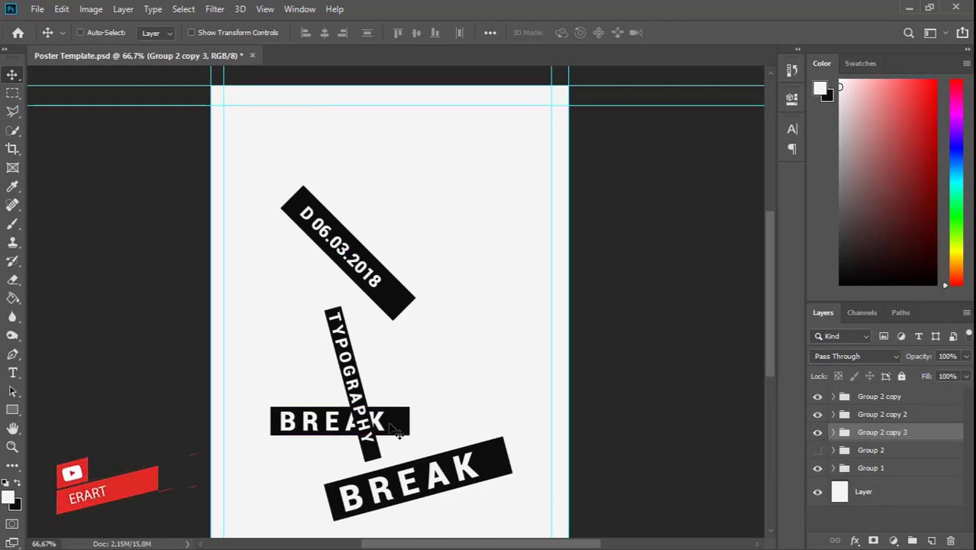
drag(413, 421, 516, 356)
Replace the BREAK text in the new horizontal group copy with the person's full name in capitals.
click(833, 432)
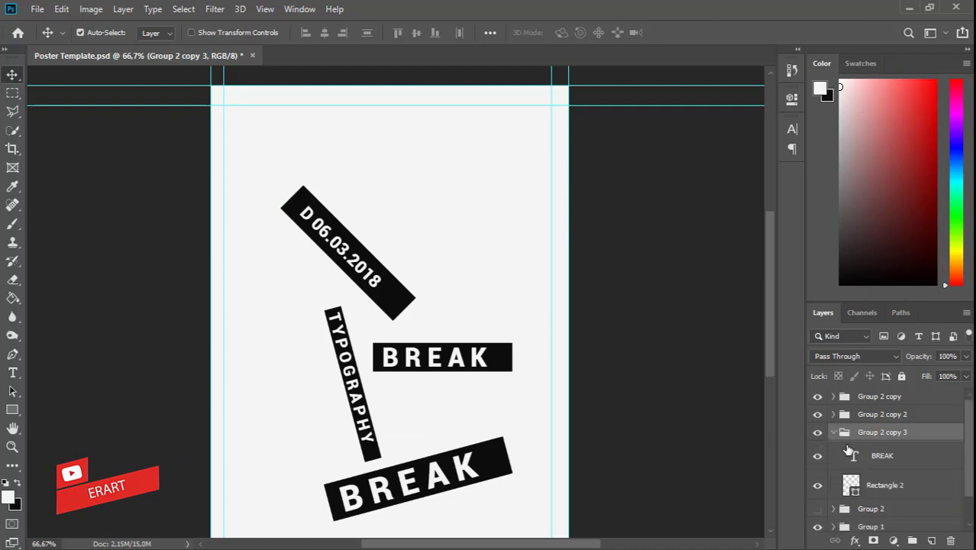
click(852, 458)
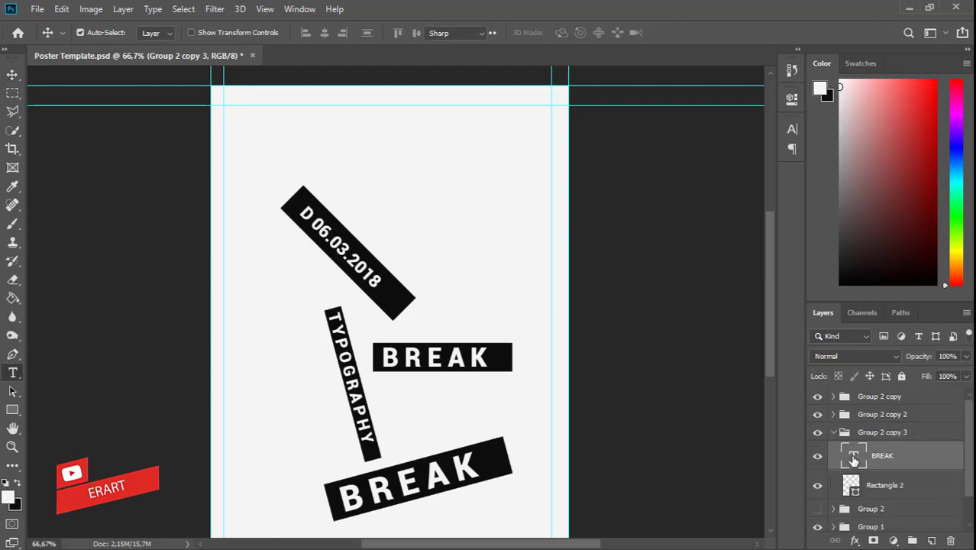
double_click(853, 458)
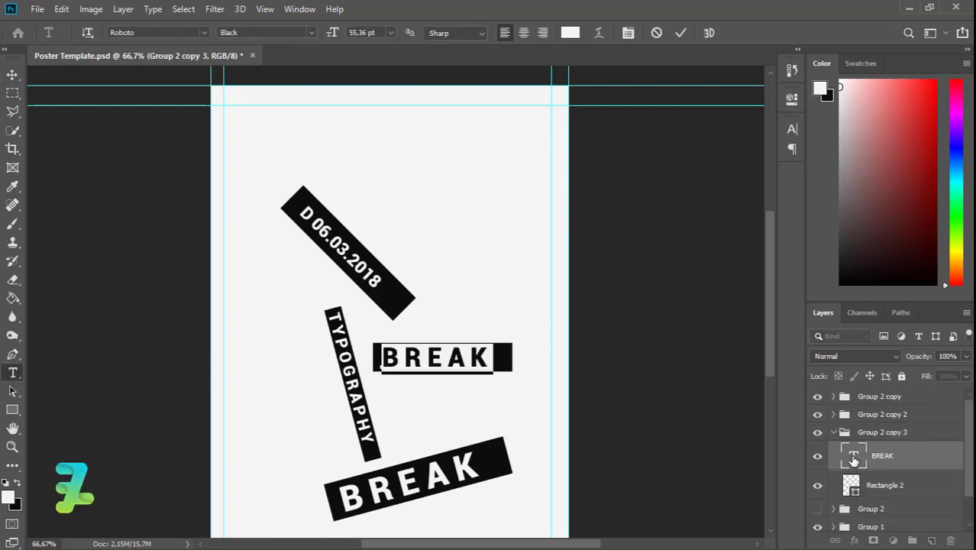
key(Right)
key(Left)
key(Left)
key(ctrl+a)
text(HASYEM)
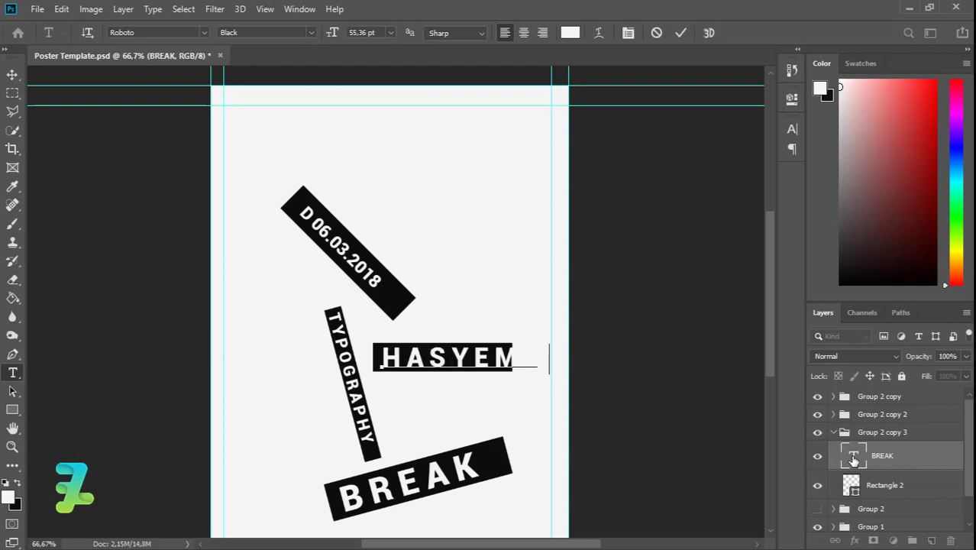
Set the name text's font size to 16 pt and shift the text slightly up on its bar.
key(ctrl+a)
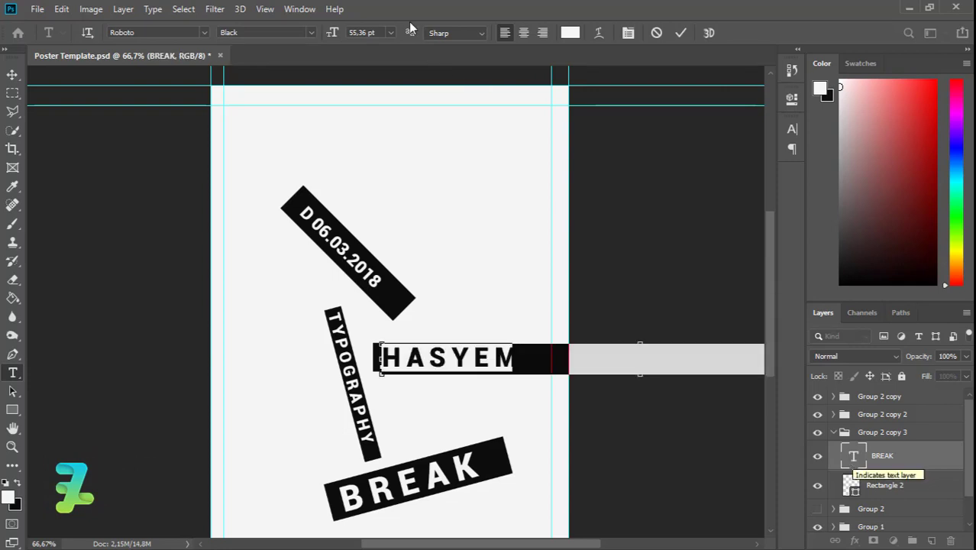
click(390, 32)
click(367, 138)
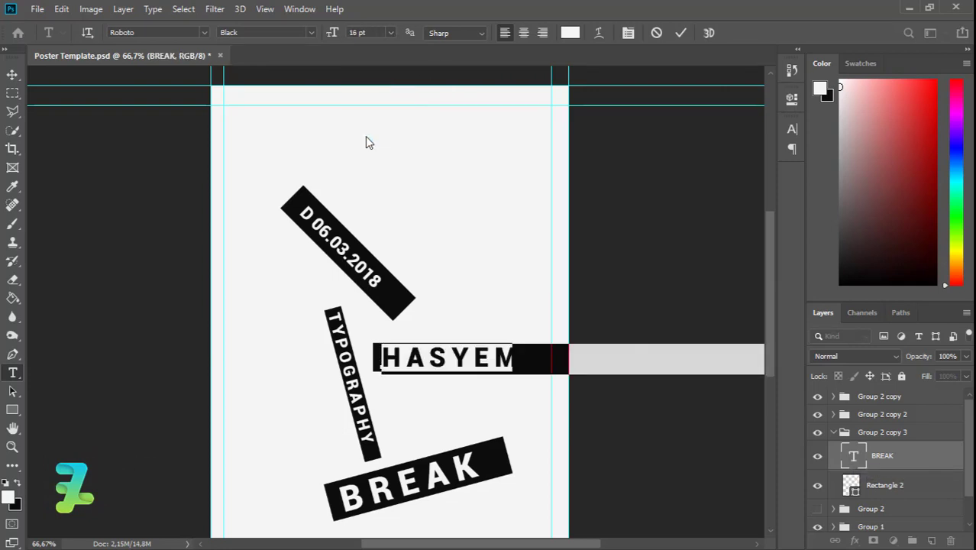
key(ctrl+Return)
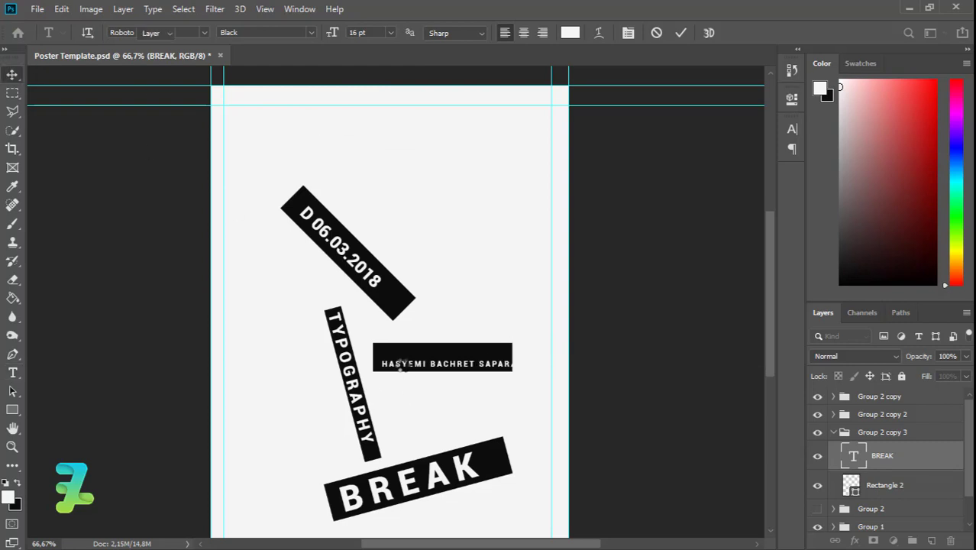
drag(400, 364, 398, 361)
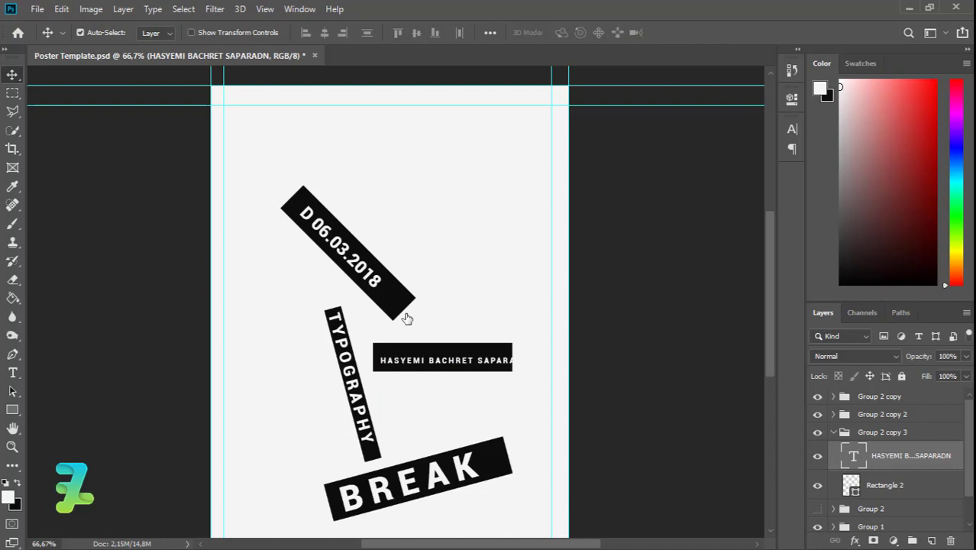
Resize the bar behind the name to 80% height and about 128% width so it fits the text.
click(448, 350)
key(ctrl+t)
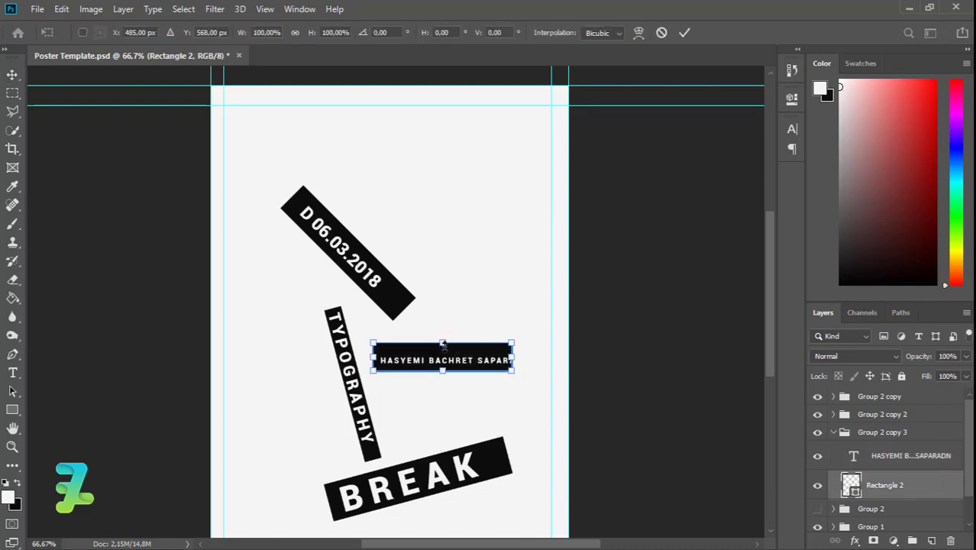
drag(444, 342, 444, 349)
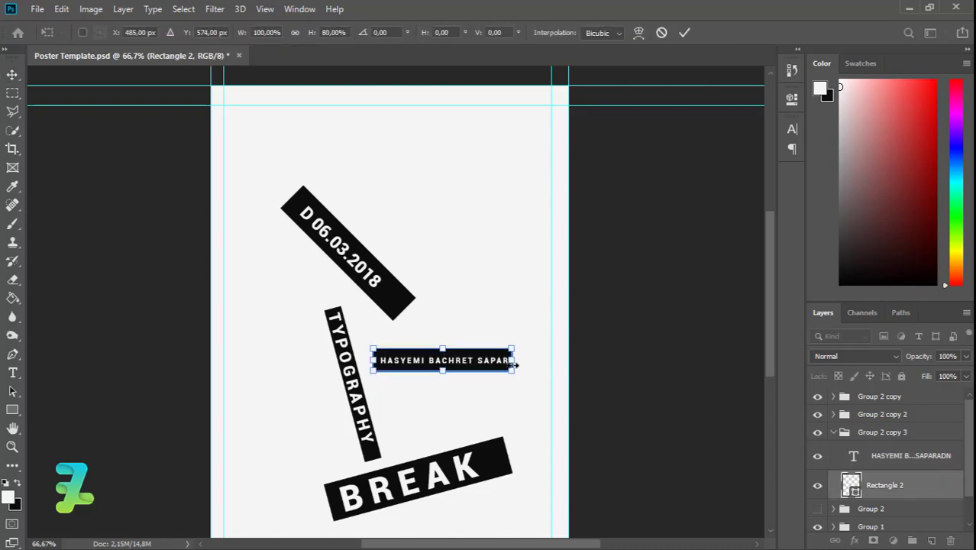
drag(514, 361, 553, 365)
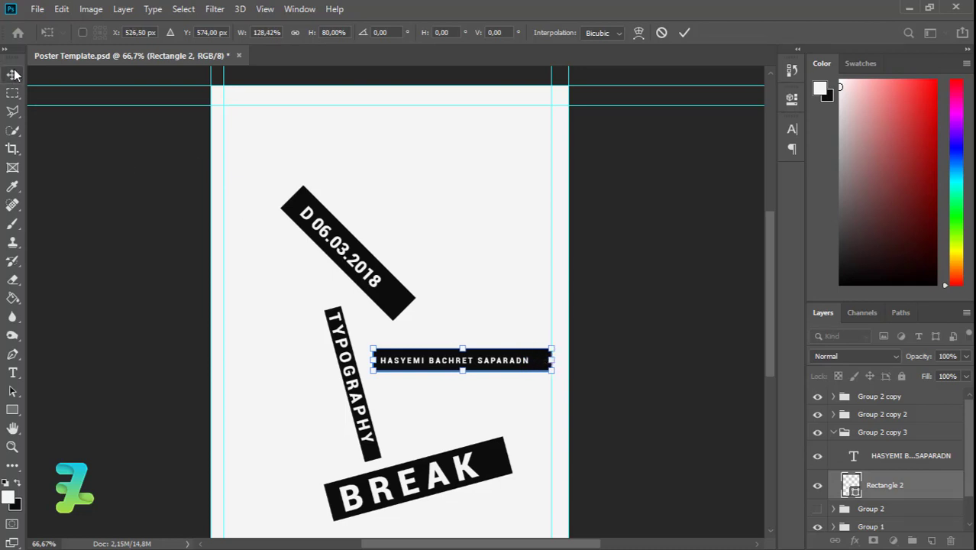
key(Return)
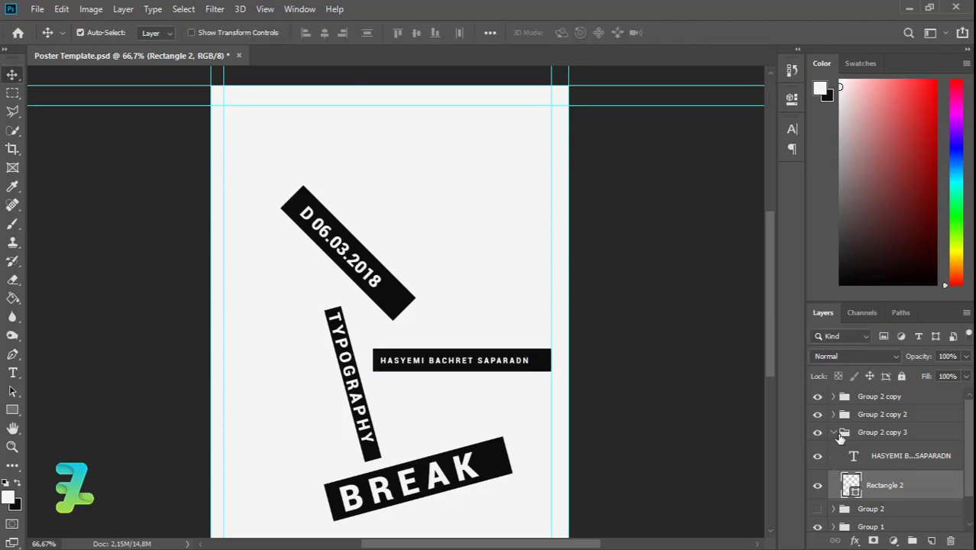
Rotate the name group until its text is upside down on a rising diagonal, and place it near the poster's upper-right corner.
click(832, 432)
click(874, 432)
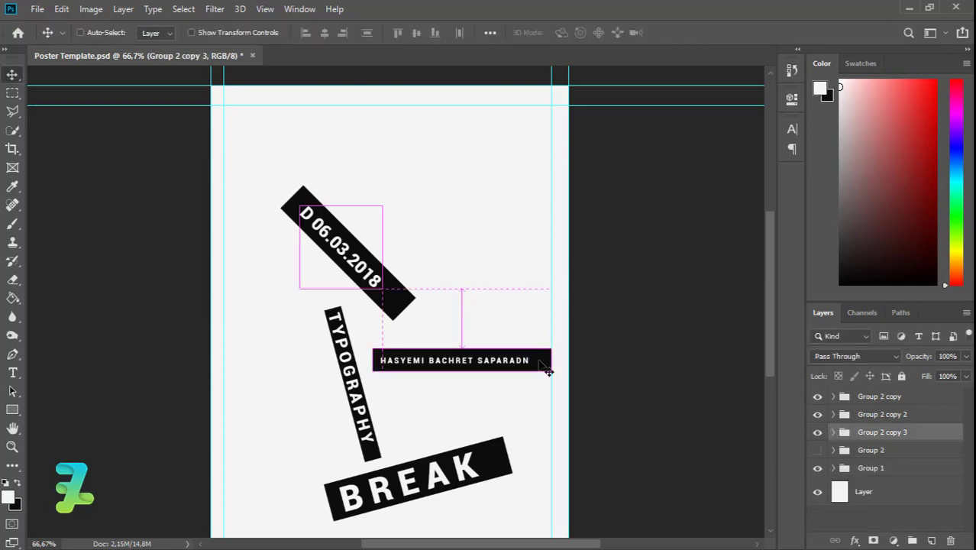
key(ctrl+t)
drag(559, 372, 338, 413)
drag(519, 323, 511, 169)
key(Return)
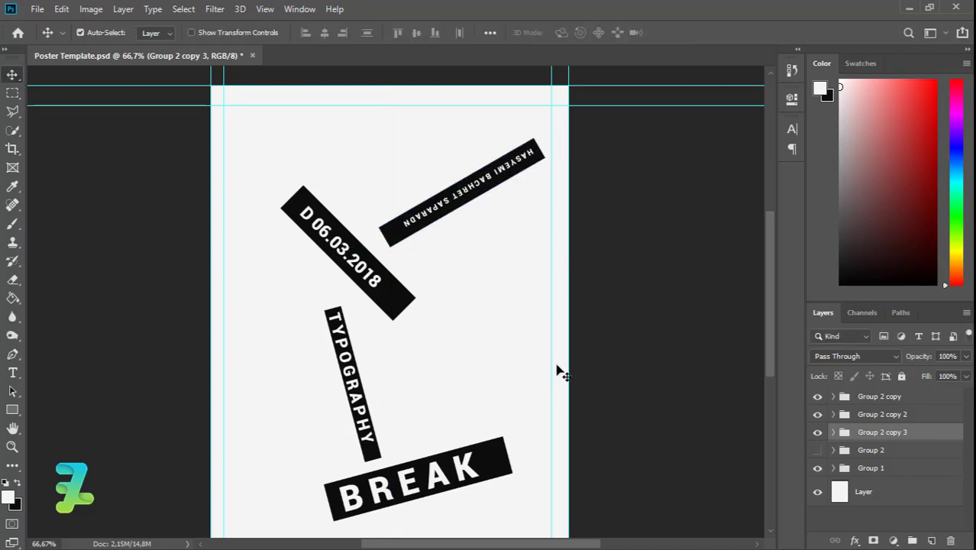
Duplicate the hidden original horizontal BREAK group again and make only the new copy visible.
click(839, 453)
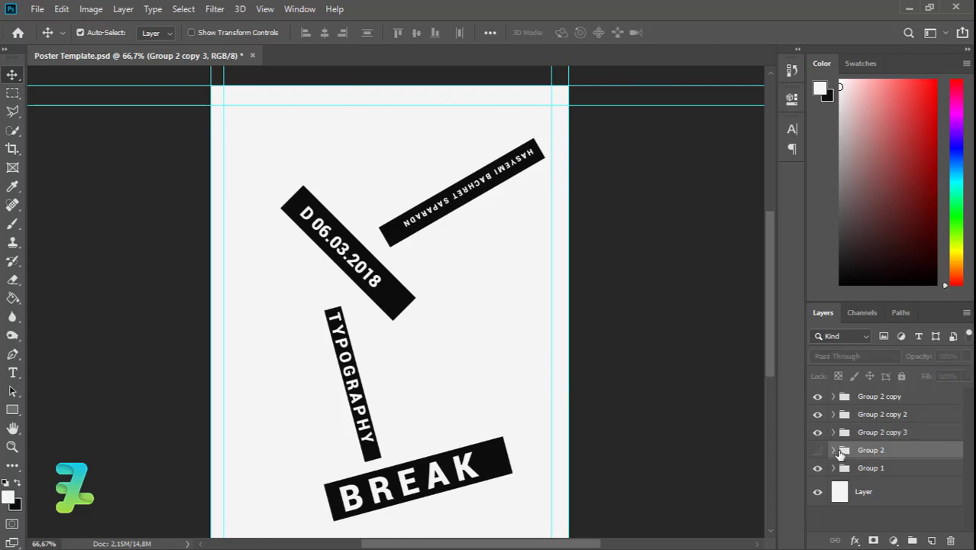
key(ctrl+j)
drag(355, 384, 450, 348)
click(477, 218)
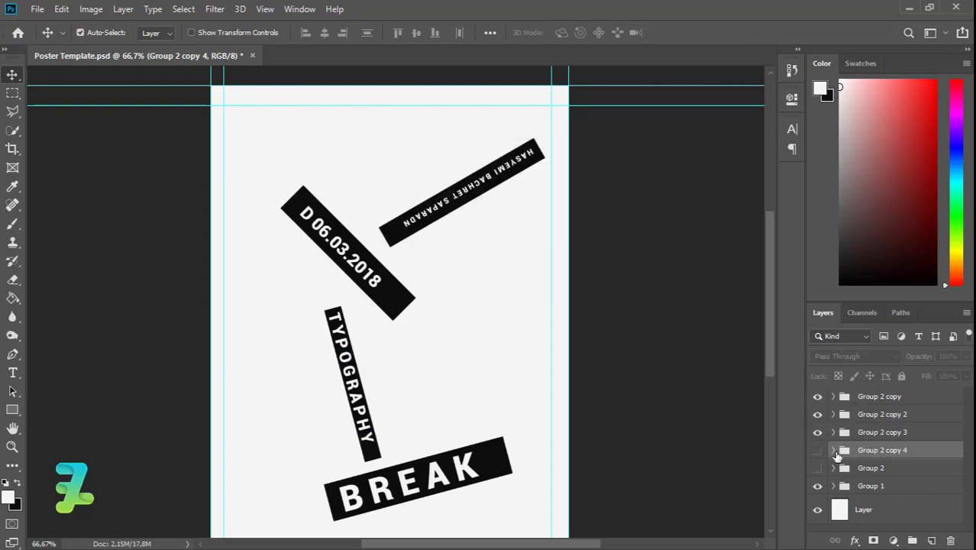
click(817, 451)
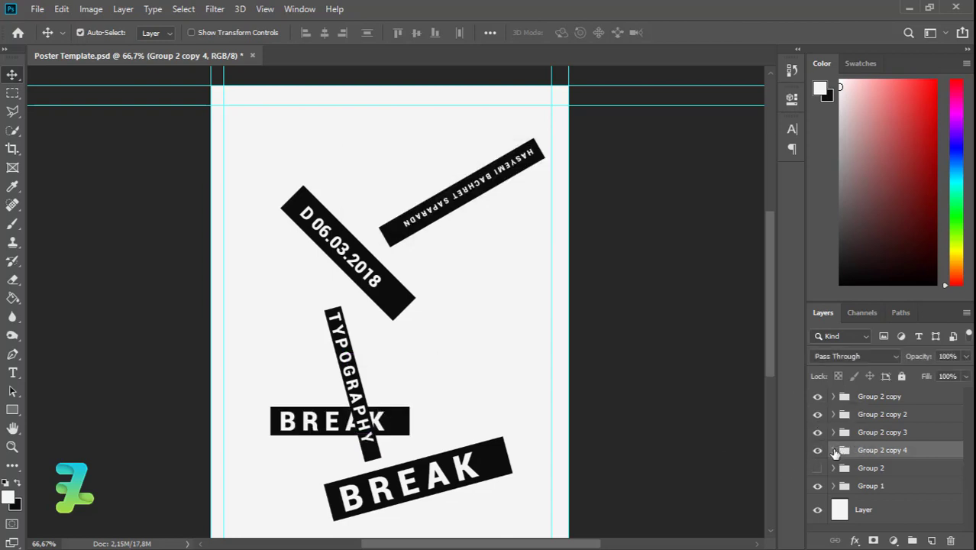
Change the text inside the newest horizontal group copy to "POSTER".
click(834, 450)
click(834, 451)
click(834, 450)
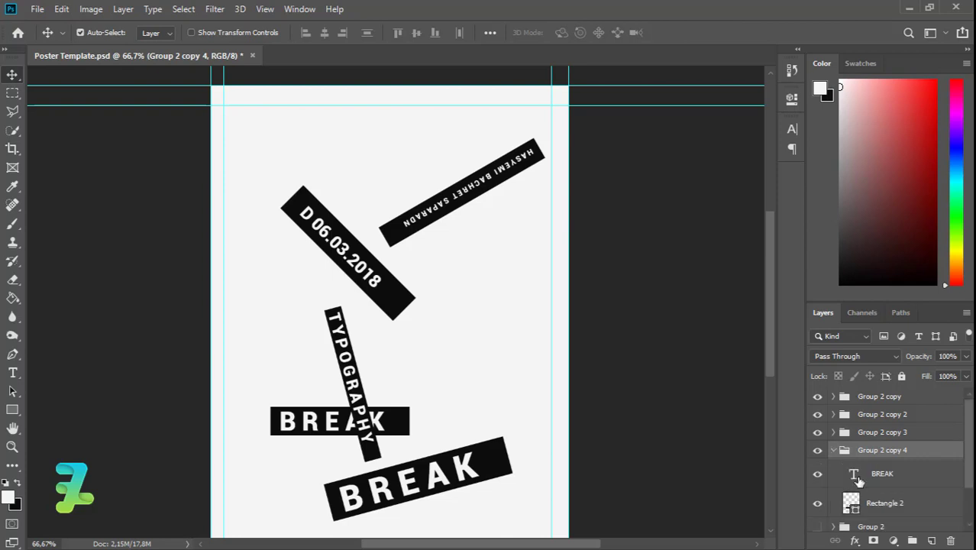
double_click(855, 475)
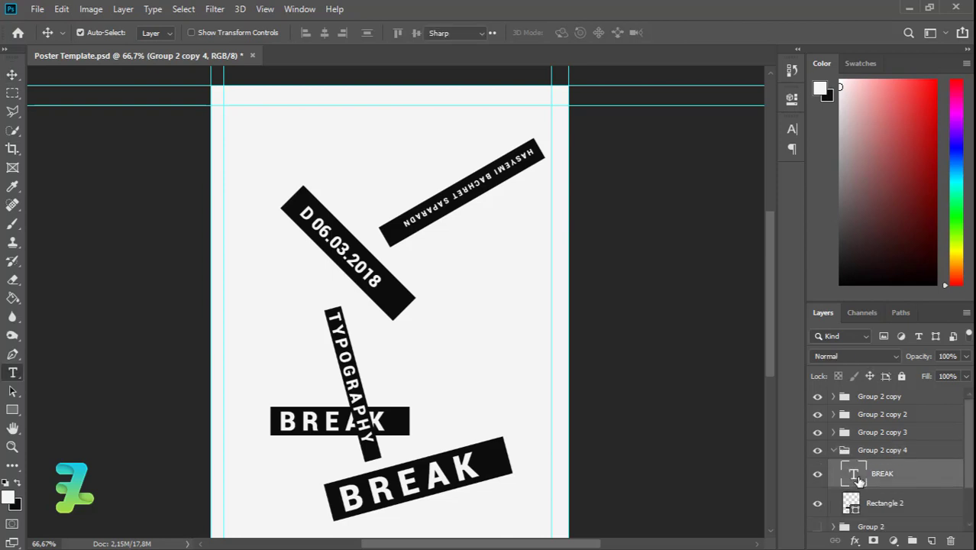
text(POSTER)
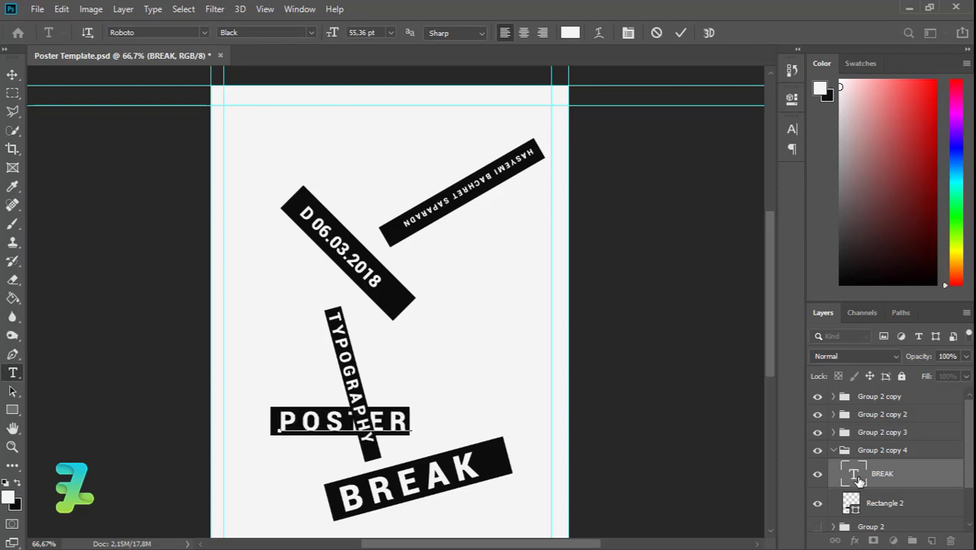
click(10, 78)
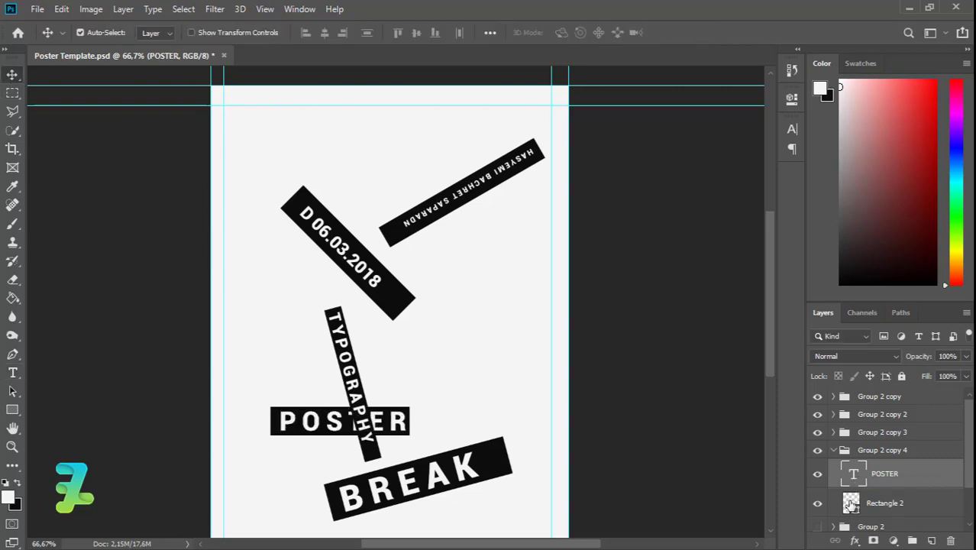
Stretch the bar behind POSTER to the right to about 145% width.
click(849, 504)
key(ctrl+t)
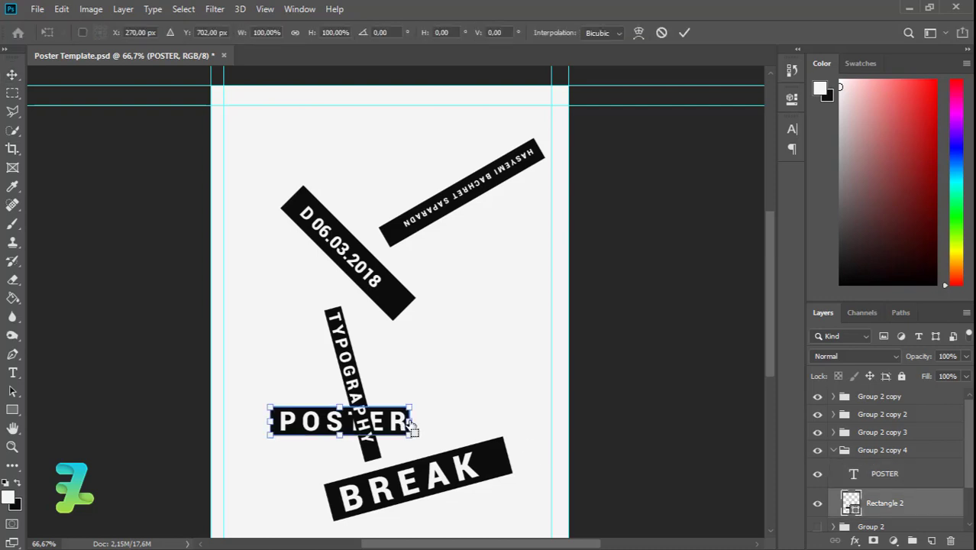
drag(462, 425, 474, 424)
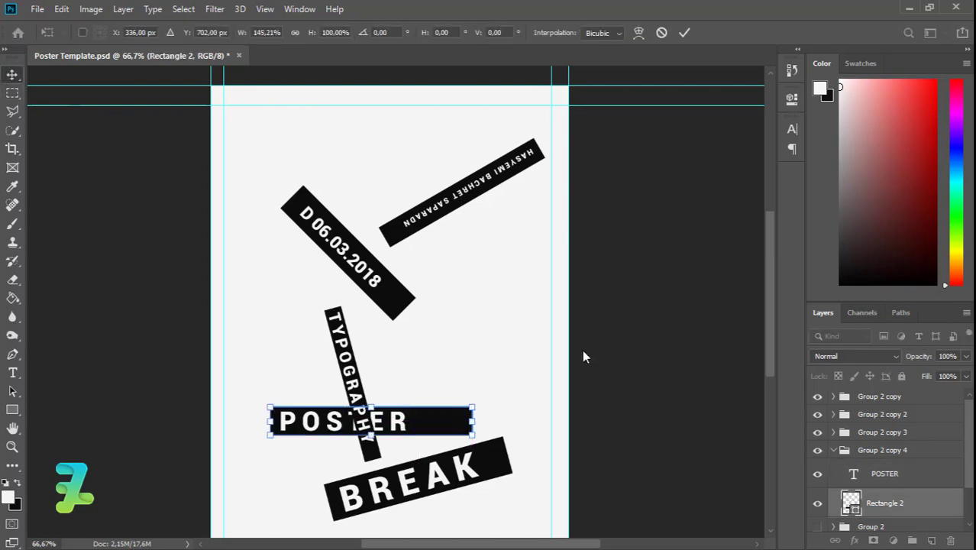
Scale the POSTER group to about 61%, rotate it to about −59°, and place it in the open area beside TYPOGRAPHY.
click(843, 451)
click(834, 451)
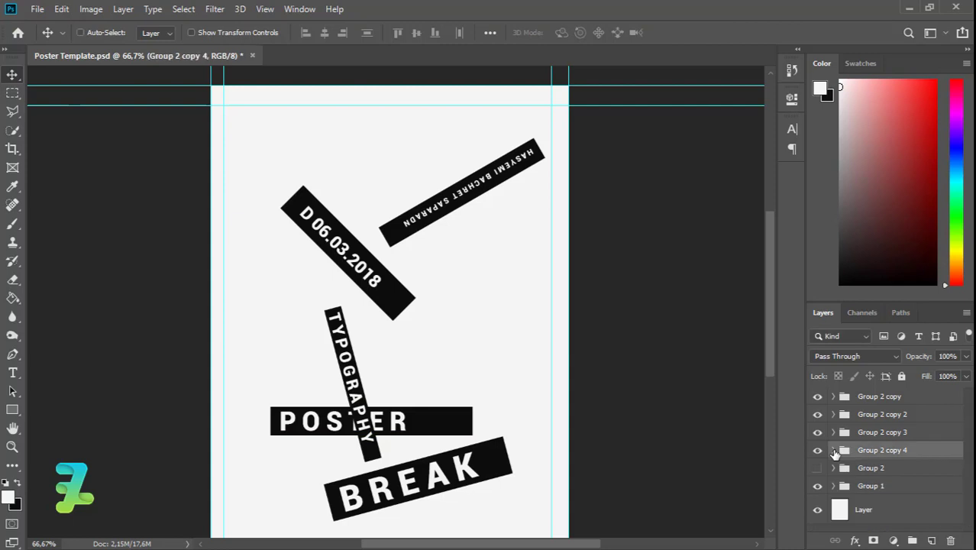
key(ctrl+t)
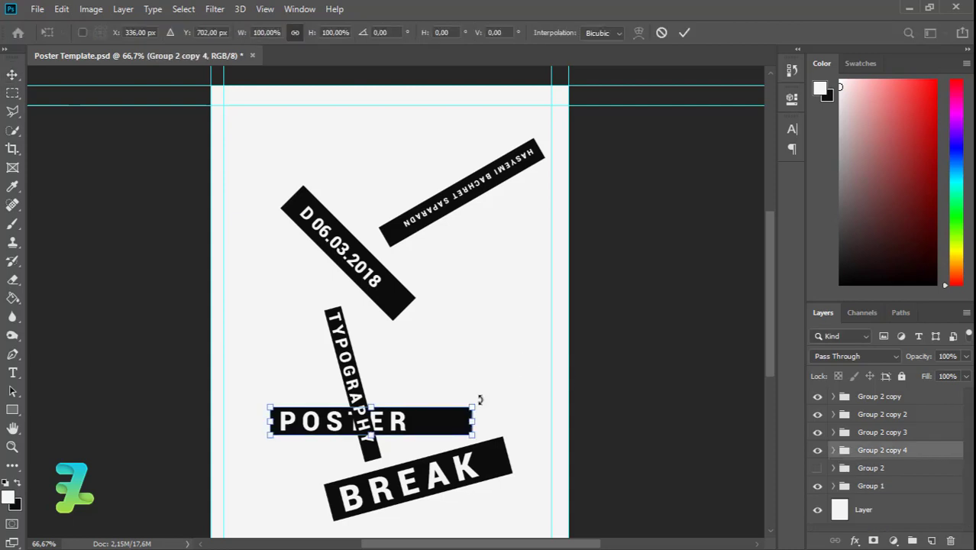
drag(471, 420, 405, 340)
drag(394, 398, 463, 327)
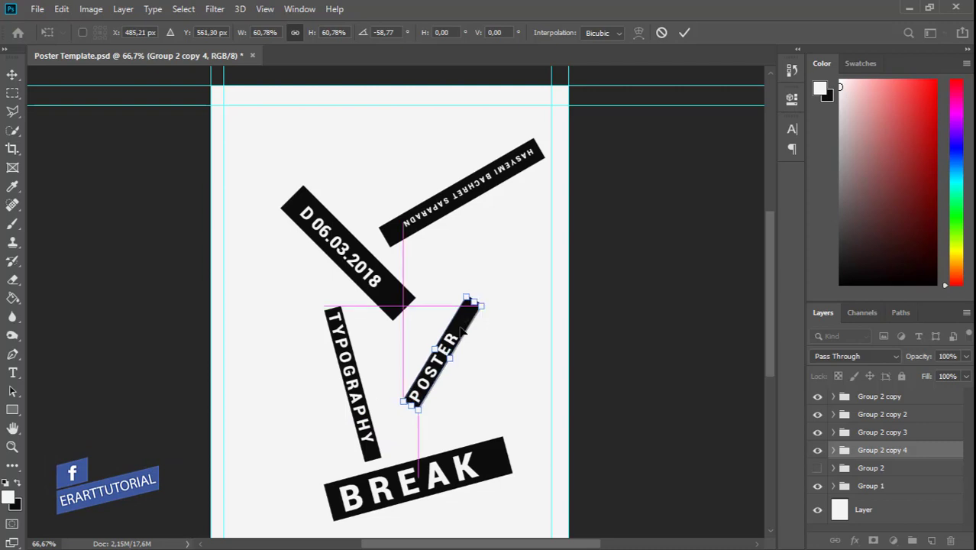
click(13, 75)
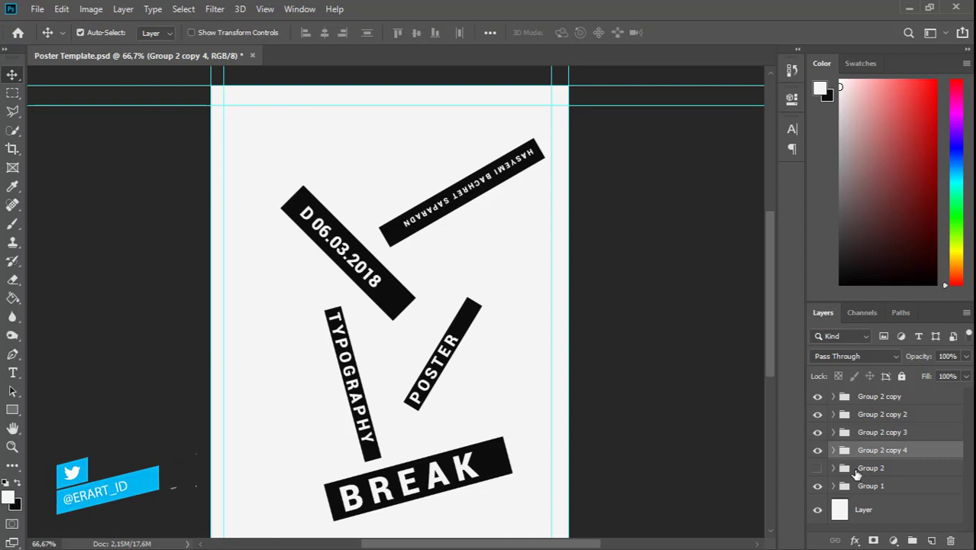
Duplicate the hidden original horizontal BREAK group (Group 2) and leave only the new copy visible.
click(838, 469)
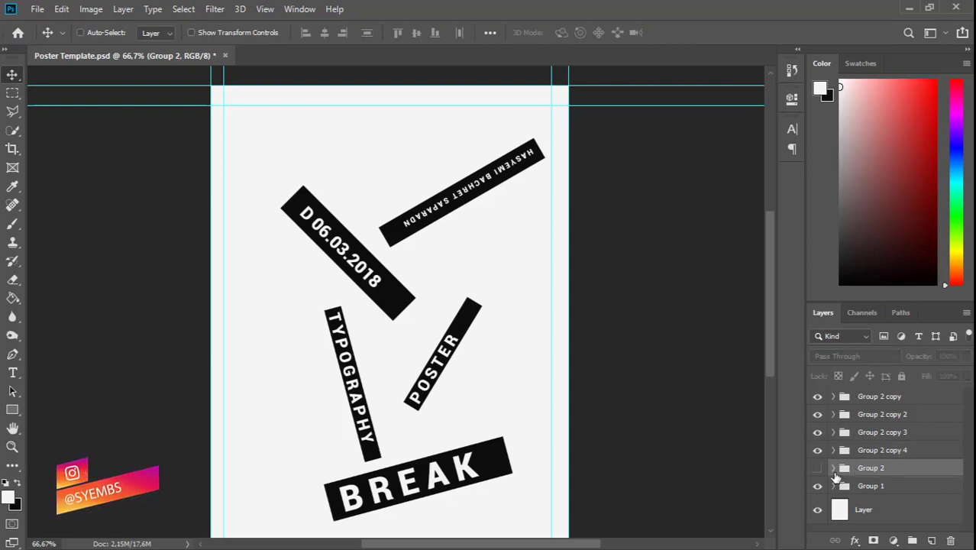
click(817, 468)
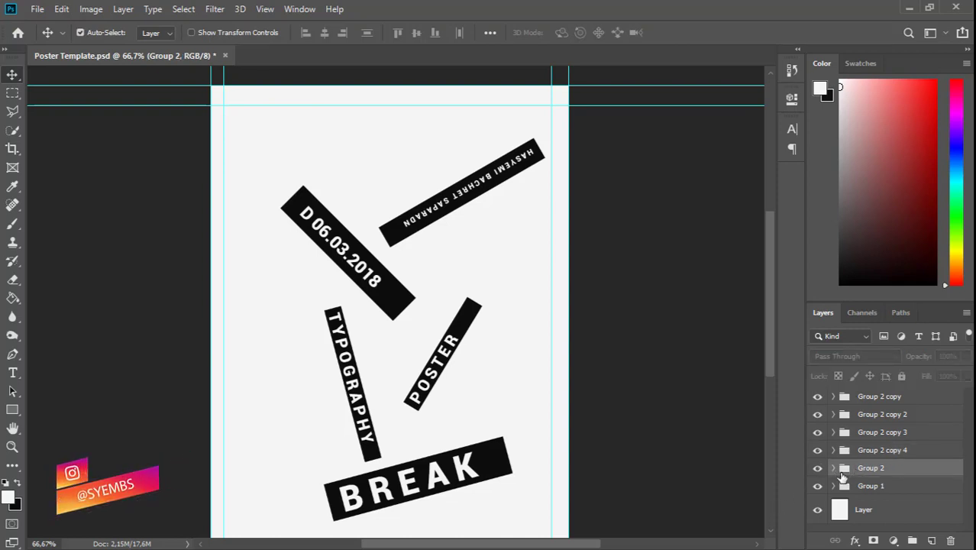
key(ctrl+j)
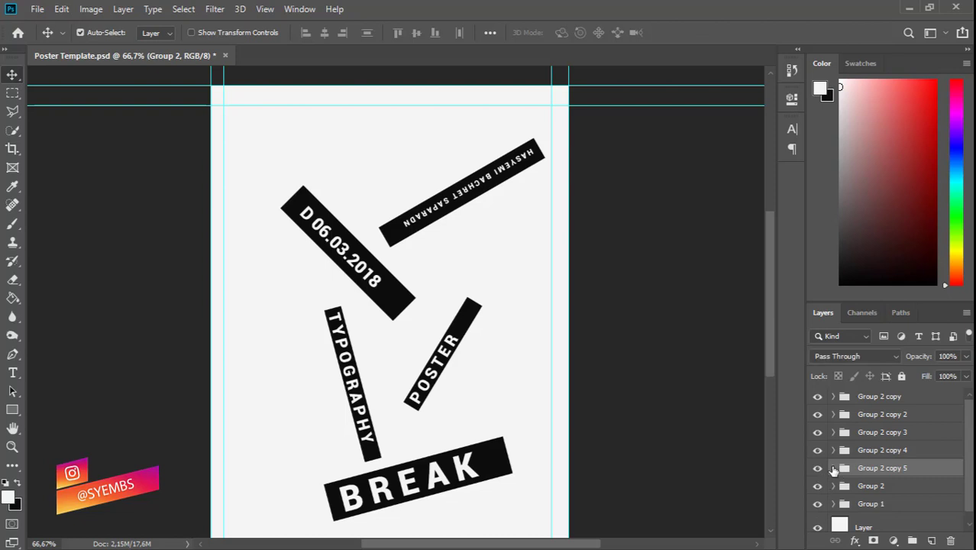
Replace the text inside the newest horizontal BREAK group copy with "55555".
click(833, 469)
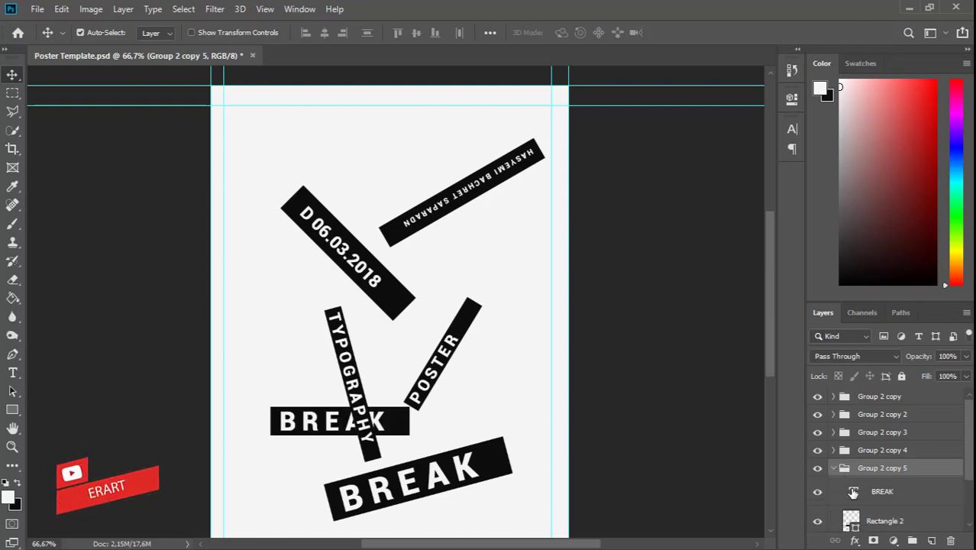
double_click(853, 492)
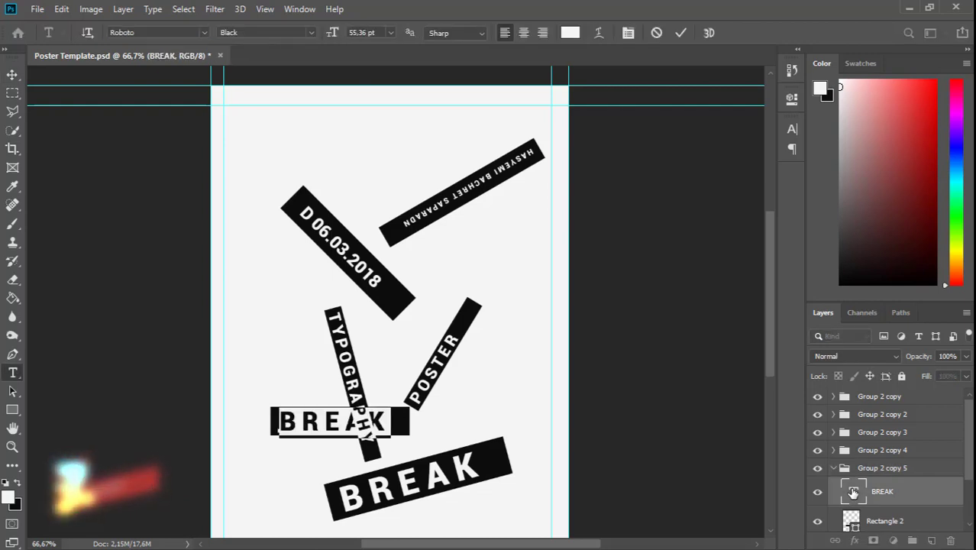
click(343, 422)
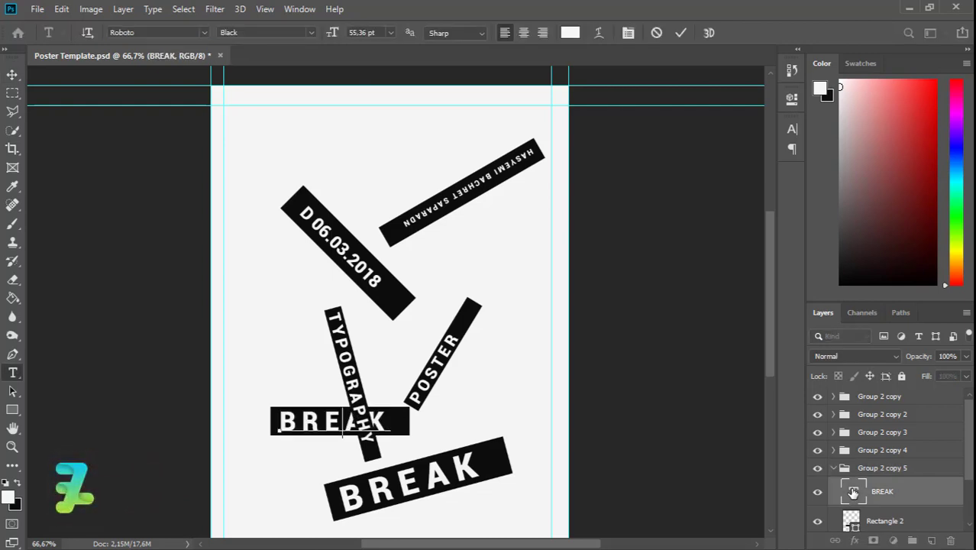
key(ctrl+a)
text(55555)
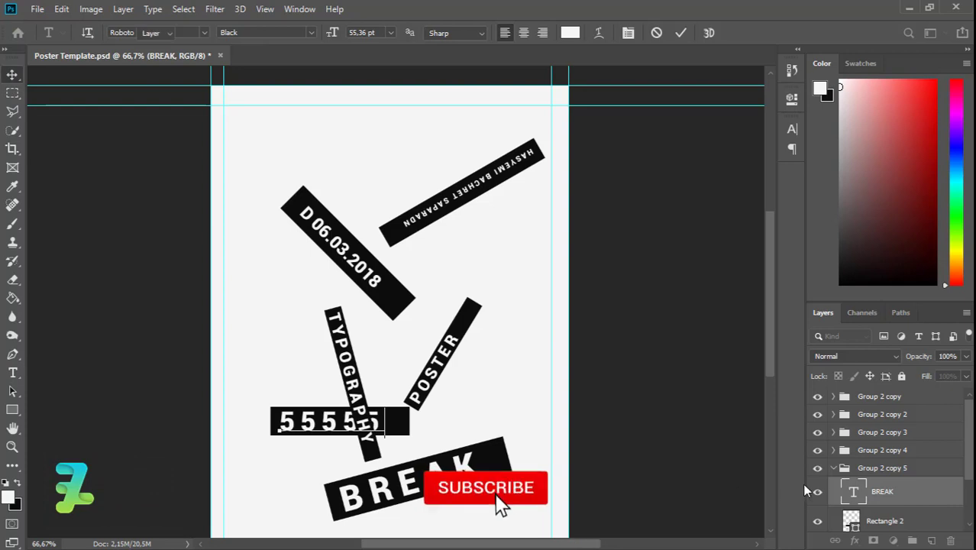
click(830, 465)
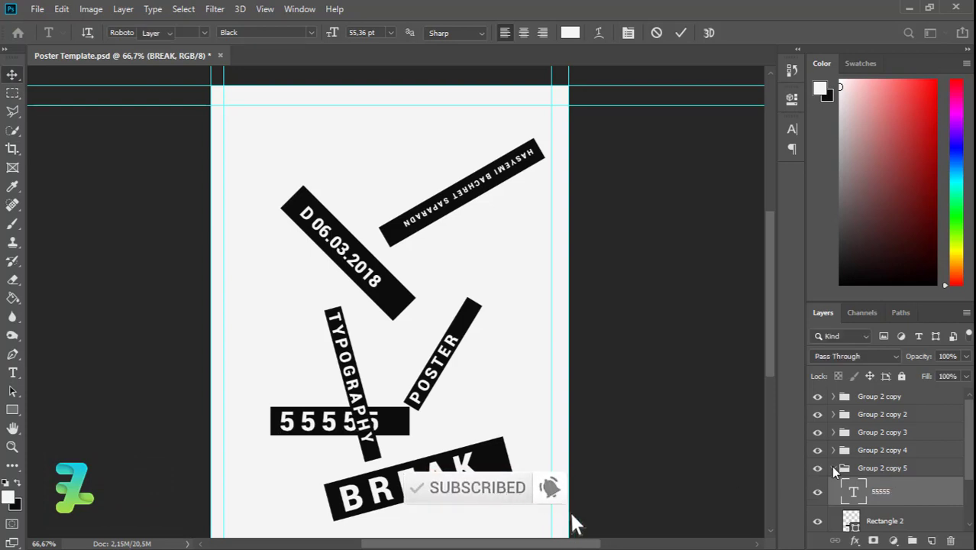
Scale the 55555 group to about 53%, rotate it to about 149°, and place it above the date bar.
click(832, 468)
key(v)
key(ctrl+t)
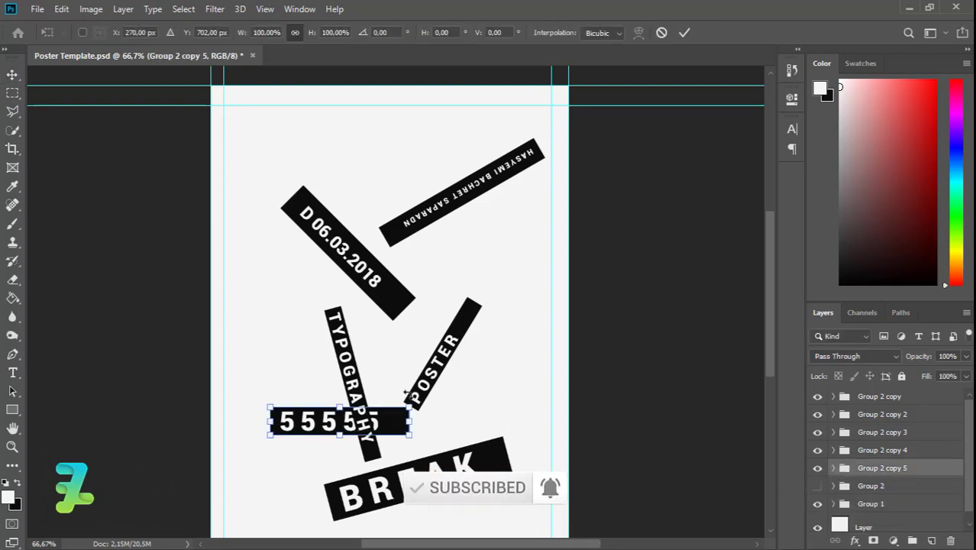
drag(411, 422, 266, 447)
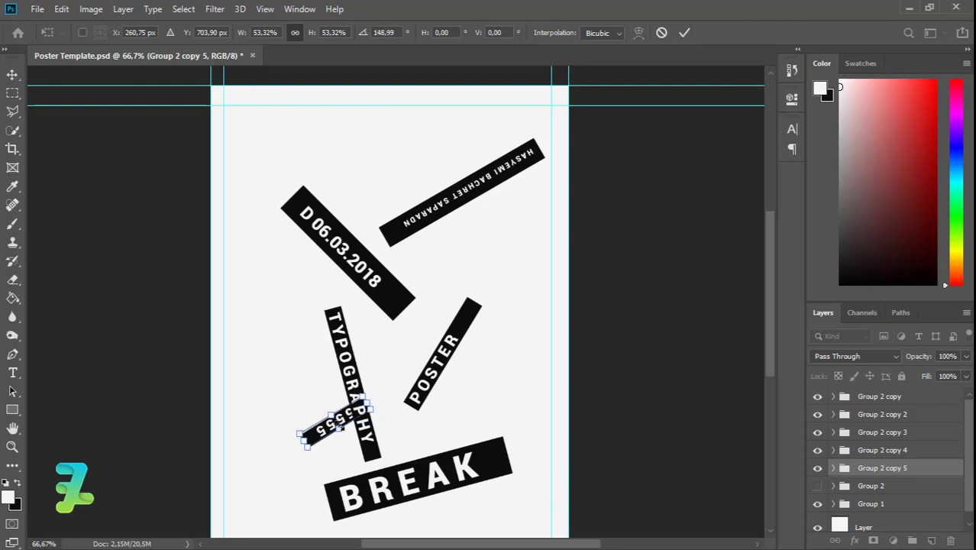
drag(339, 426, 335, 120)
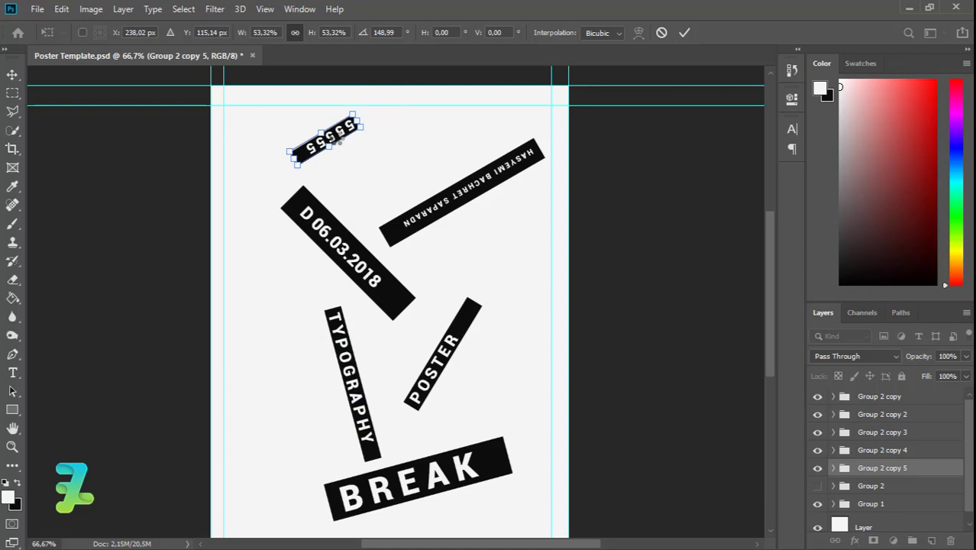
click(13, 73)
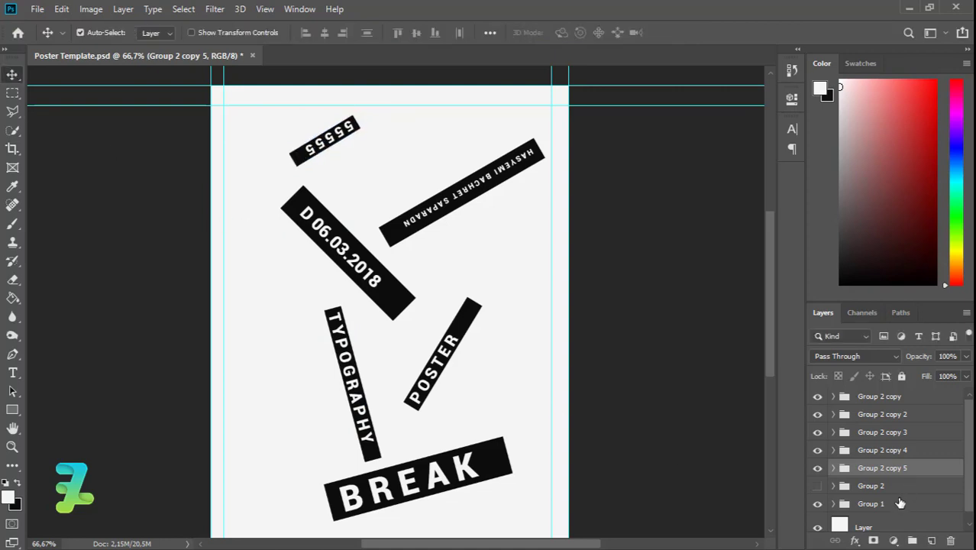
Draw a thin horizontal rectangle of about 320 × 17 px across the TYPOGRAPHY bar and fill it with black.
click(930, 540)
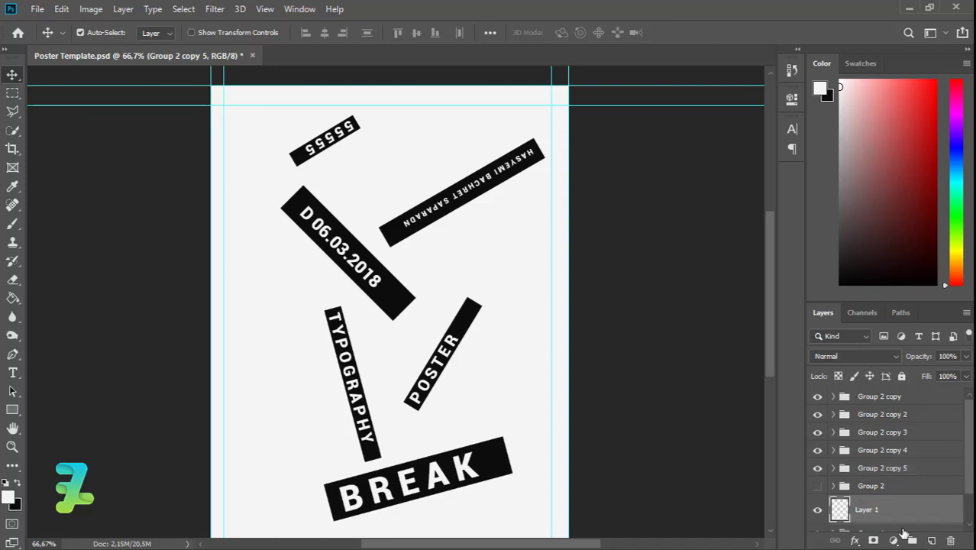
click(11, 413)
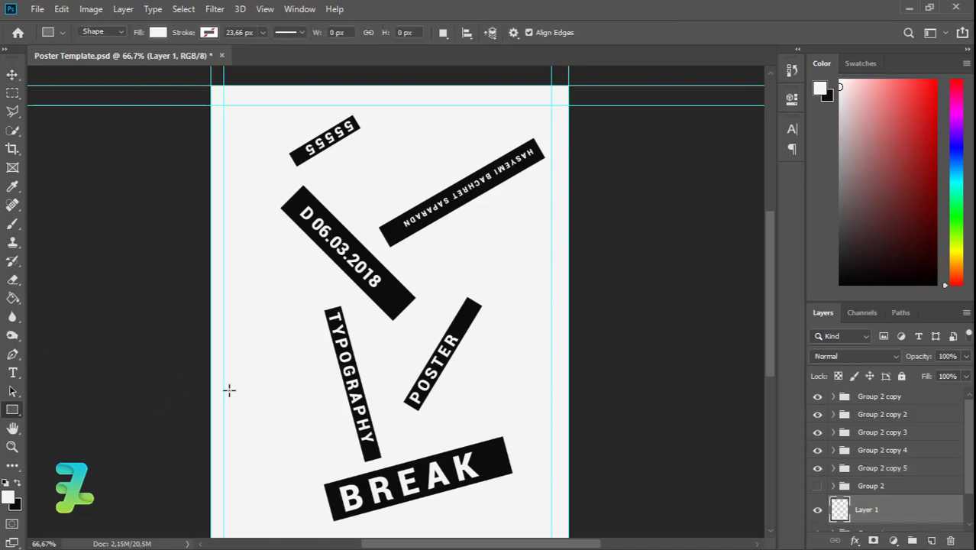
drag(279, 382, 395, 376)
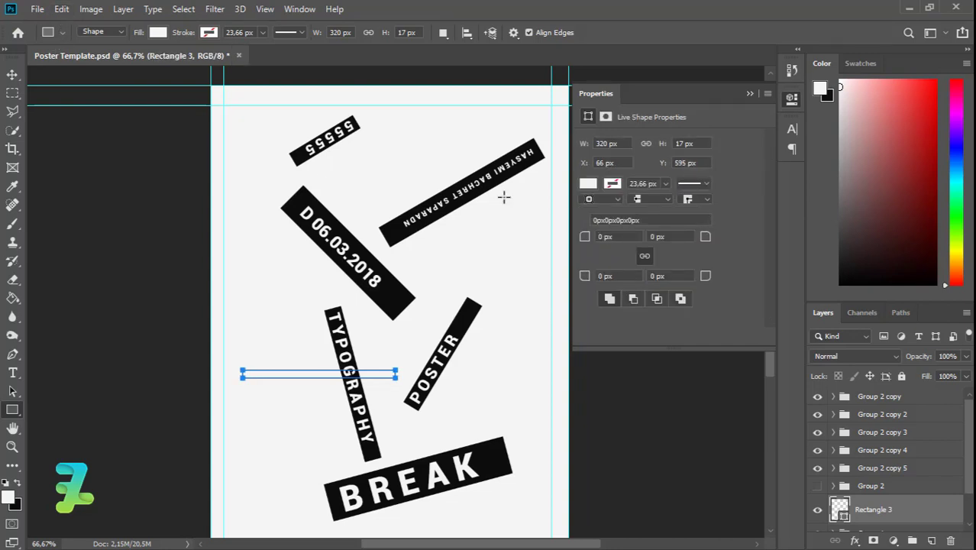
click(589, 186)
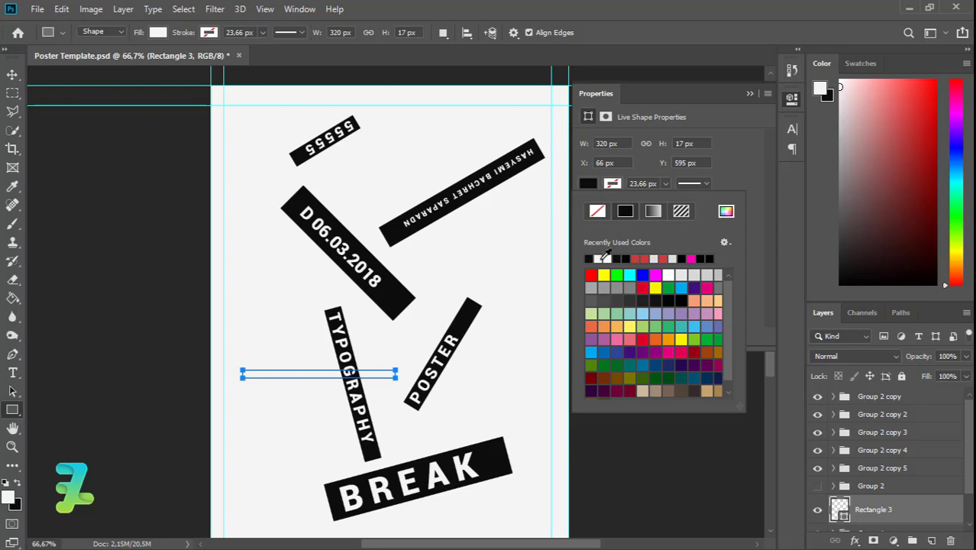
click(593, 252)
click(593, 131)
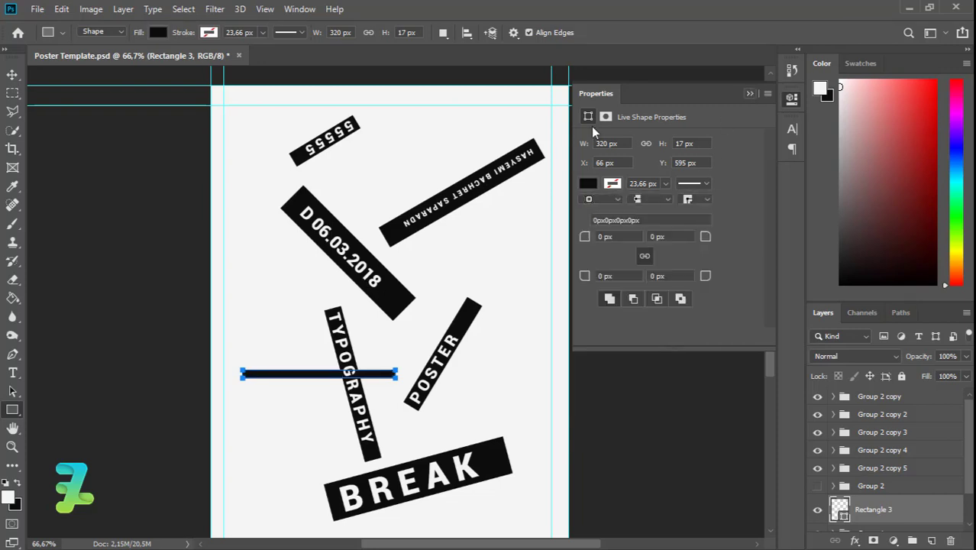
Rotate the thin black bar to −60° and position it diagonally across the date bar.
click(62, 10)
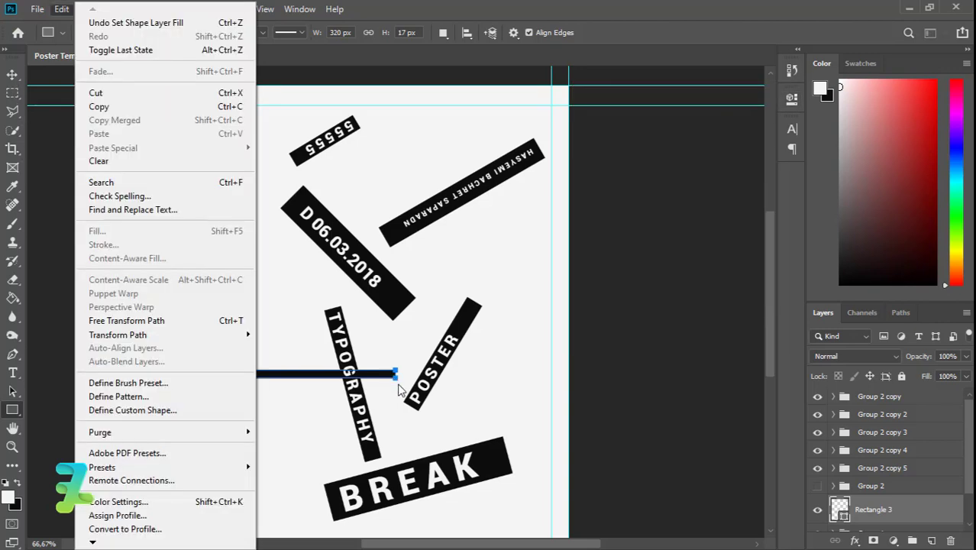
click(397, 390)
click(12, 74)
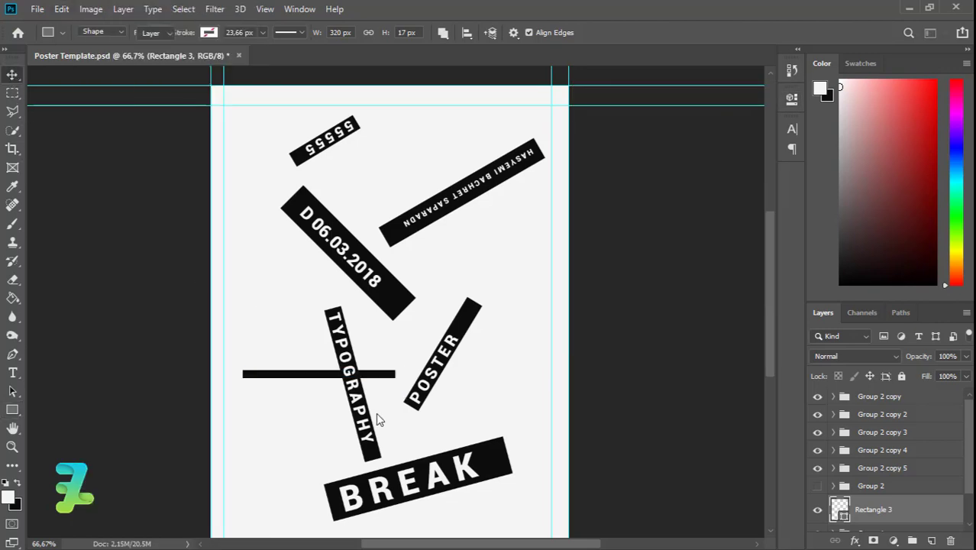
key(ctrl+t)
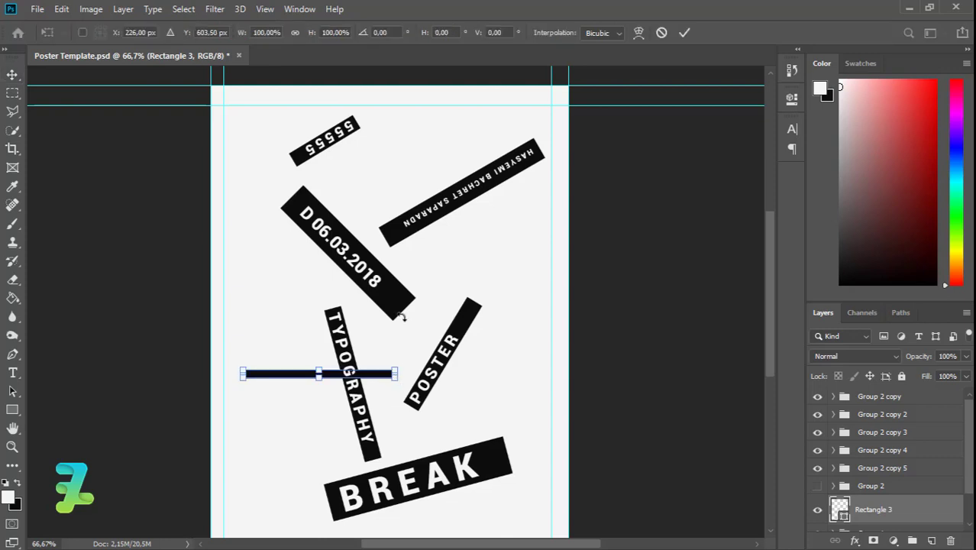
drag(403, 316, 372, 183)
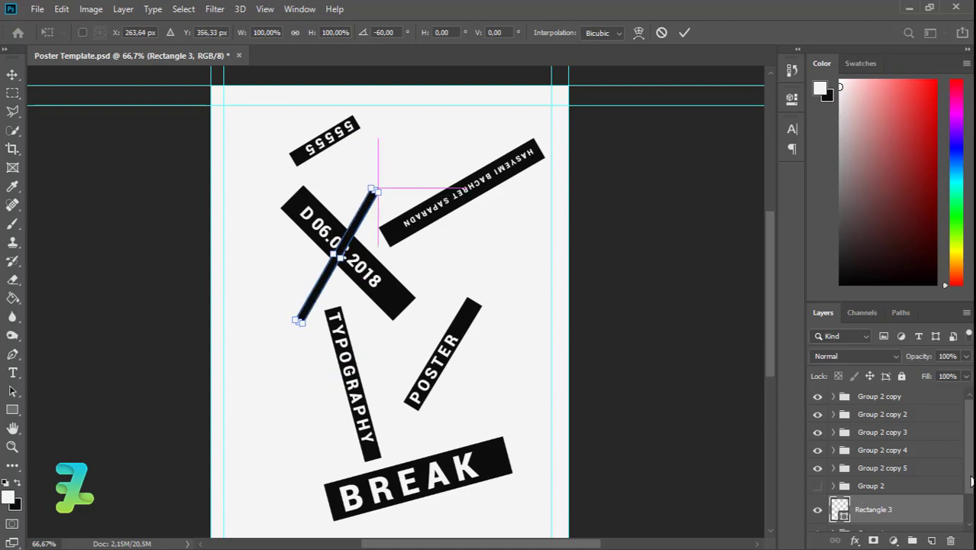
Commit the thin bar's transform and move its layer below Group 1, directly above the background layer.
drag(970, 481, 970, 498)
drag(842, 484, 847, 514)
key(Return)
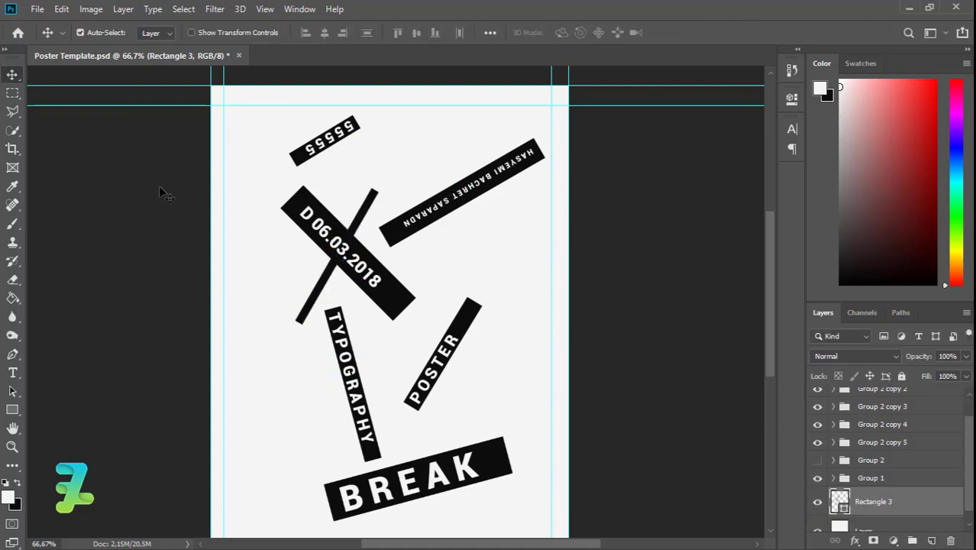
Duplicate the thin black bar and move the copy down so it overlaps the left side of TYPOGRAPHY.
key(ctrl+j)
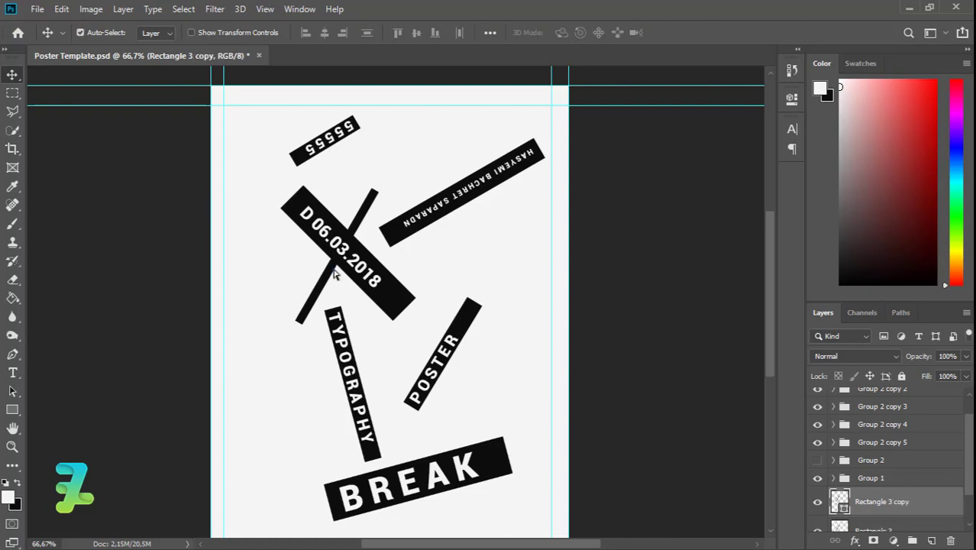
drag(328, 379, 304, 422)
mouse_move(217, 335)
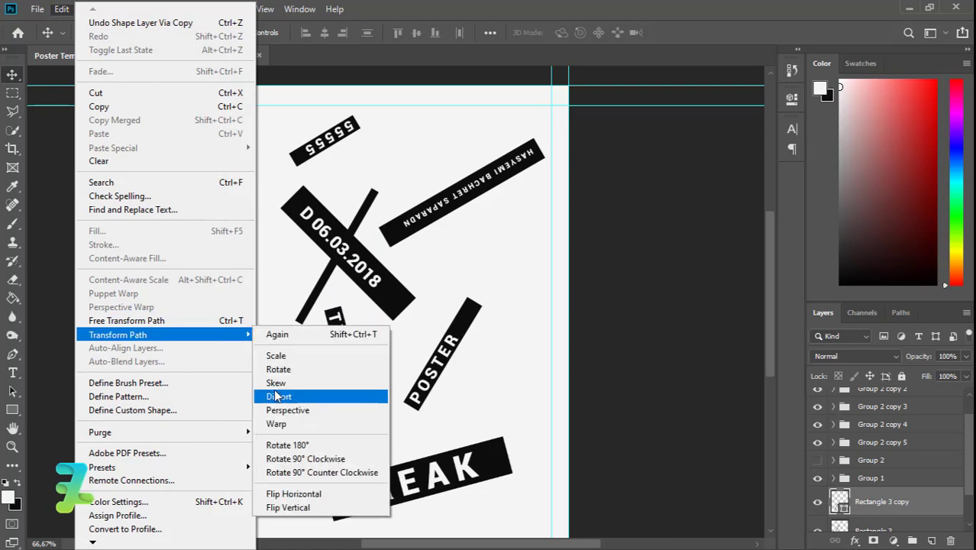
click(278, 370)
click(462, 227)
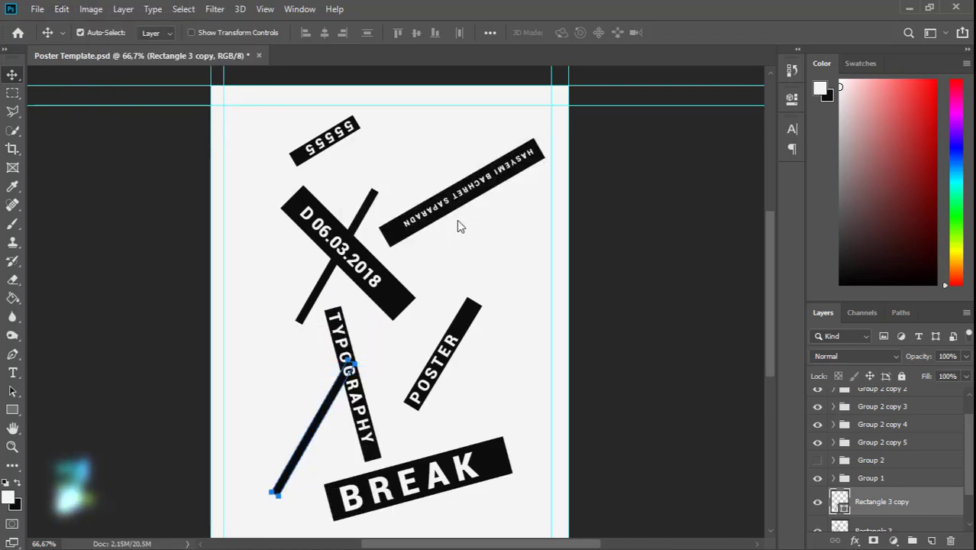
Shrink the thin bar copy, rotate it onto a falling diagonal, and place it just left of the large BREAK bar.
key(ctrl+t)
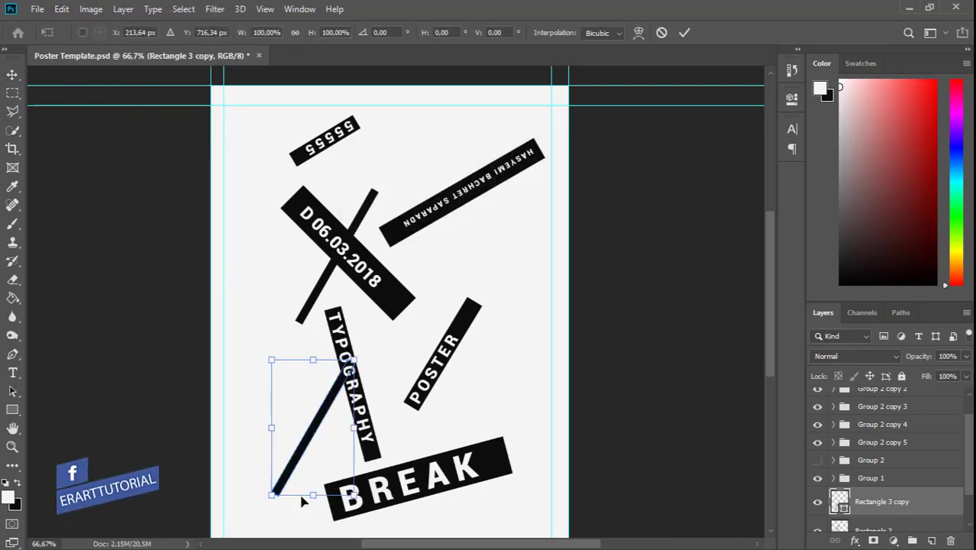
drag(368, 420, 288, 449)
key(Return)
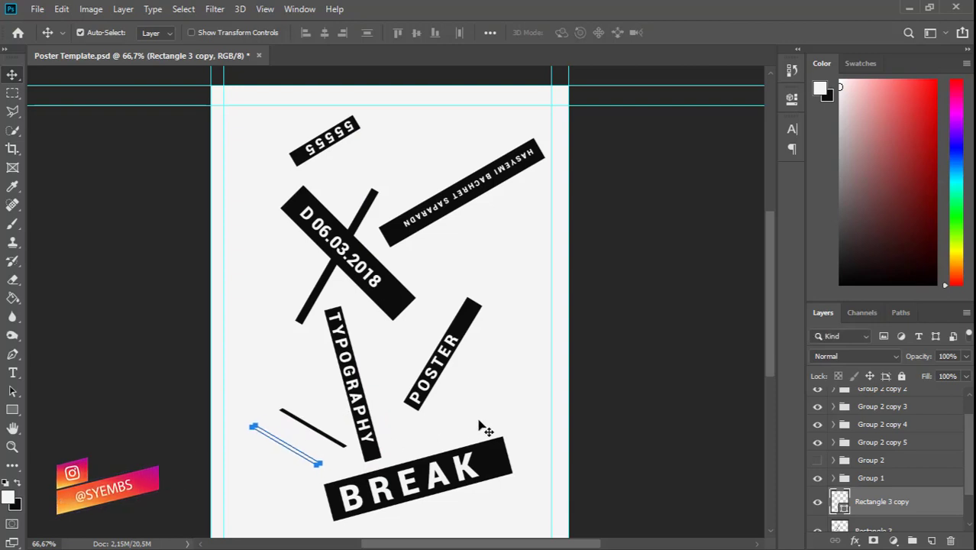
Duplicate the original horizontal BREAK group once more, hide the original, and expand the new copy to show its layers.
scroll(832, 462, down, 2)
click(846, 510)
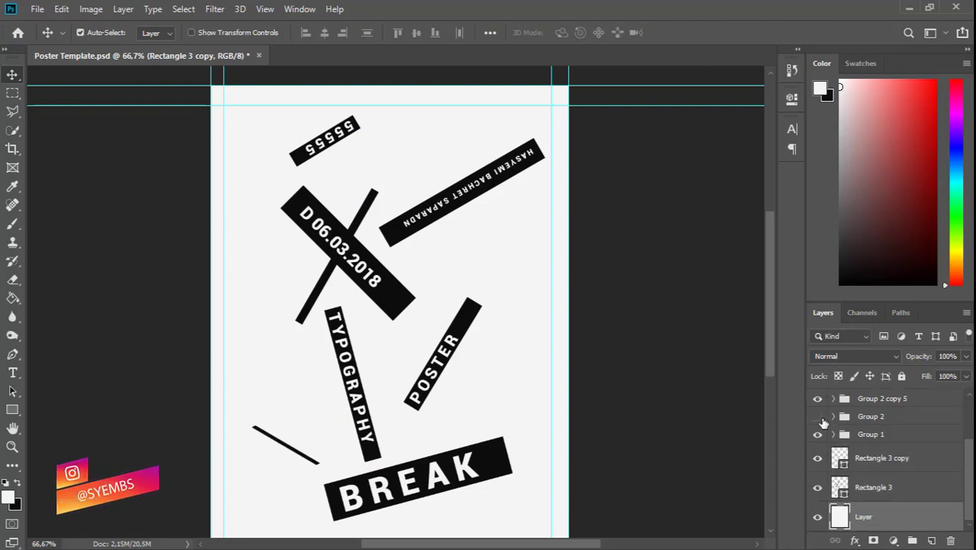
click(817, 417)
click(847, 423)
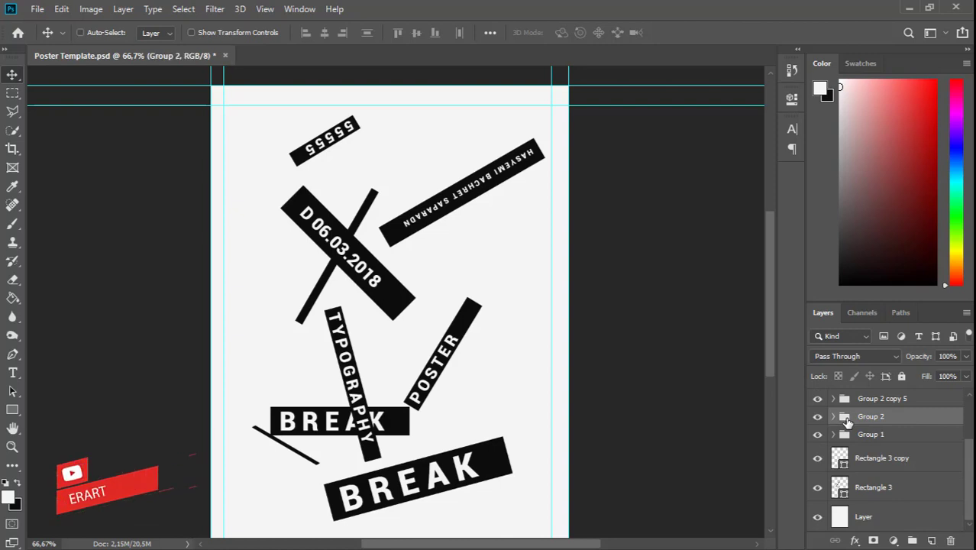
key(ctrl+j)
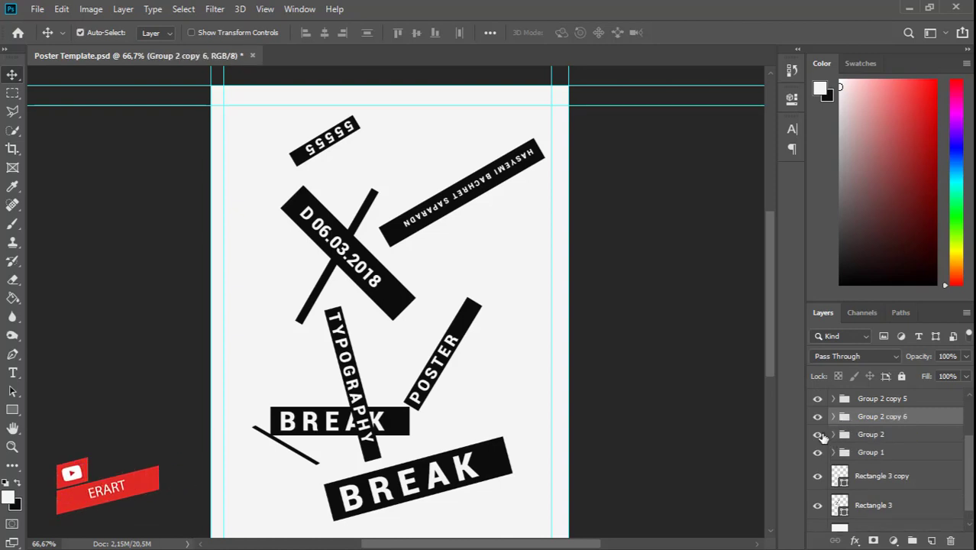
click(833, 416)
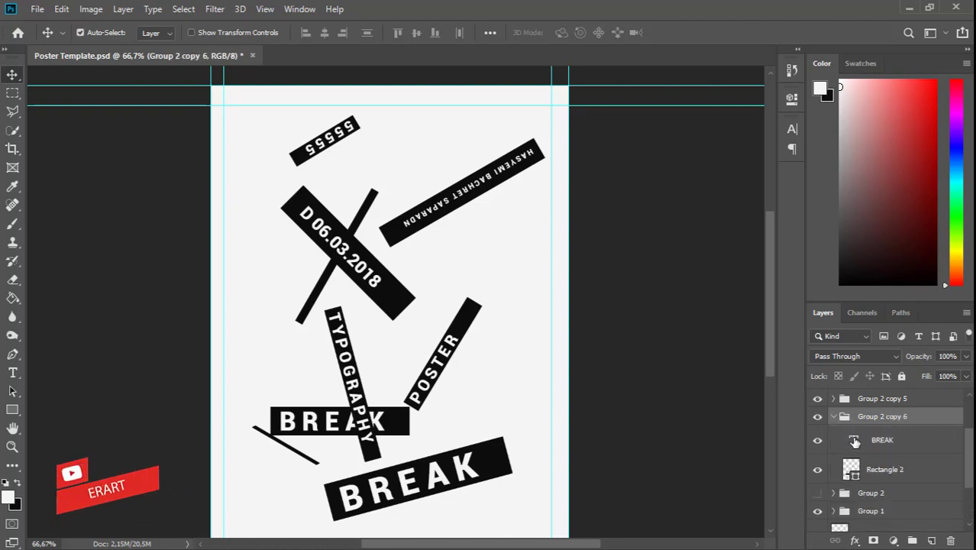
Replace the text in the Group 2 copy 6 bar with JAKARTA.
double_click(854, 442)
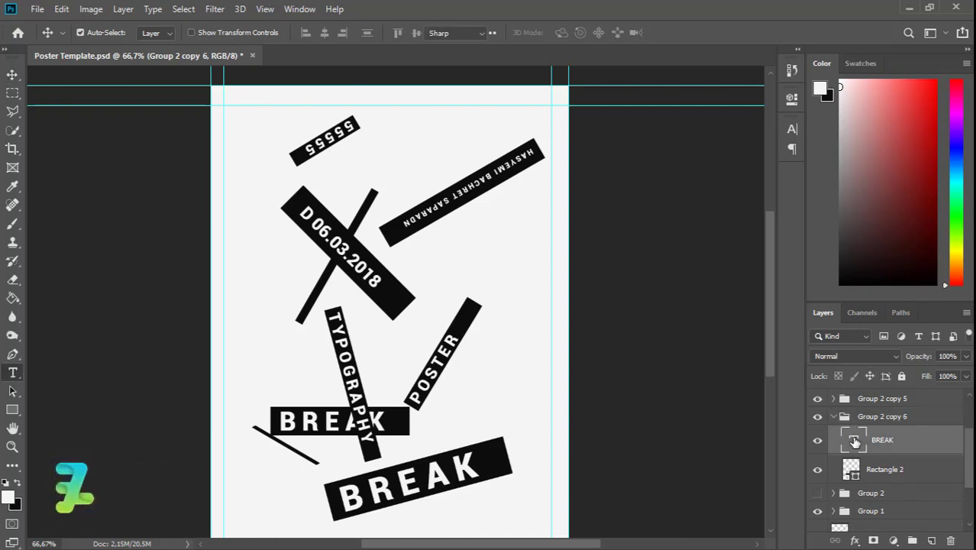
text(JAK)
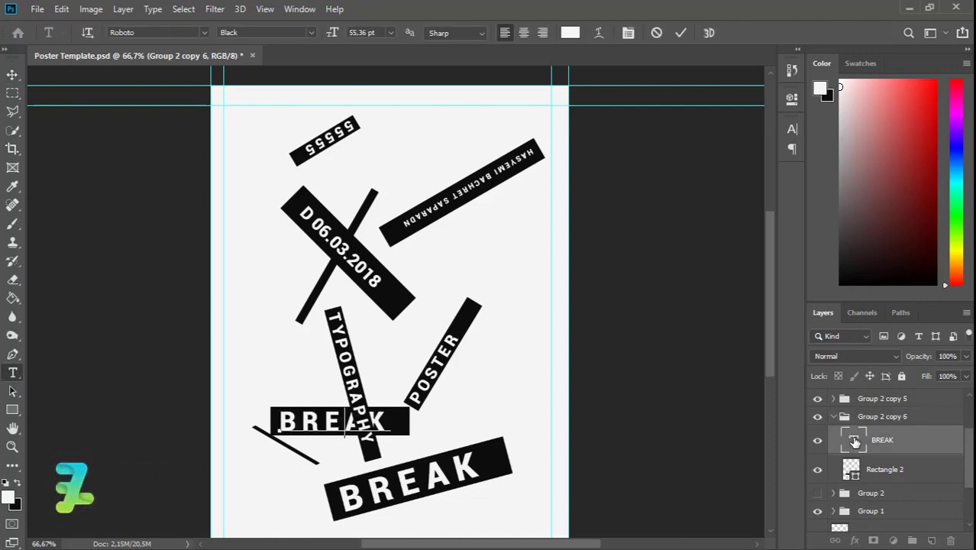
text(ART)
click(12, 74)
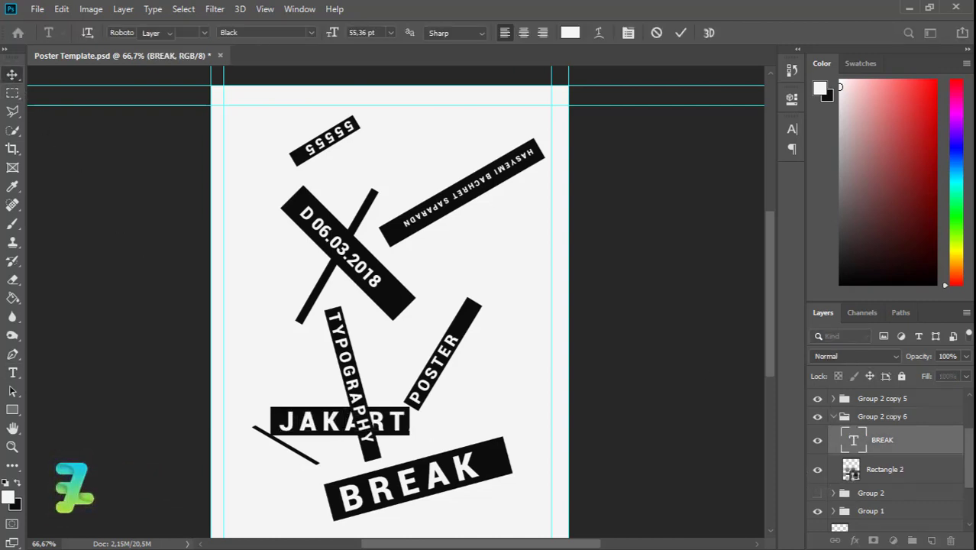
Widen the black rectangle behind JAKARTA to about 142% so it extends past the text, and collapse the group.
click(852, 472)
key(ctrl+t)
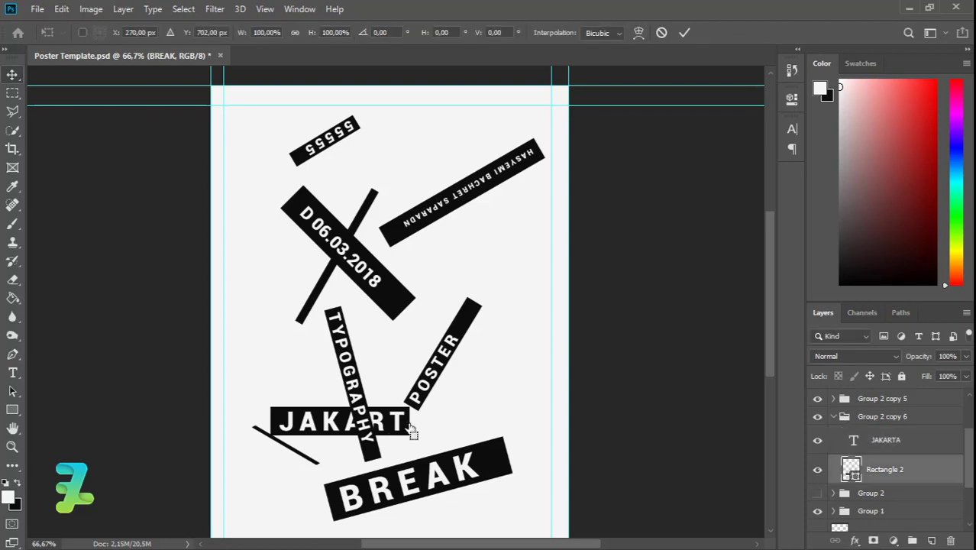
drag(440, 425, 468, 425)
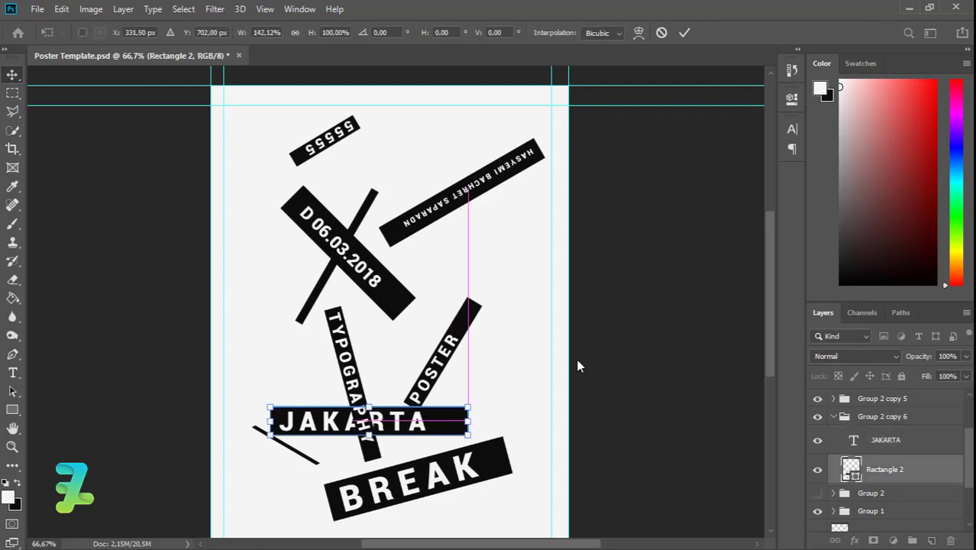
click(837, 414)
click(833, 416)
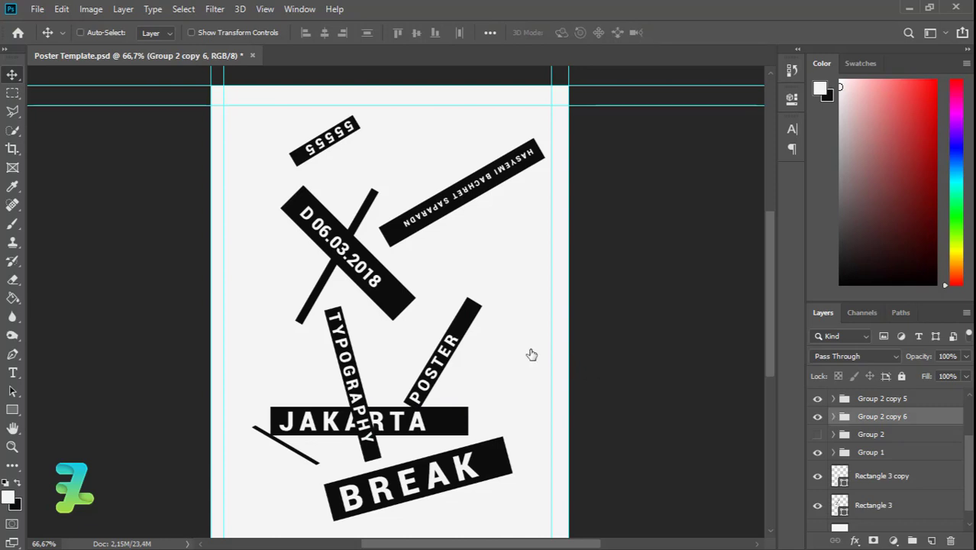
Scale the JAKARTA group to about 29%, rotate it about 15°, and place it just right of the POSTER bar.
key(ctrl+t)
drag(467, 406, 400, 419)
drag(405, 426, 537, 372)
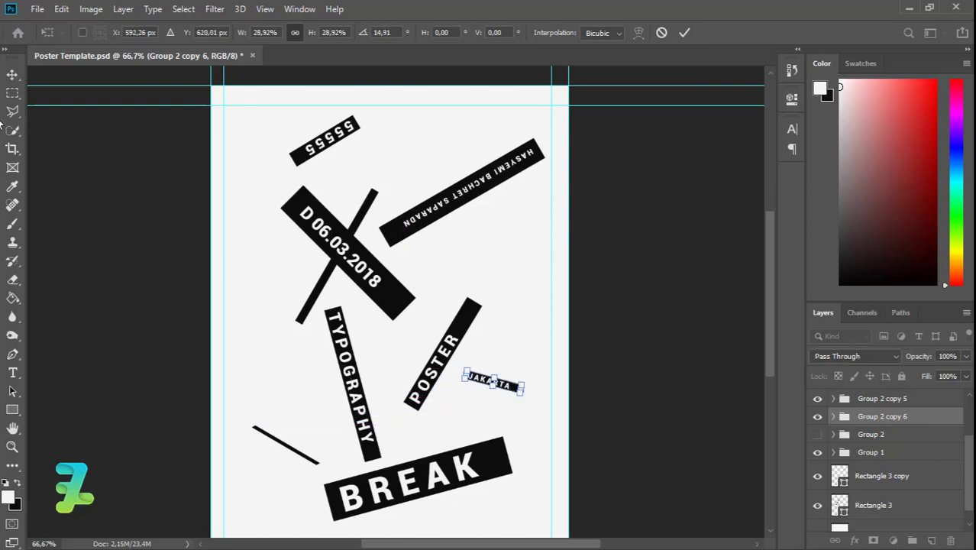
click(15, 76)
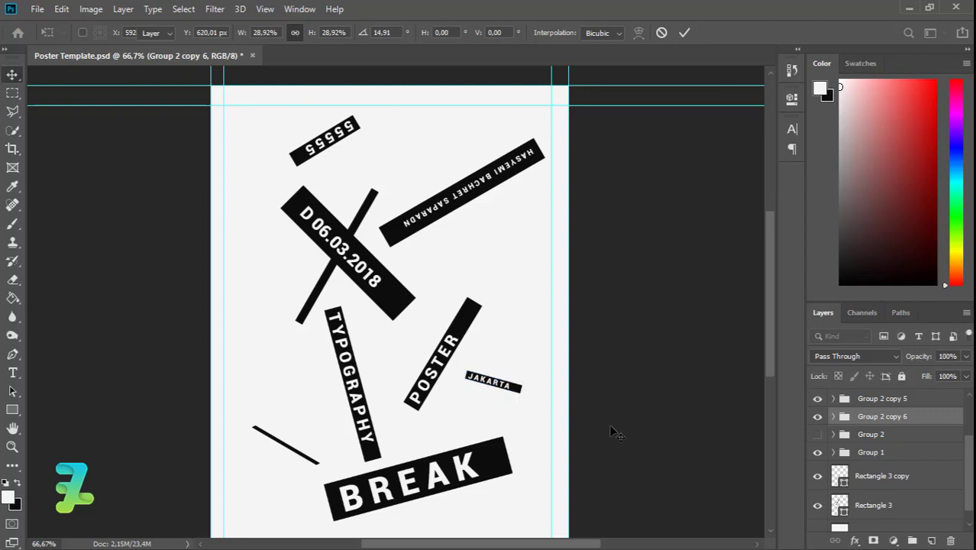
Show the original Group 2, expand it, and replace its BREAK text with JIGJAKARTA.
click(855, 434)
click(834, 434)
click(834, 434)
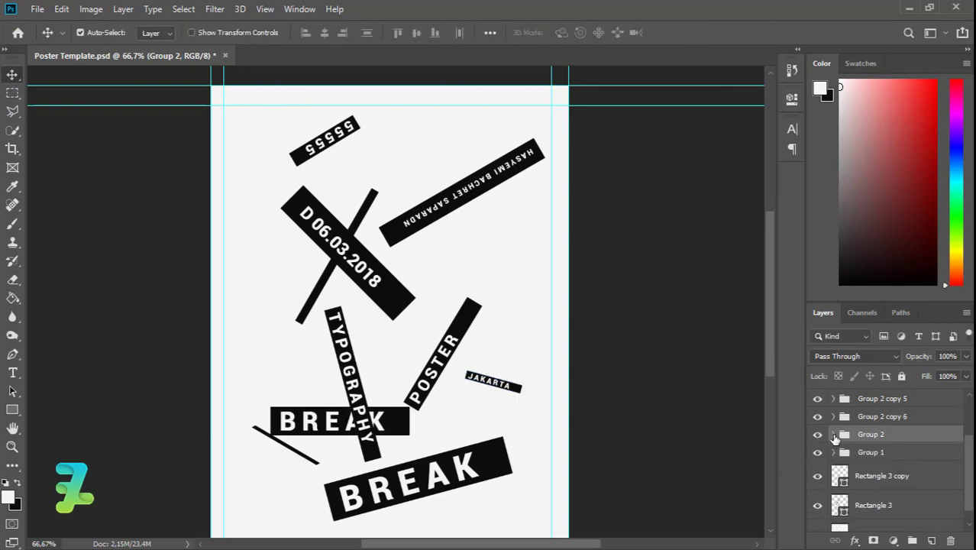
click(832, 434)
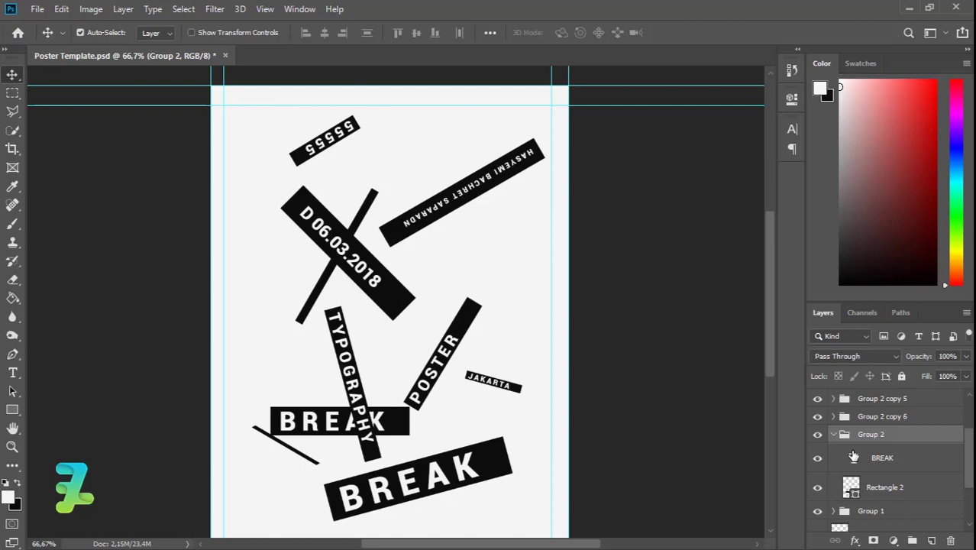
double_click(852, 457)
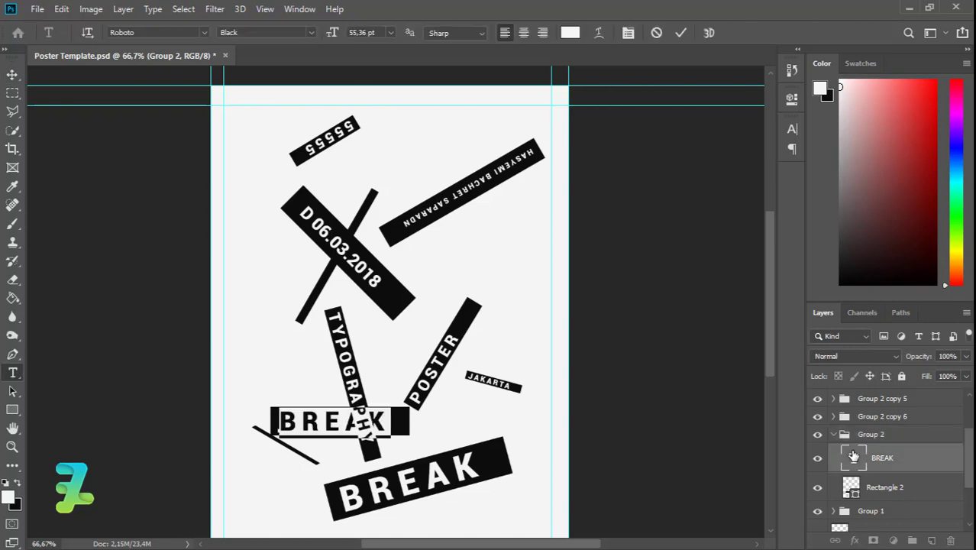
click(336, 421)
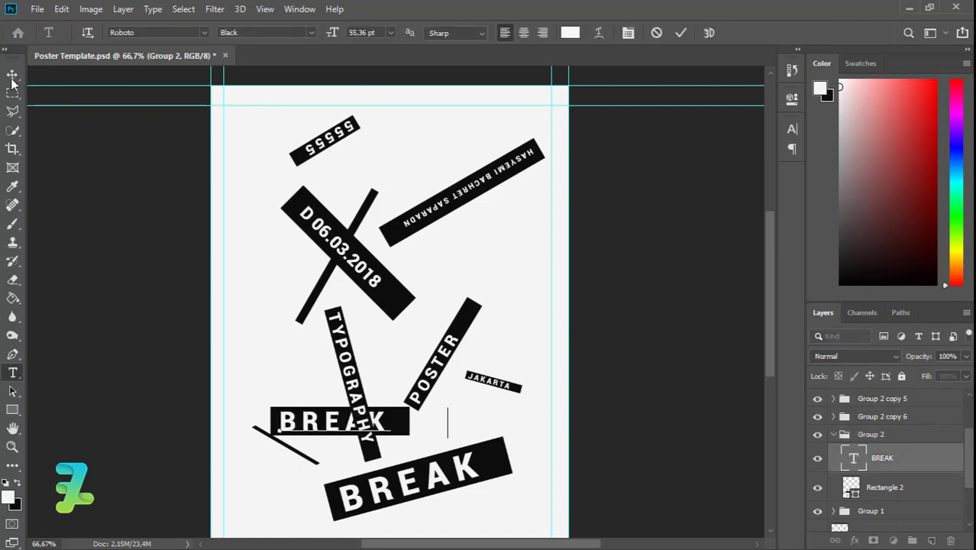
click(12, 76)
Widen the black rectangle in Group 2 to about 172% so it covers the full JIGJAKARTA text.
click(851, 489)
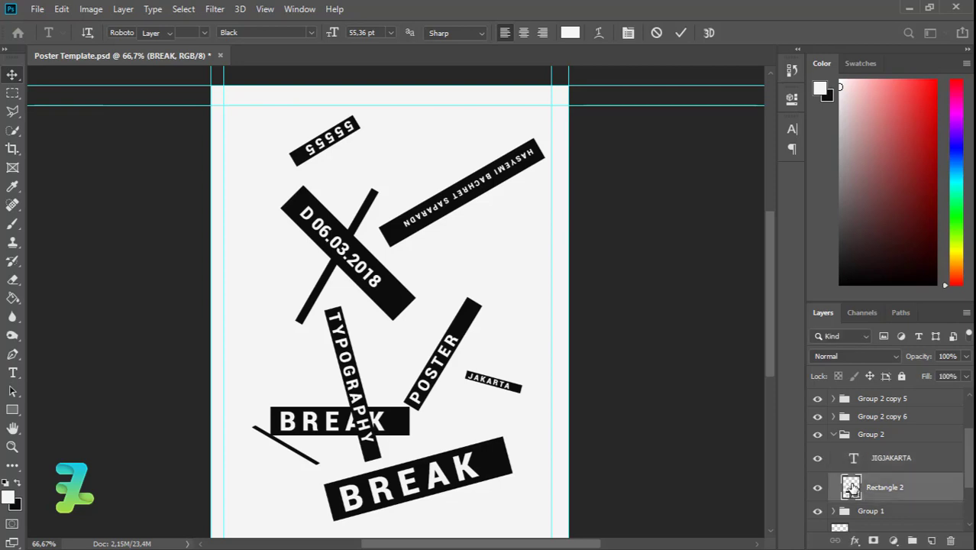
key(ctrl+t)
drag(410, 422, 511, 421)
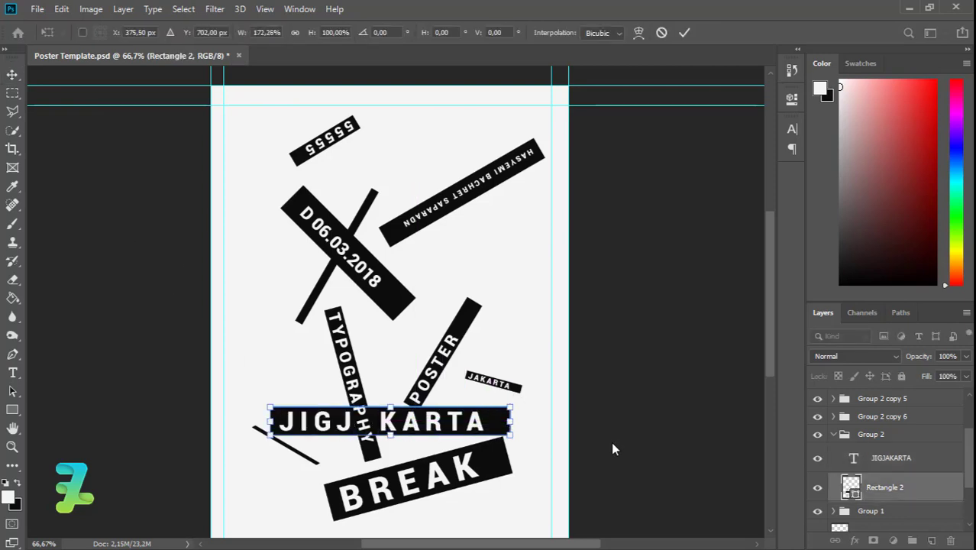
key(Return)
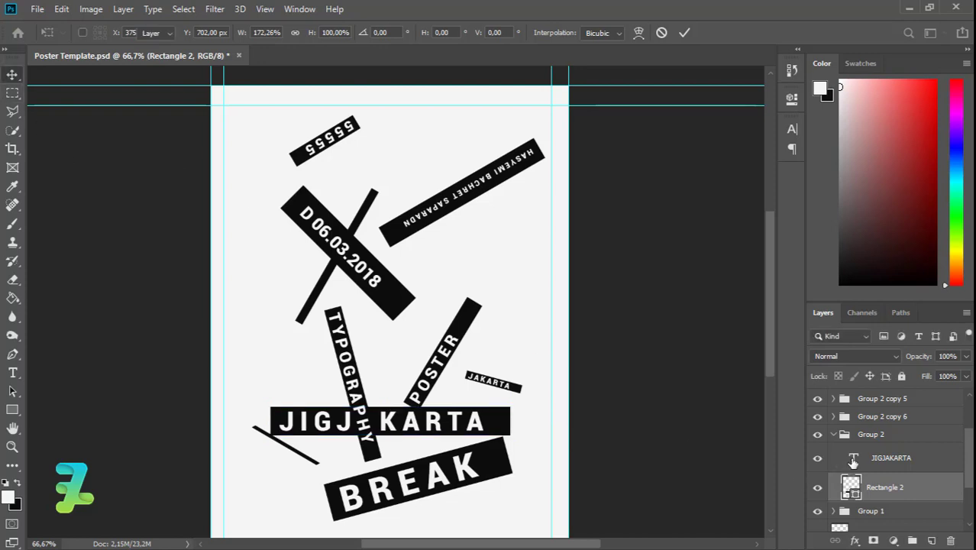
Correct the misspelled city name in Group 2 to JOGJAKARTA and collapse the group.
double_click(317, 420)
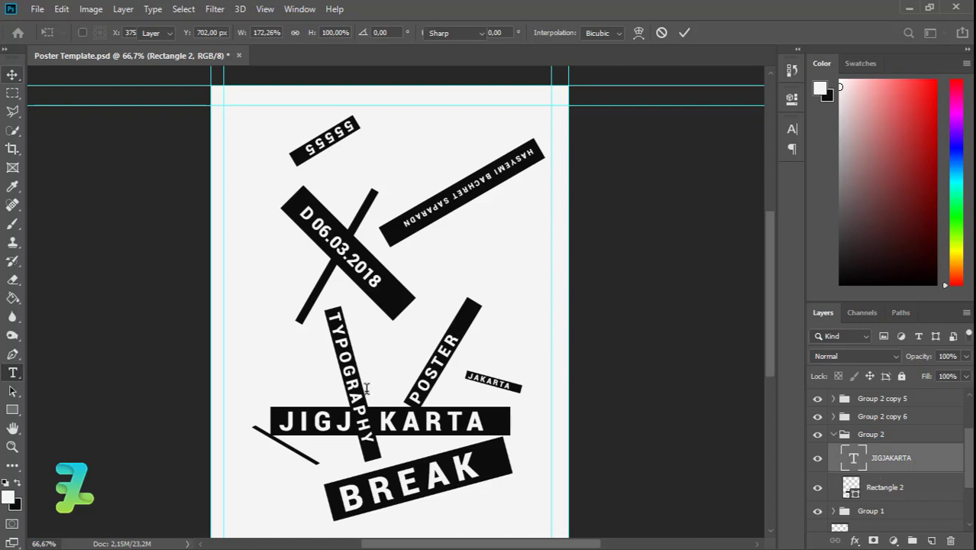
click(310, 419)
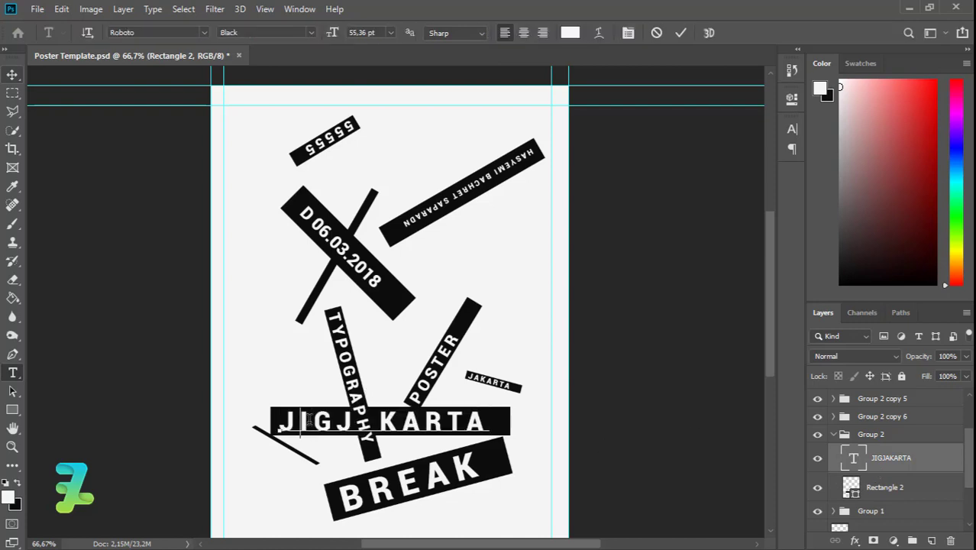
click(11, 74)
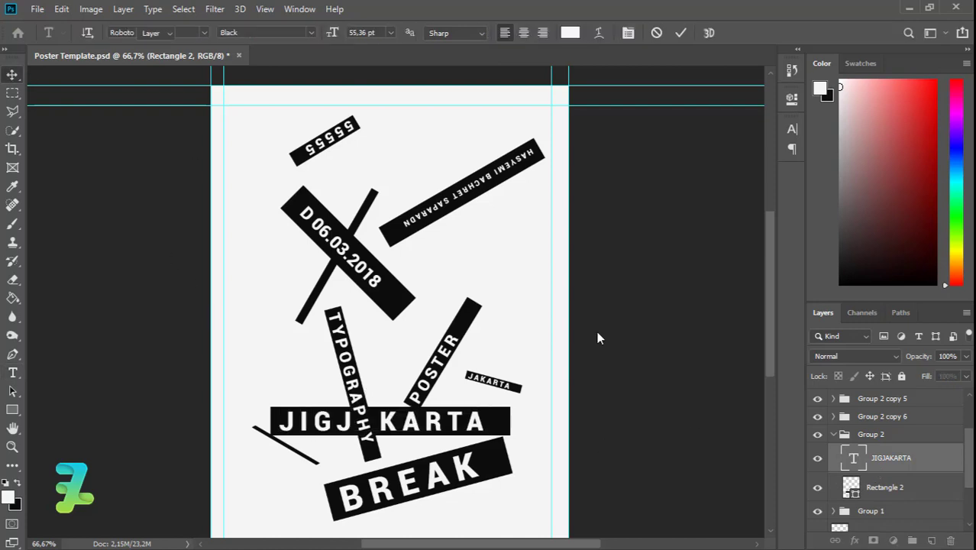
click(835, 434)
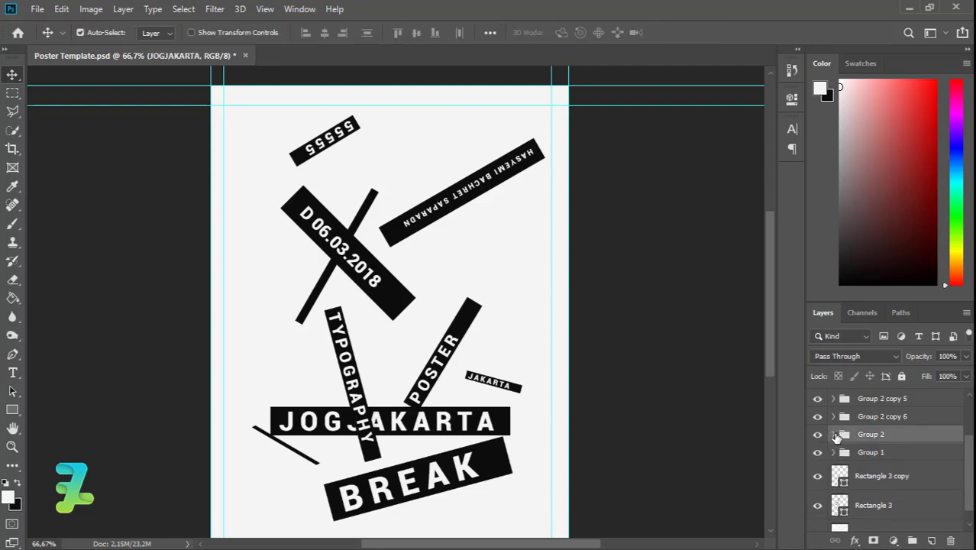
Scale the JOGJAKARTA group to about 39%, rotate it about -28°, and place it across the small thin bar left of BREAK.
key(ctrl+t)
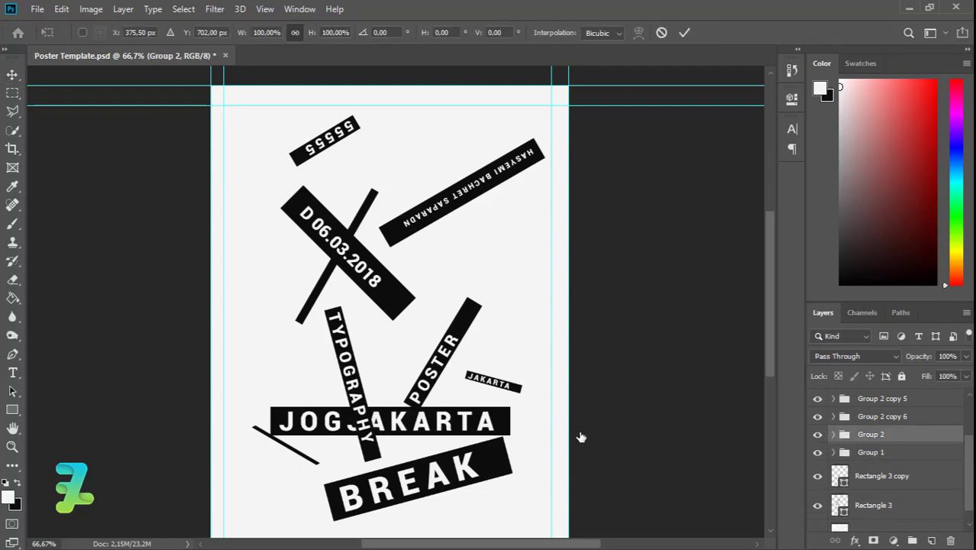
drag(500, 406, 273, 449)
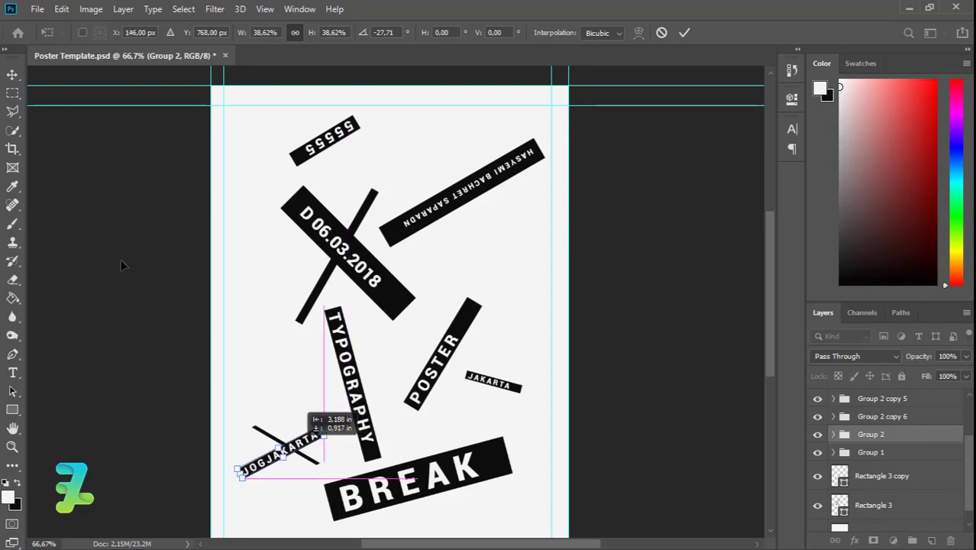
click(13, 76)
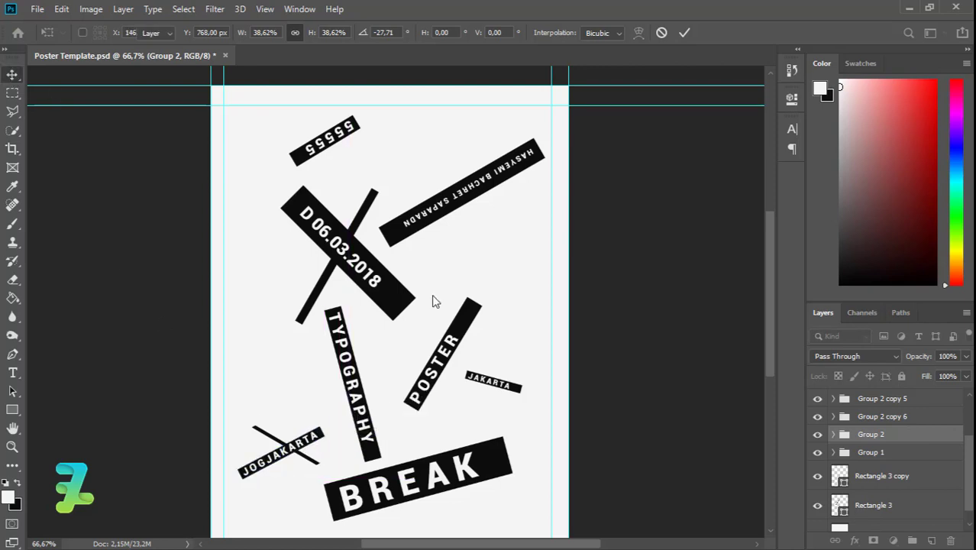
Convert the Rectangle 3 bar behind the date to a smart object and apply a Gaussian Blur with a 9.4-pixel radius.
key(ctrl+minus)
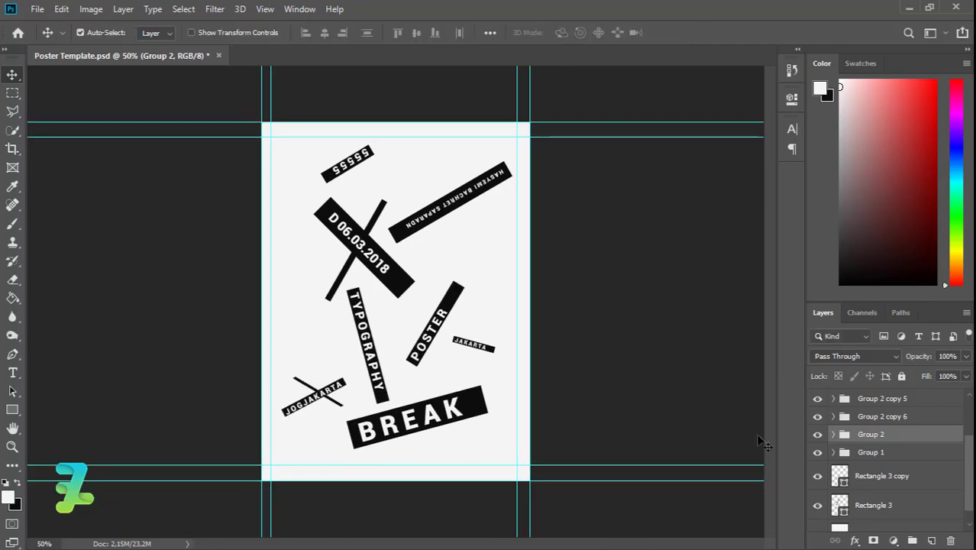
click(889, 513)
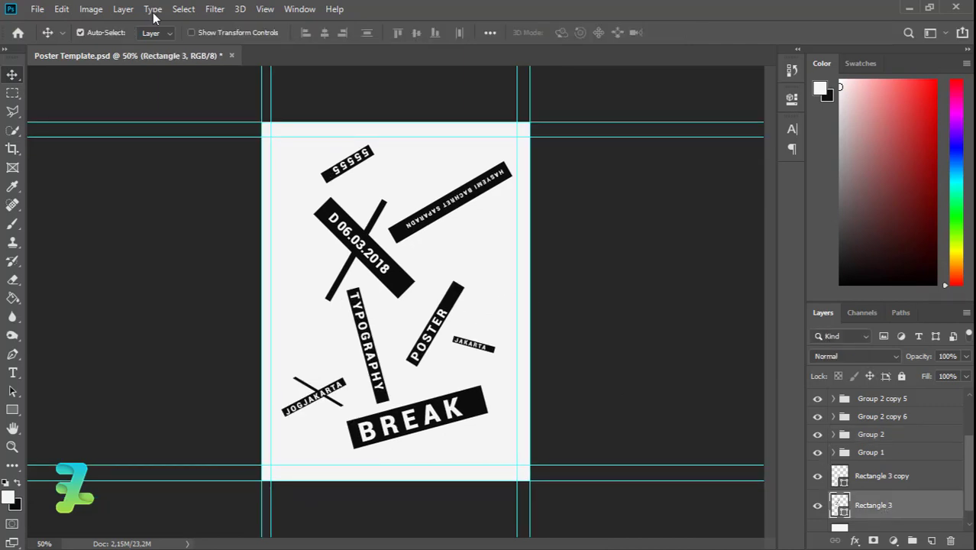
click(215, 12)
mouse_move(348, 174)
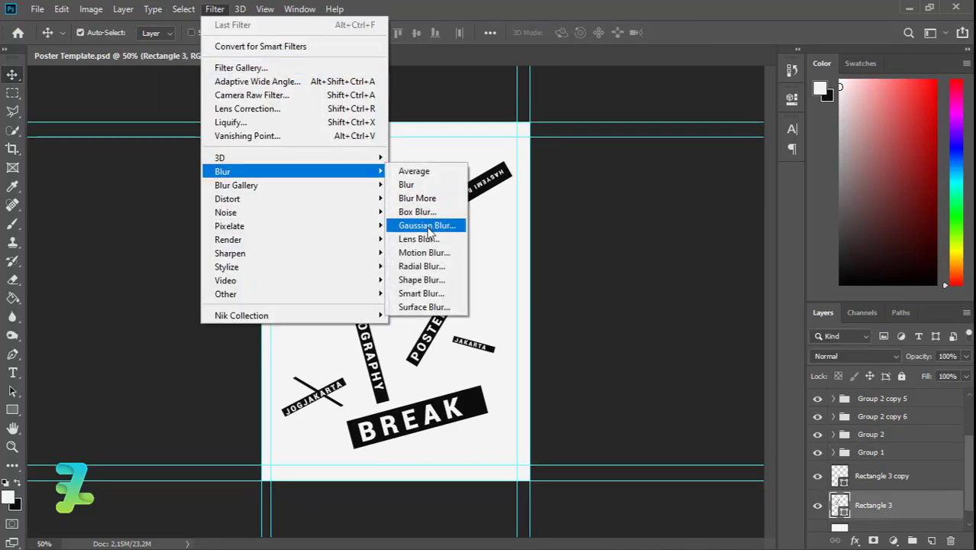
click(434, 222)
click(471, 219)
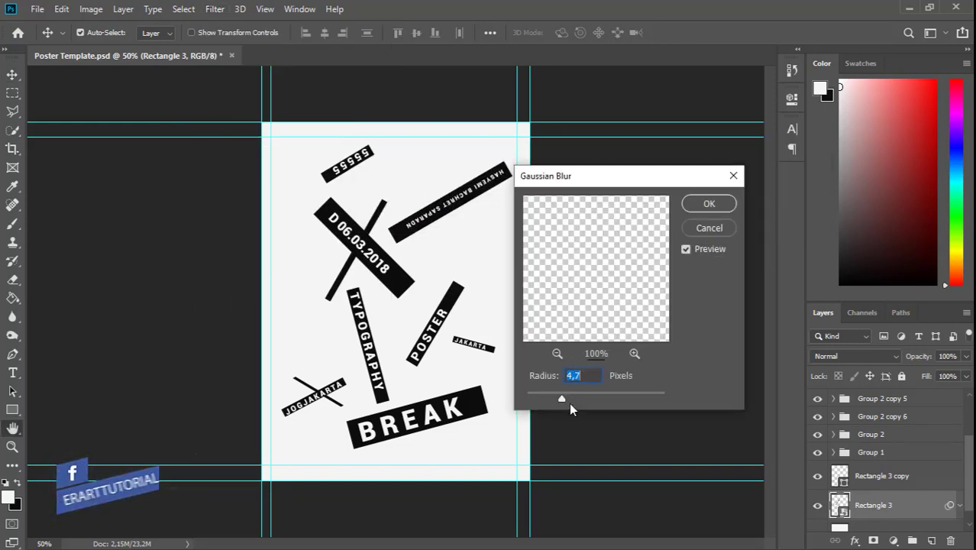
drag(561, 399, 568, 399)
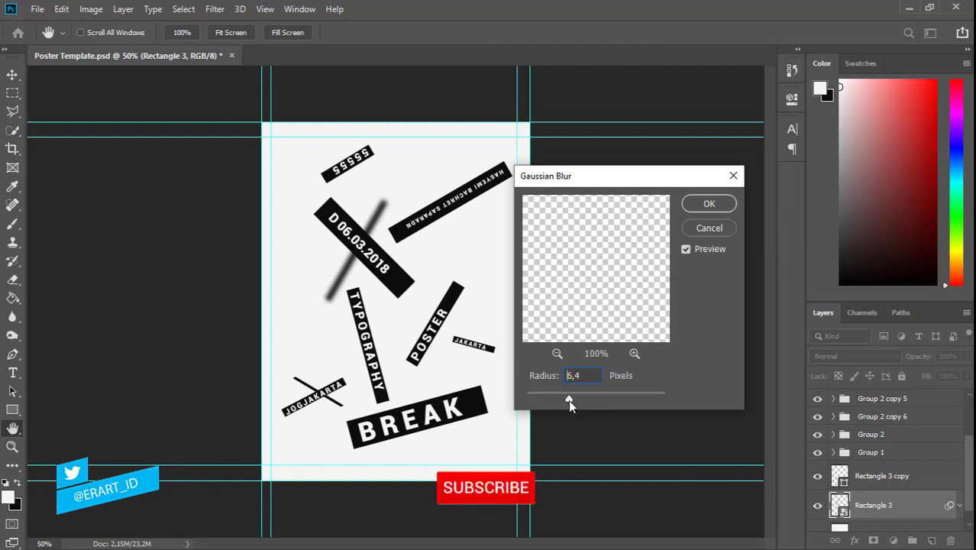
drag(577, 406, 579, 399)
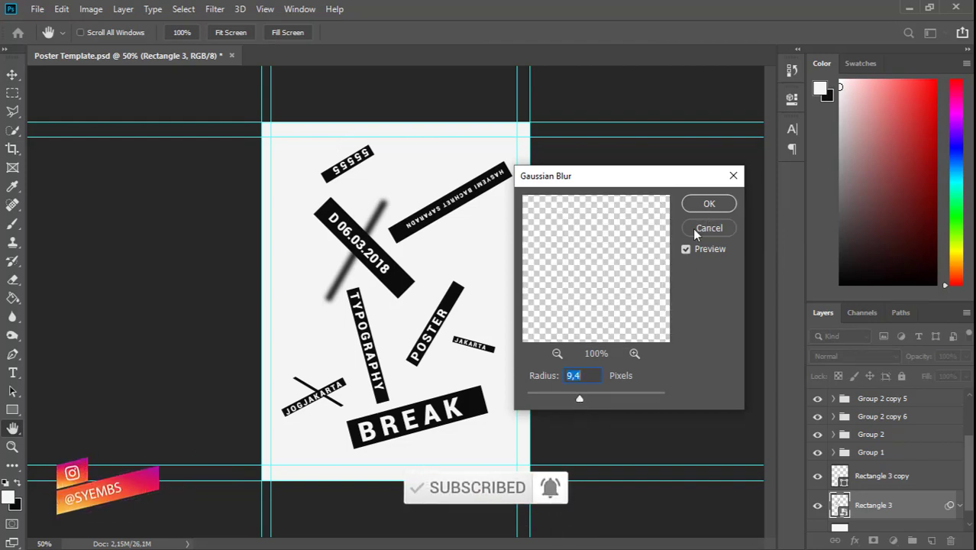
click(696, 203)
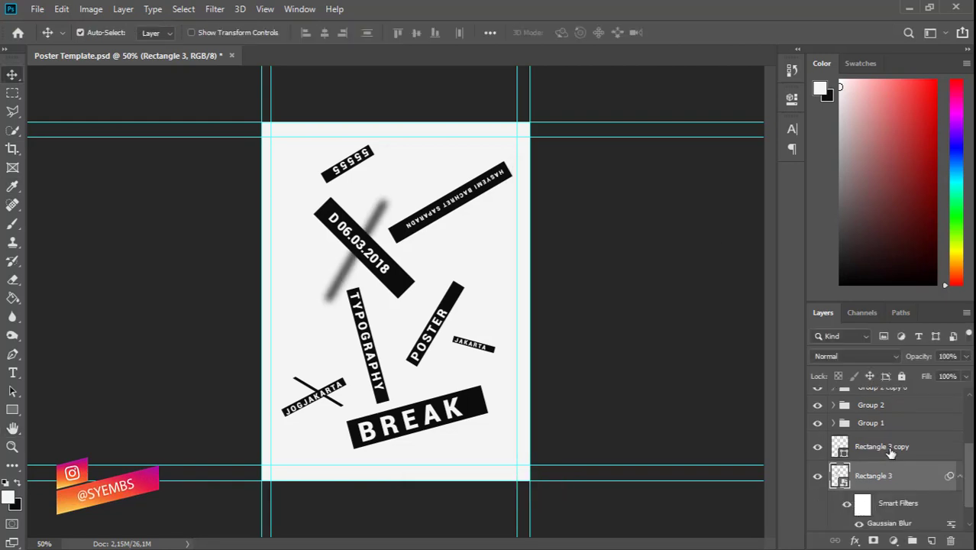
Rasterize the Rectangle 3 copy layer and apply the same Gaussian Blur to it.
click(890, 452)
click(214, 10)
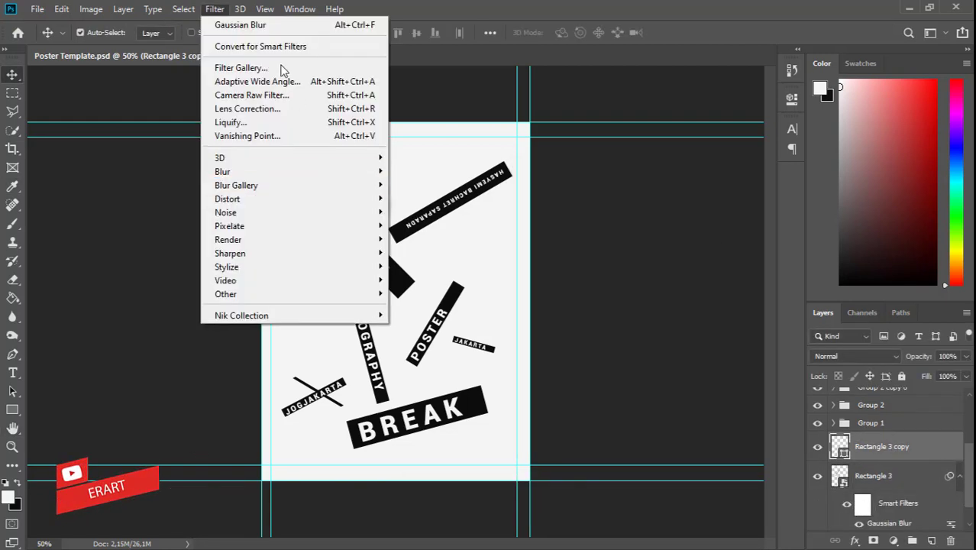
click(240, 25)
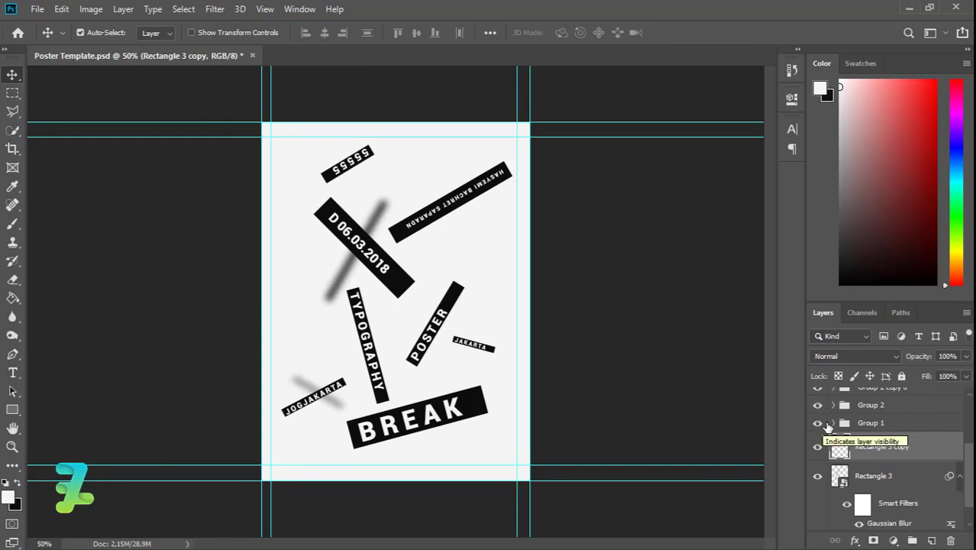
Convert Group 1, the date bar, to a smart object and apply a Gaussian Blur with a 3.1-pixel radius.
click(879, 424)
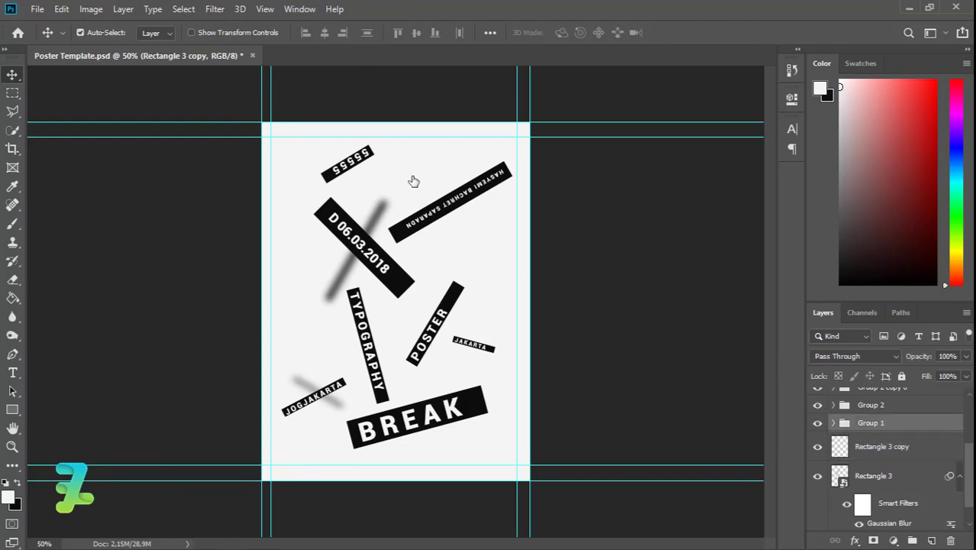
click(215, 9)
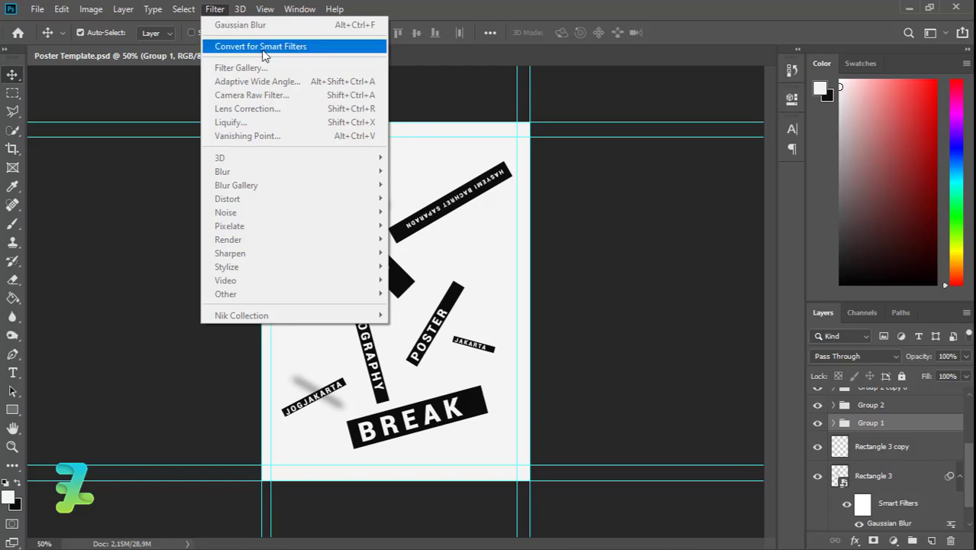
click(898, 428)
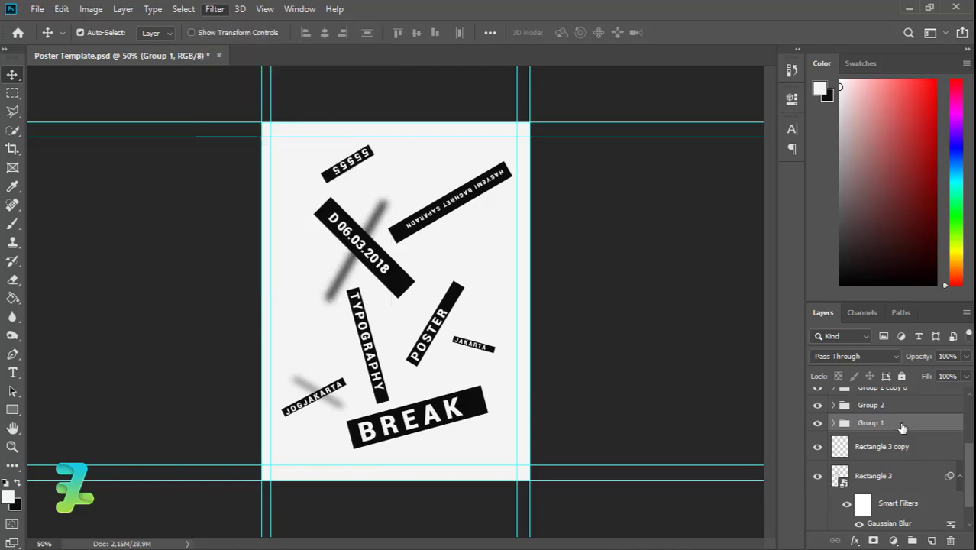
right_click(899, 428)
click(794, 203)
click(216, 9)
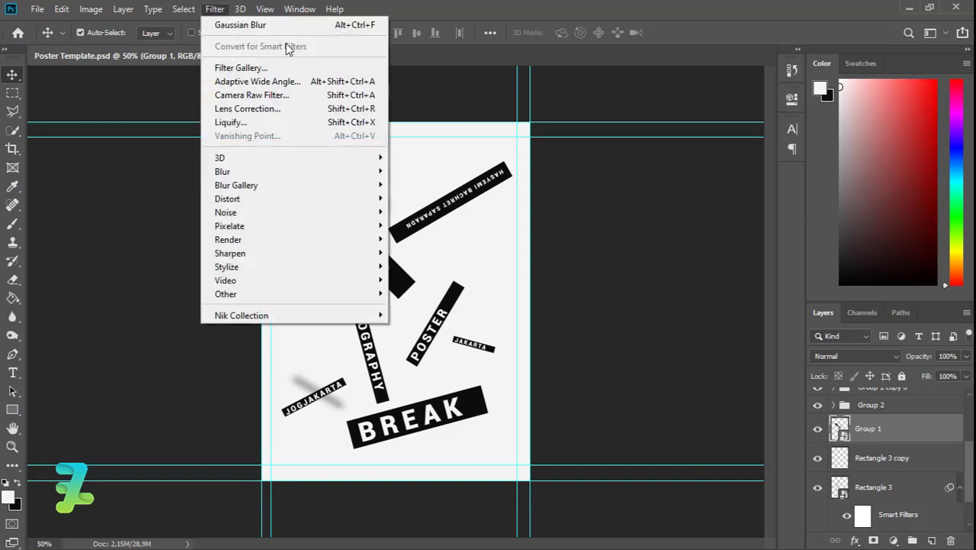
mouse_move(359, 178)
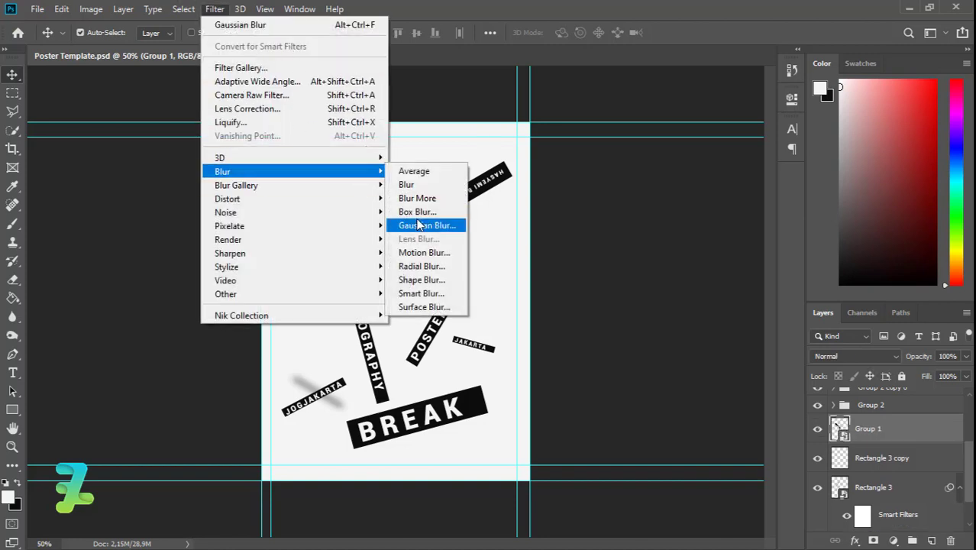
click(424, 226)
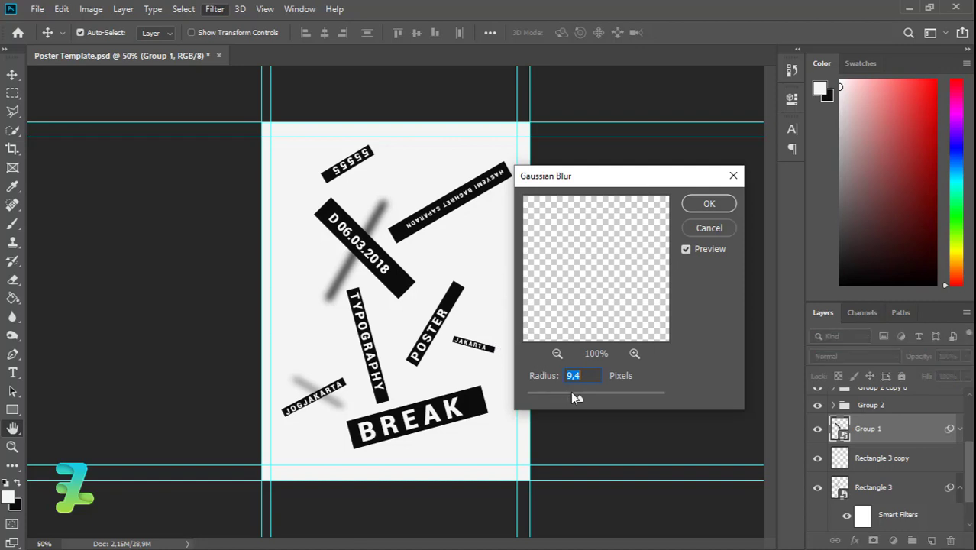
drag(571, 392, 541, 396)
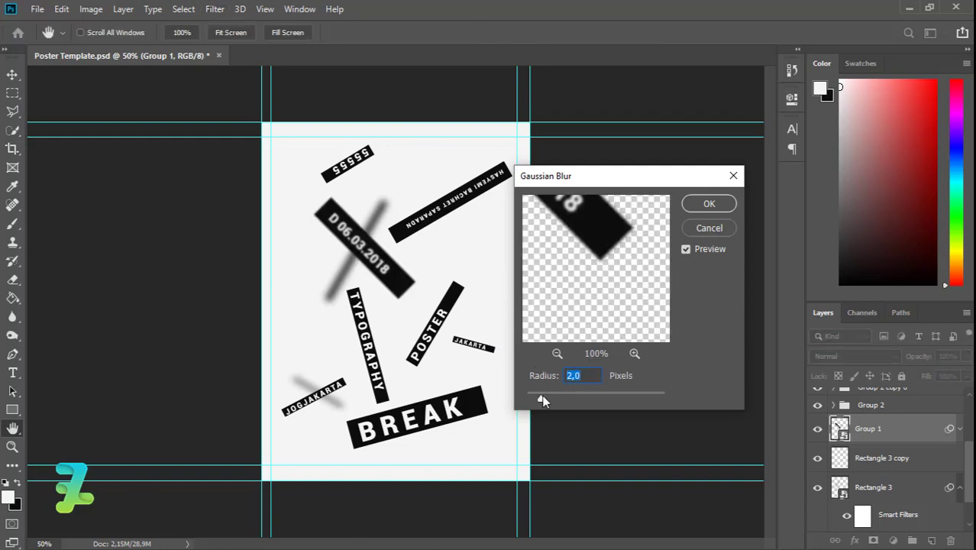
drag(541, 398, 549, 397)
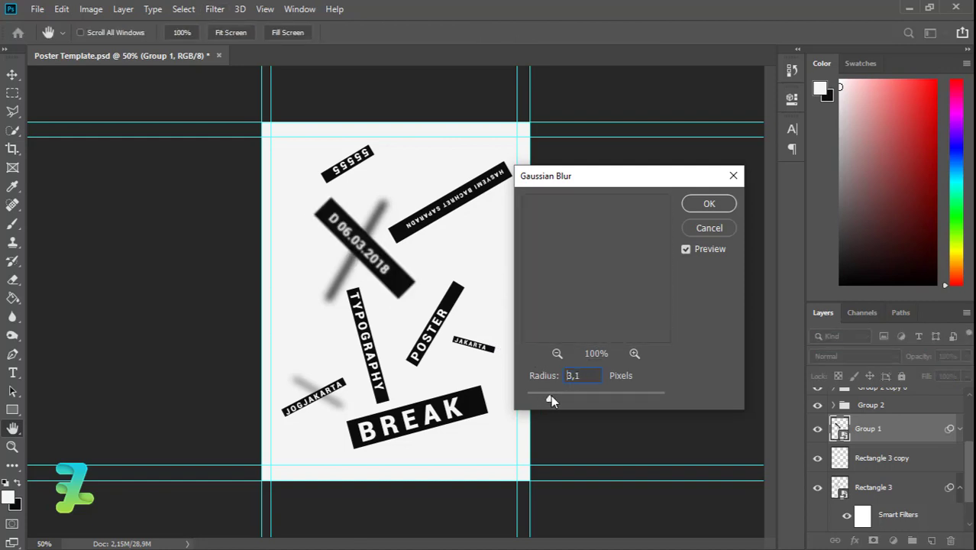
click(697, 205)
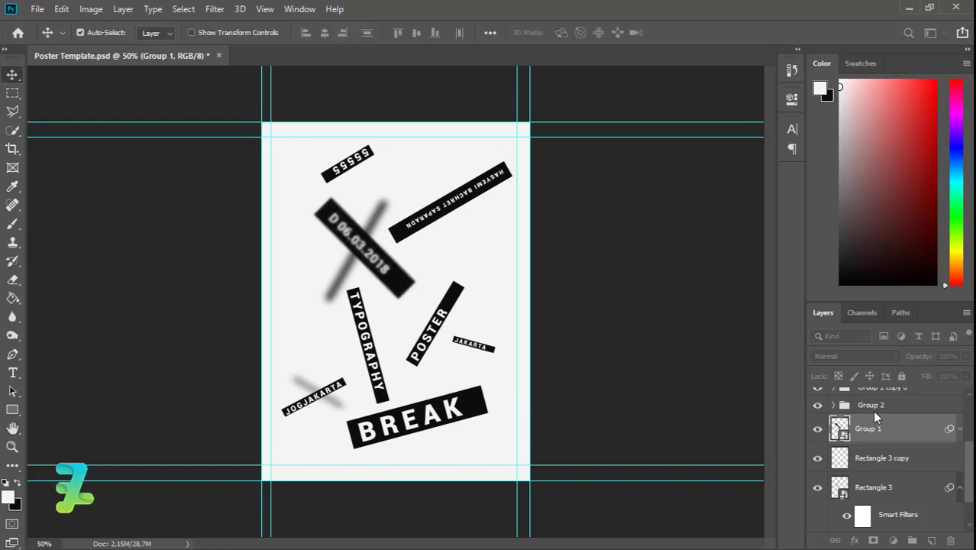
Convert Group 2, the JOGJAKARTA bar, to a smart object and apply a Gaussian Blur with a 0.8-pixel radius.
click(870, 405)
right_click(870, 405)
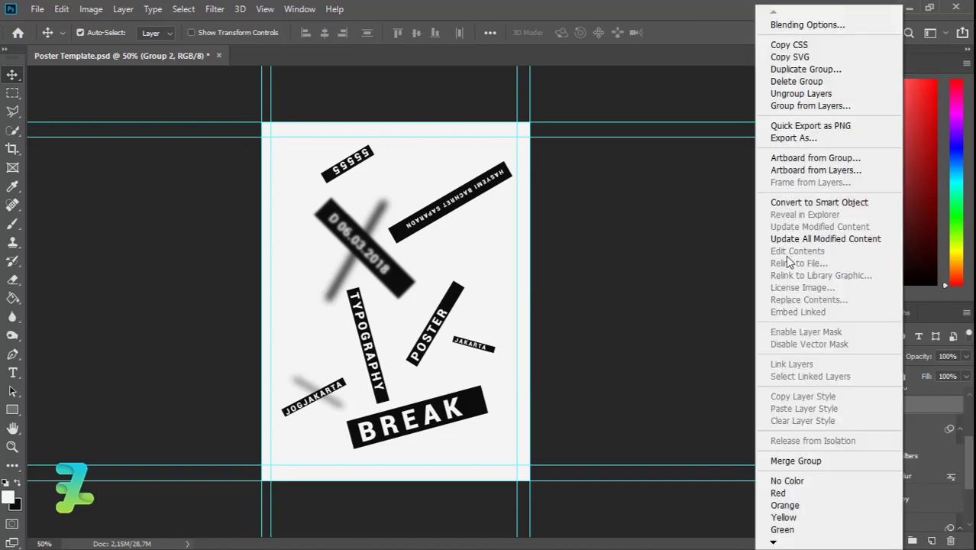
click(797, 200)
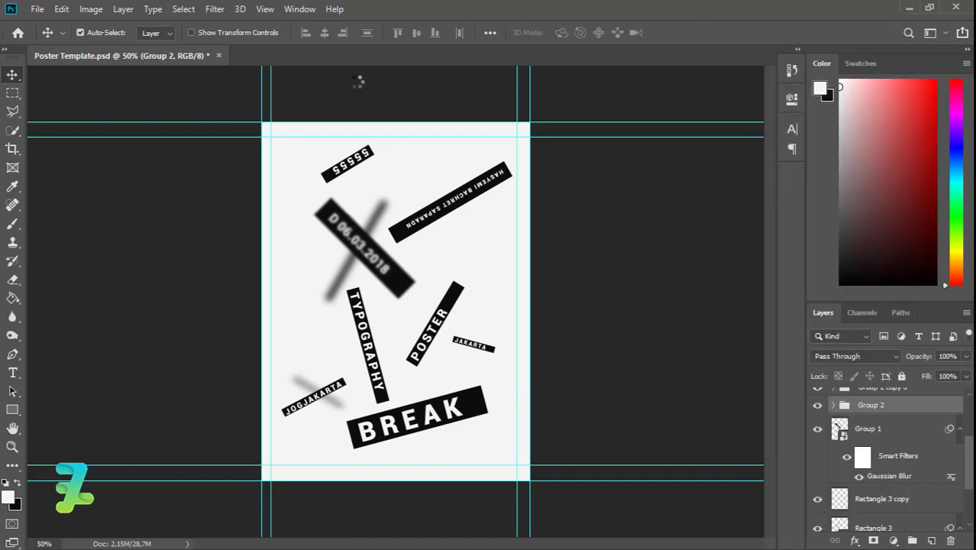
click(215, 8)
mouse_move(330, 175)
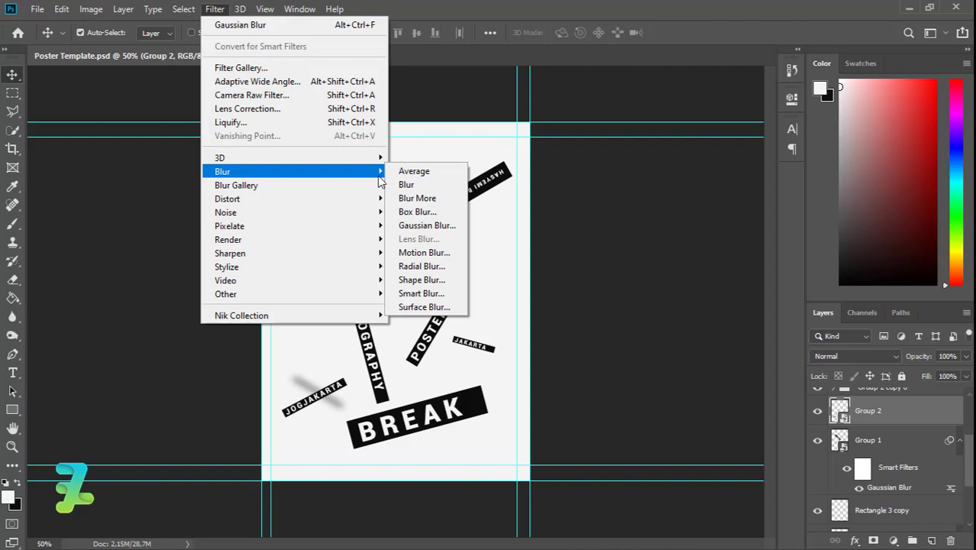
click(429, 223)
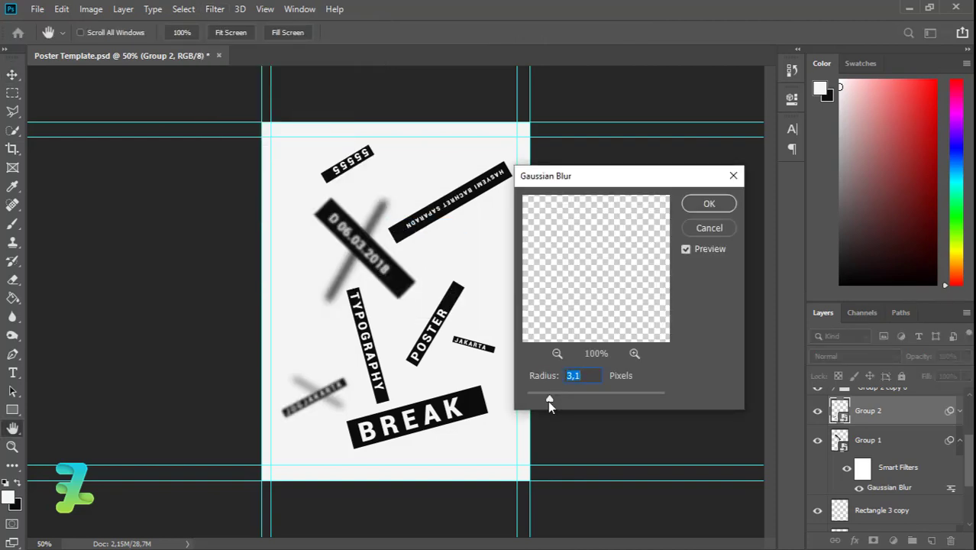
drag(548, 400, 532, 400)
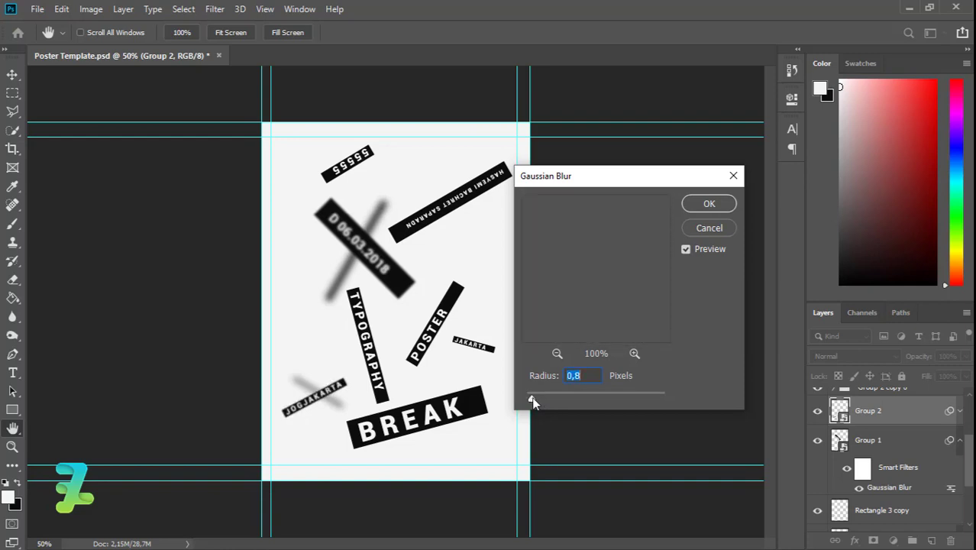
click(728, 202)
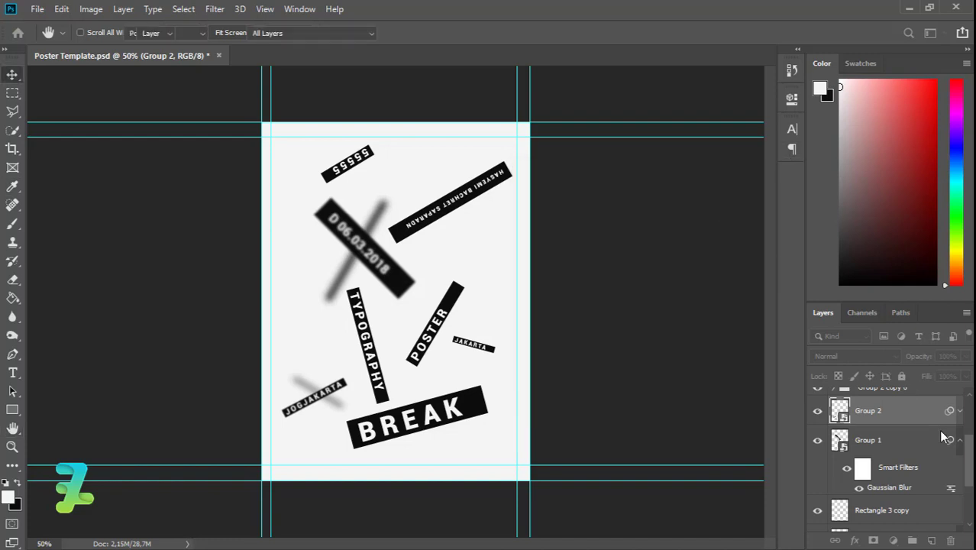
Convert Group 2 copy 6, the JAKARTA bar, to a smart object and apply a Gaussian Blur with a 1.0-pixel radius.
scroll(968, 447, up, 2)
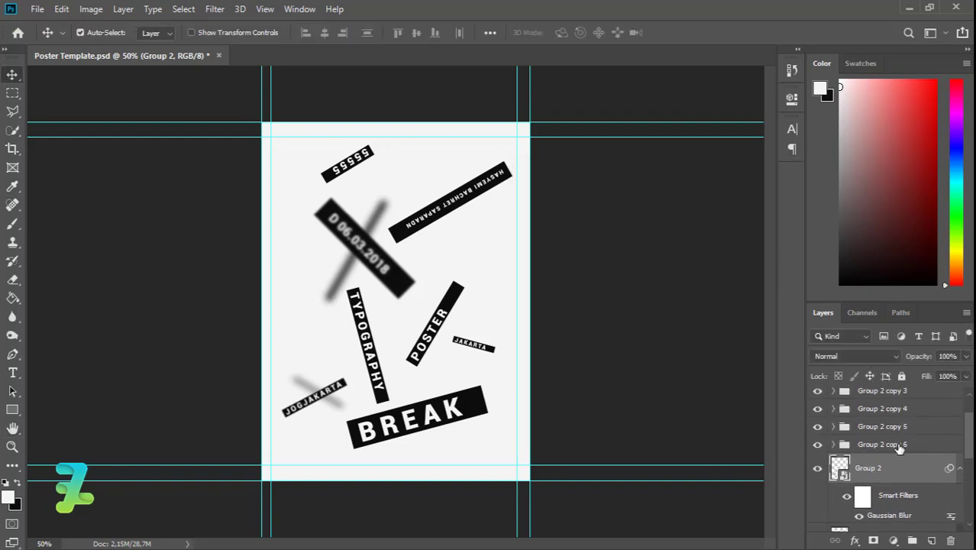
click(899, 444)
right_click(899, 443)
click(829, 203)
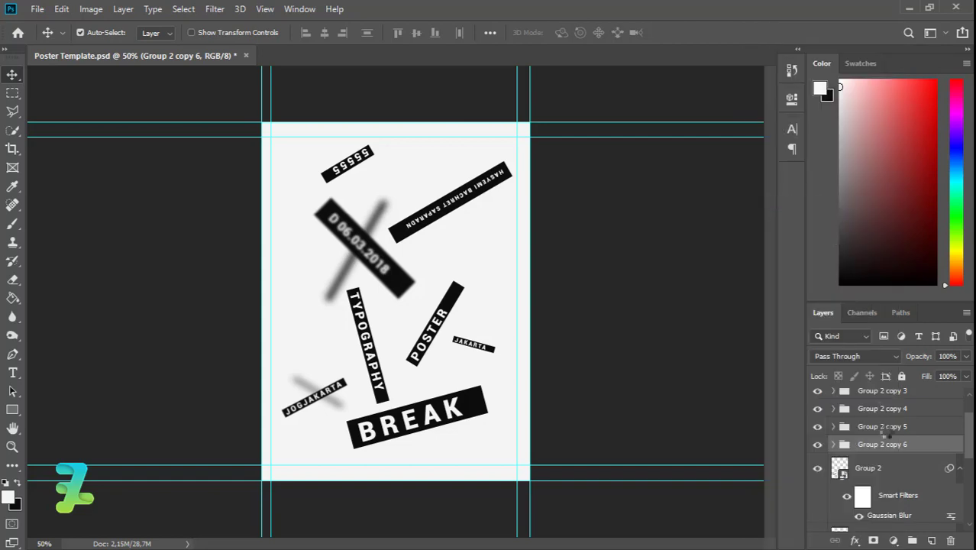
click(214, 11)
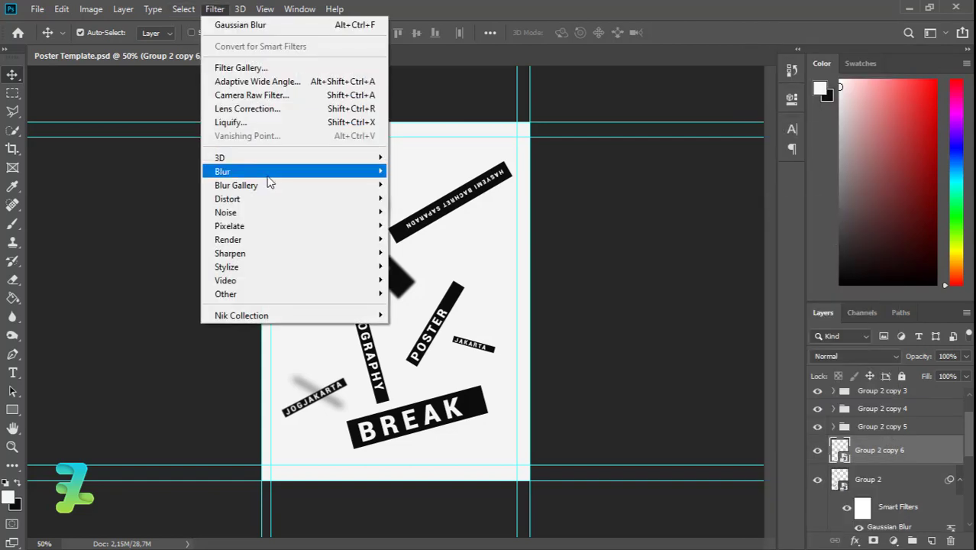
mouse_move(267, 169)
click(427, 225)
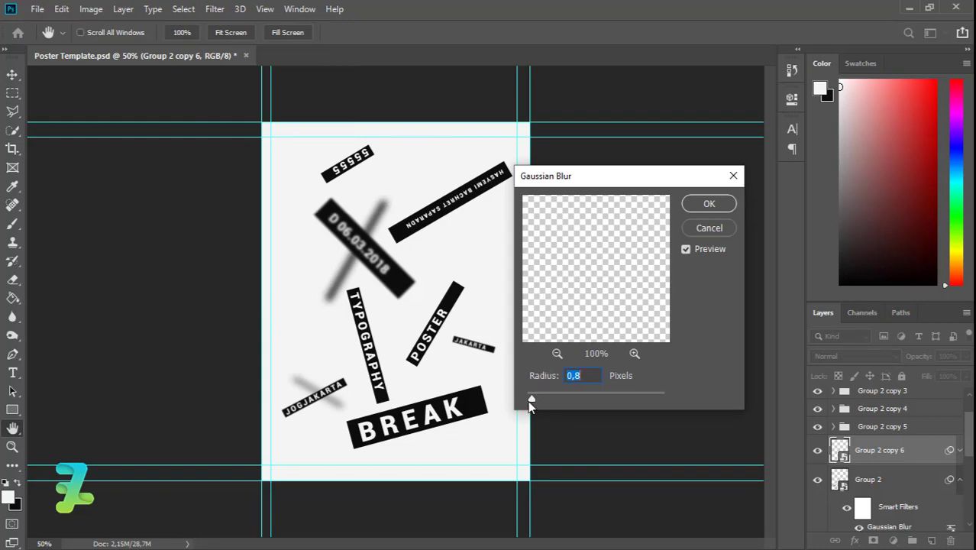
mouse_move(531, 401)
mouse_down()
mouse_move(577, 402)
mouse_move(533, 400)
mouse_up()
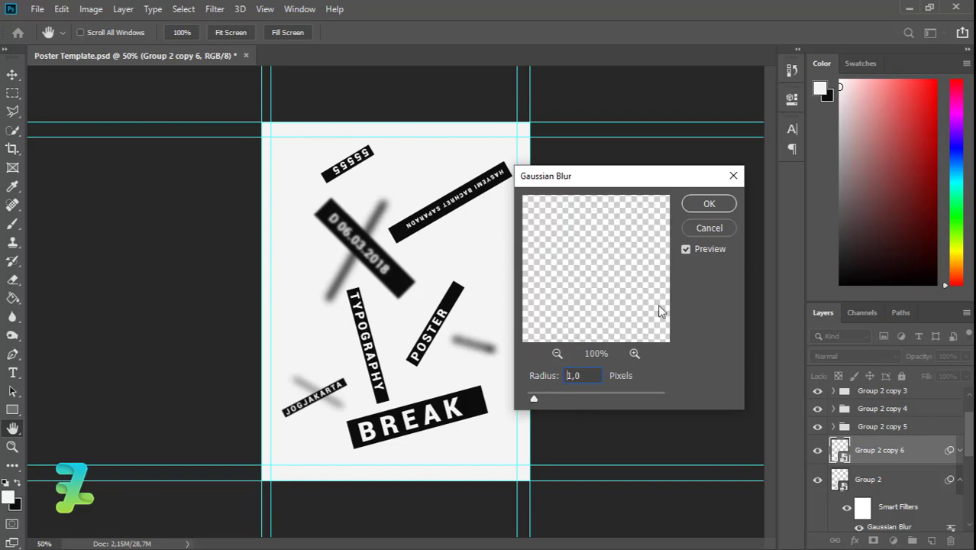
click(697, 212)
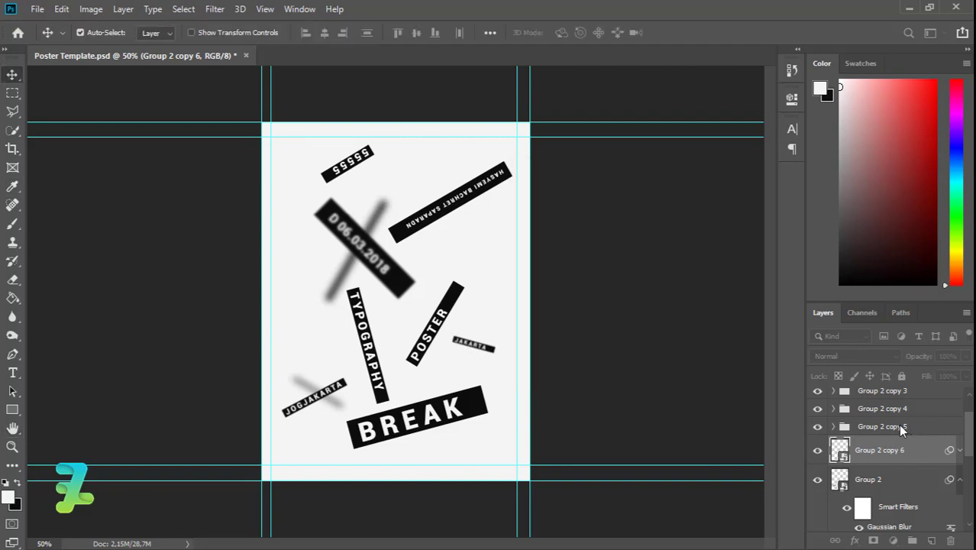
Convert Group 2 copy 5, the 55555 bar, to a smart object and apply a Gaussian Blur with a 1.3-pixel radius.
click(901, 429)
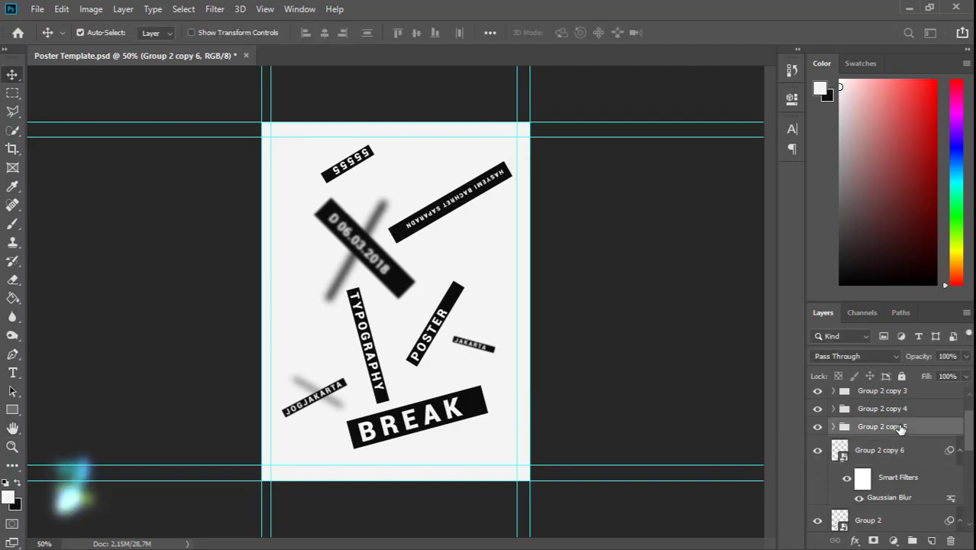
right_click(899, 430)
click(847, 197)
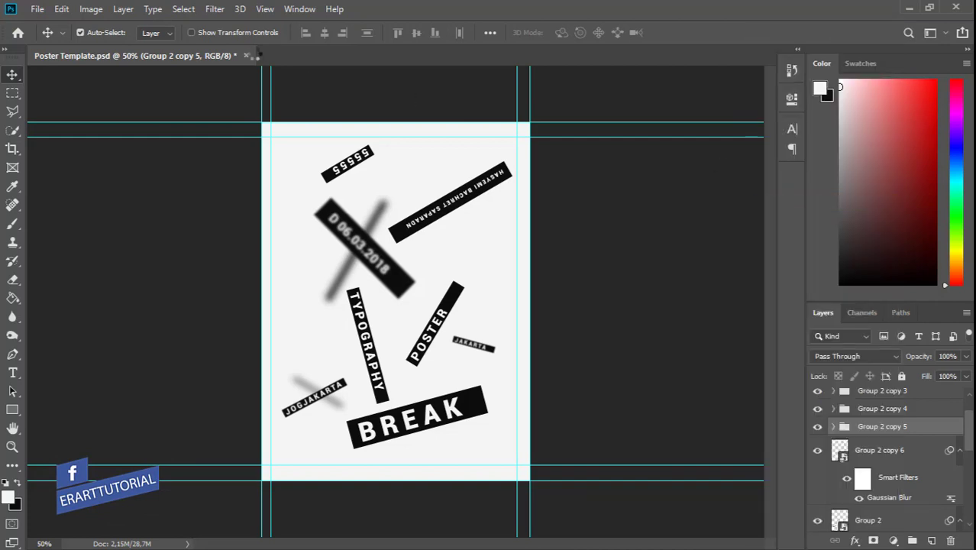
click(215, 9)
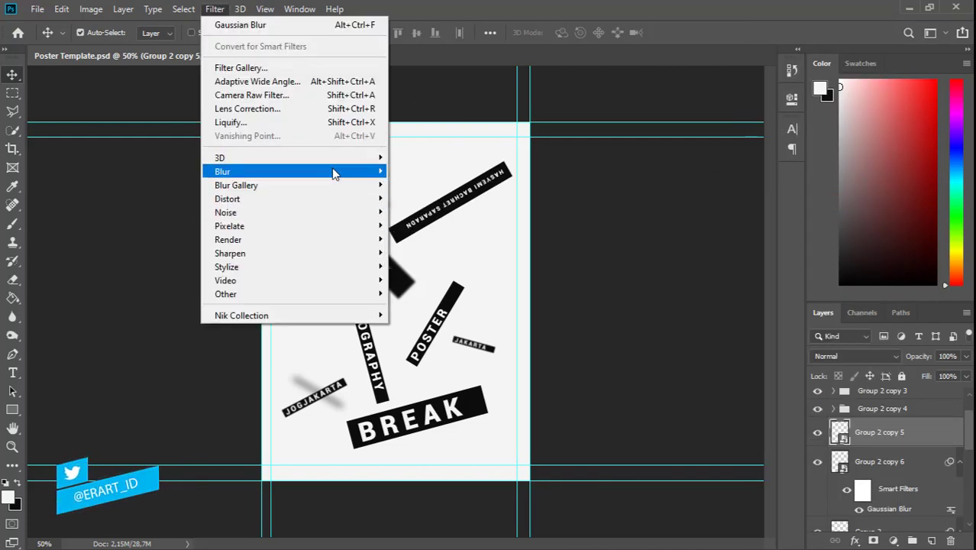
mouse_move(333, 172)
click(422, 226)
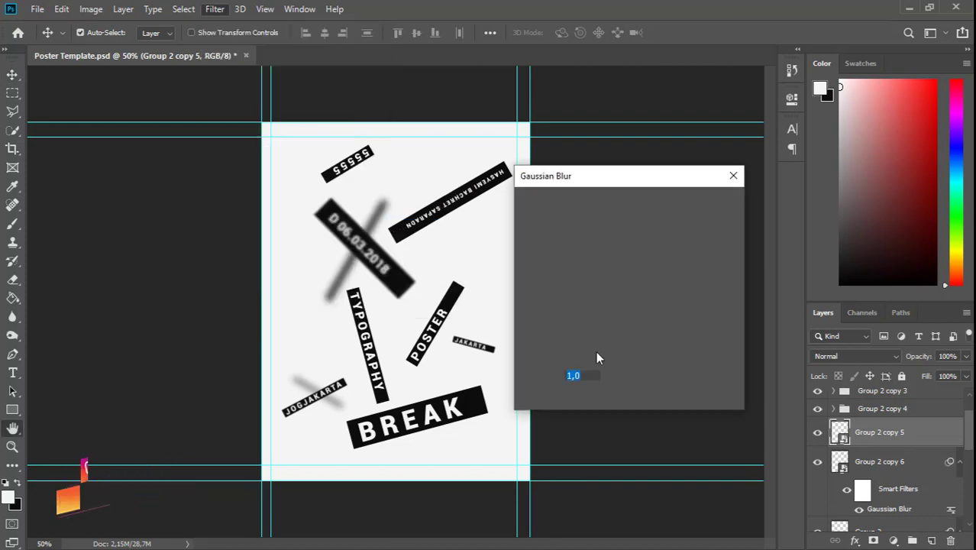
drag(533, 398, 579, 397)
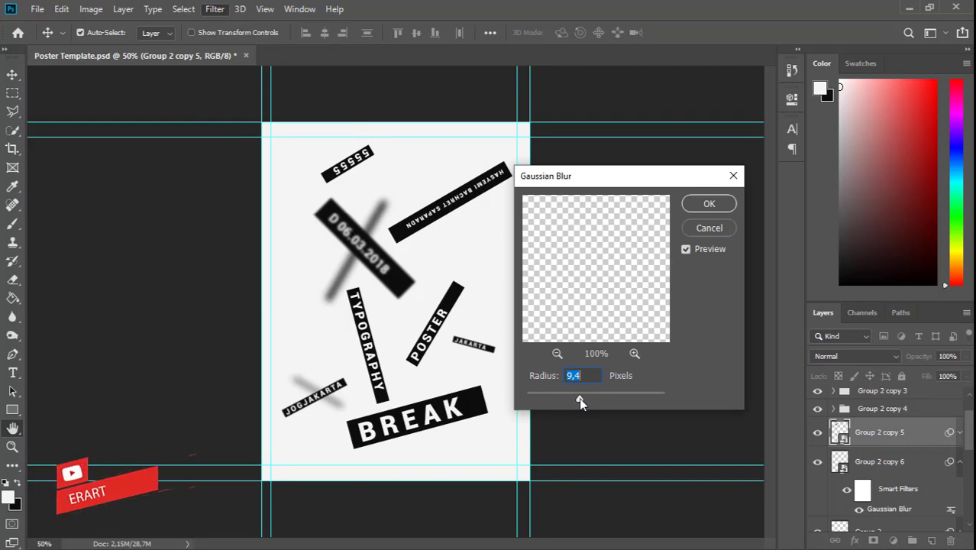
drag(578, 398, 567, 399)
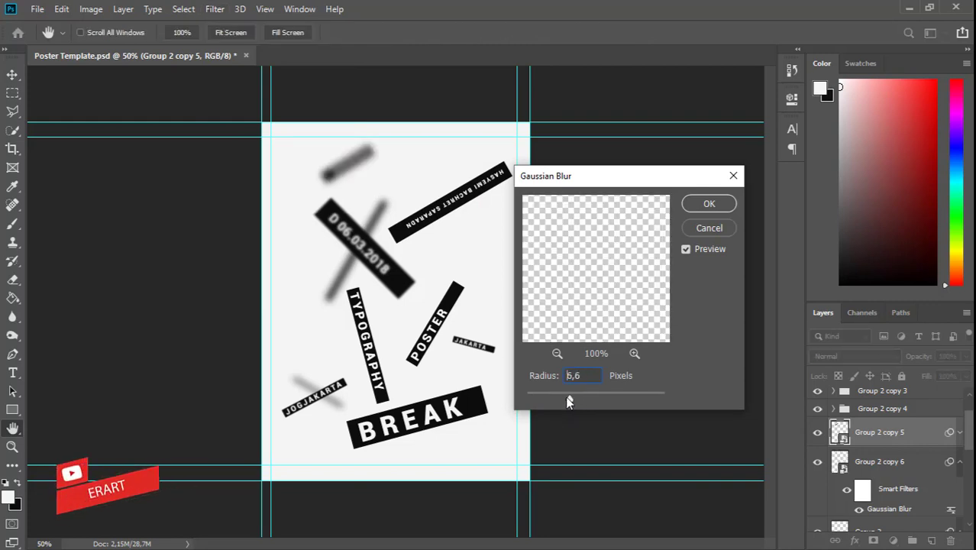
click(536, 397)
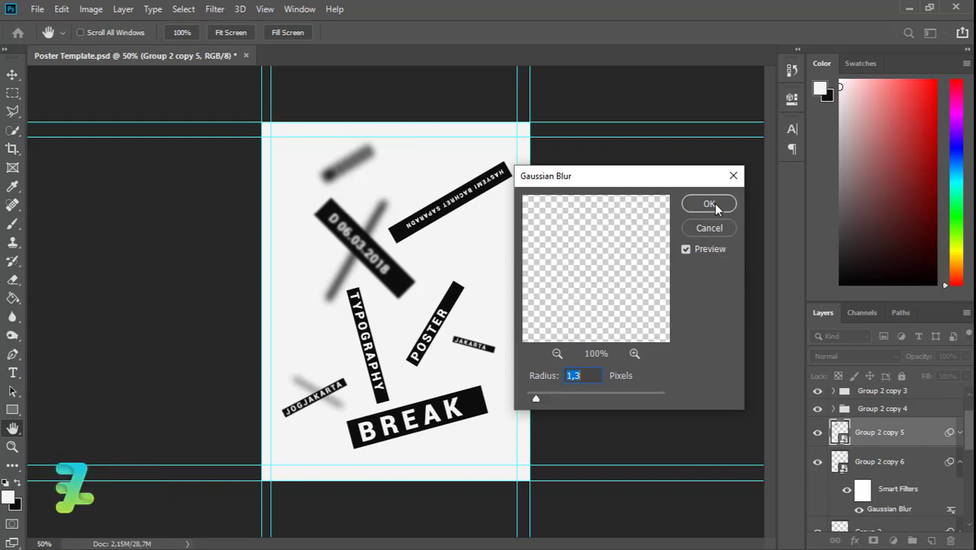
key(v)
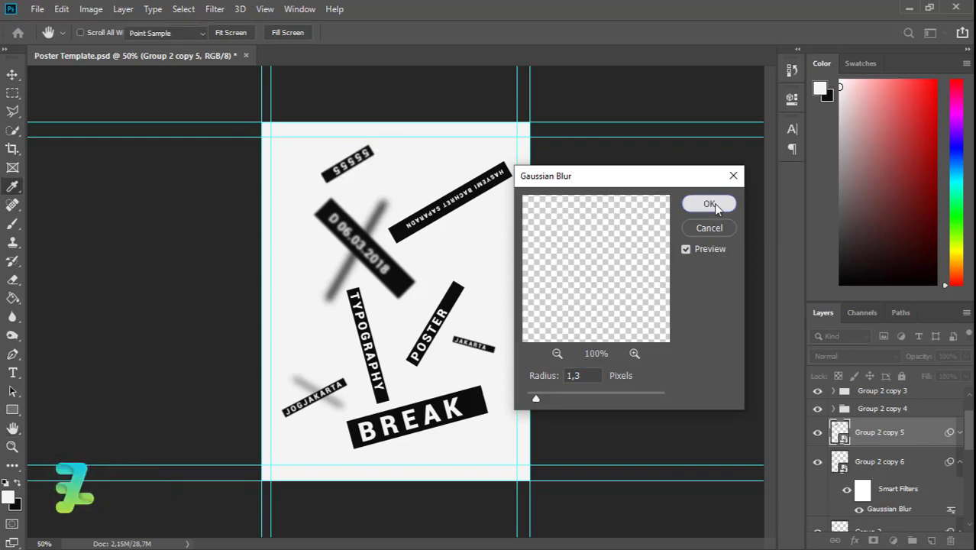
click(709, 203)
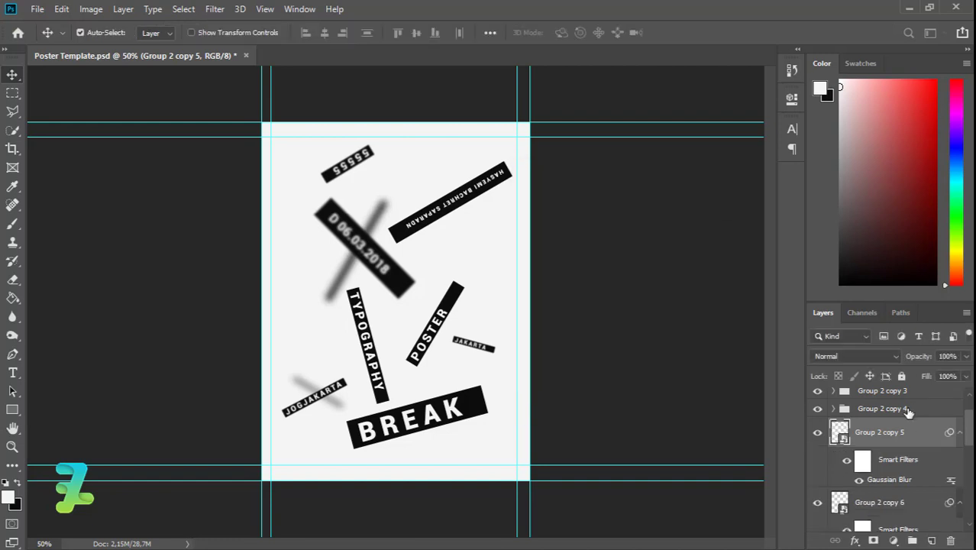
Convert Group 2 copy 4, the POSTER bar, to a smart object and apply a Gaussian Blur with a 3.7-pixel radius.
click(913, 413)
right_click(912, 412)
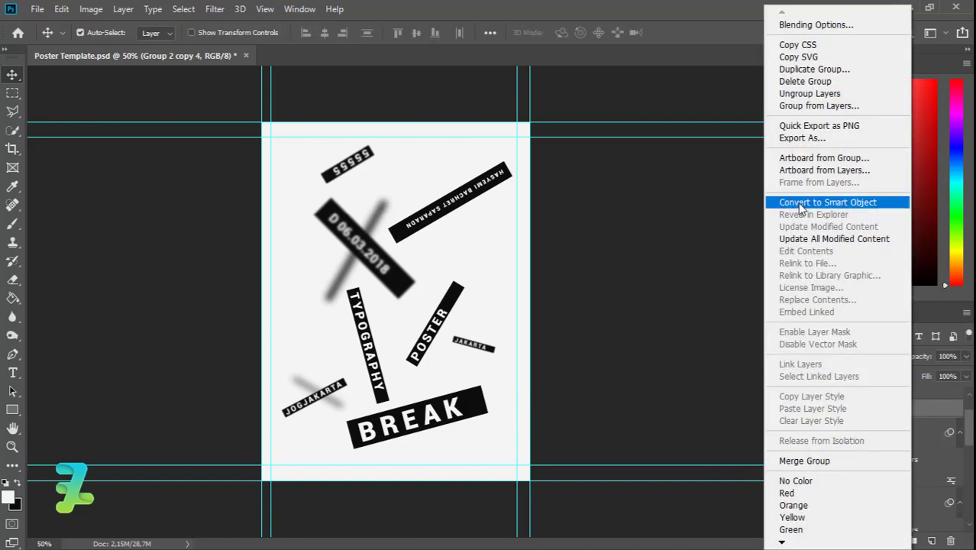
click(796, 201)
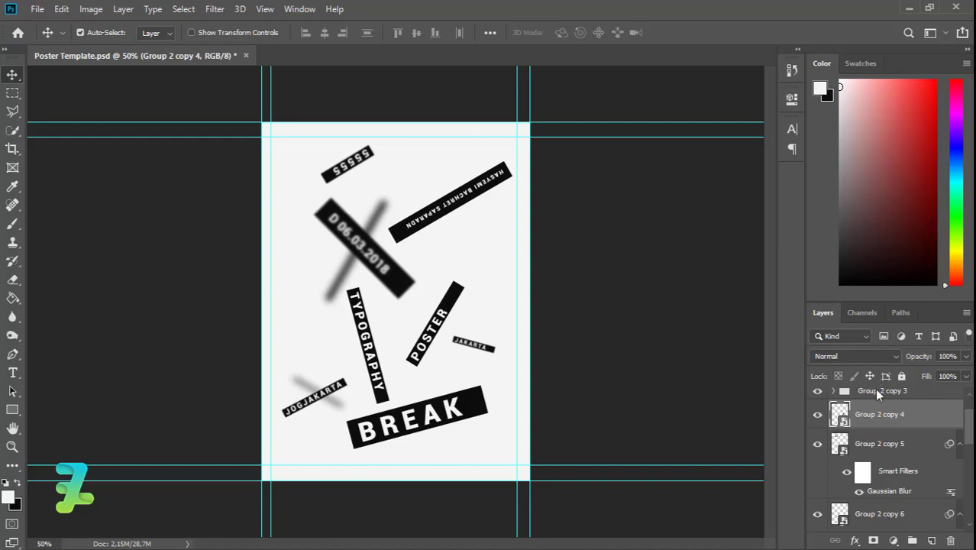
scroll(971, 418, up, 2)
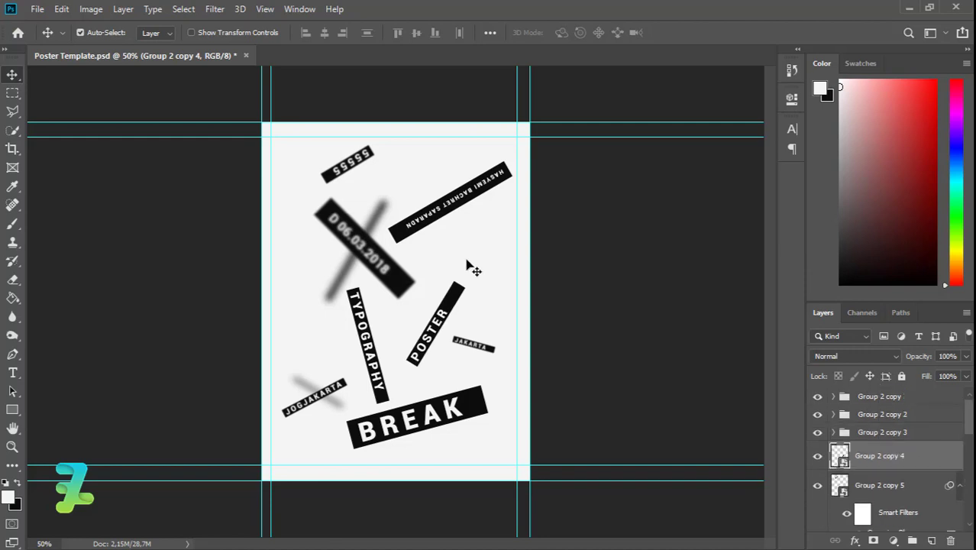
click(215, 8)
mouse_move(342, 177)
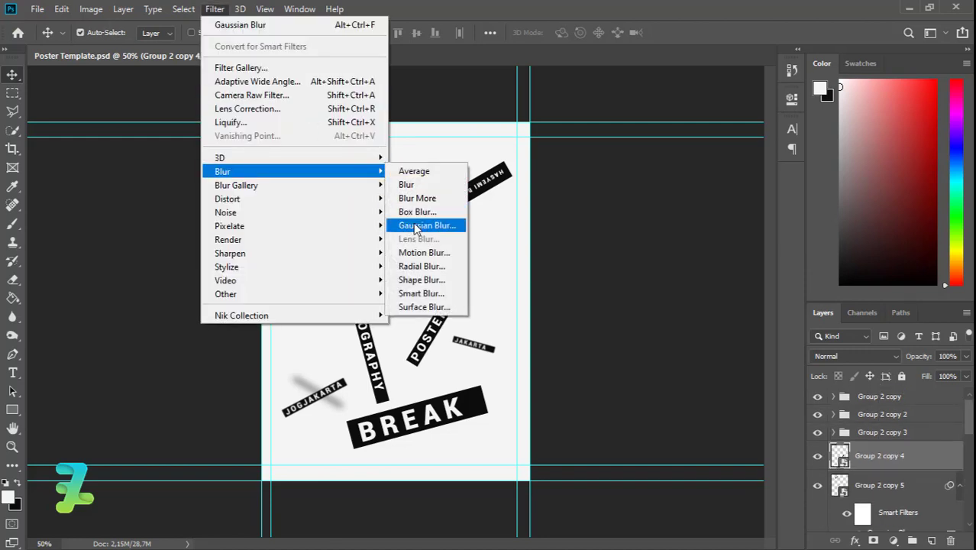
click(426, 222)
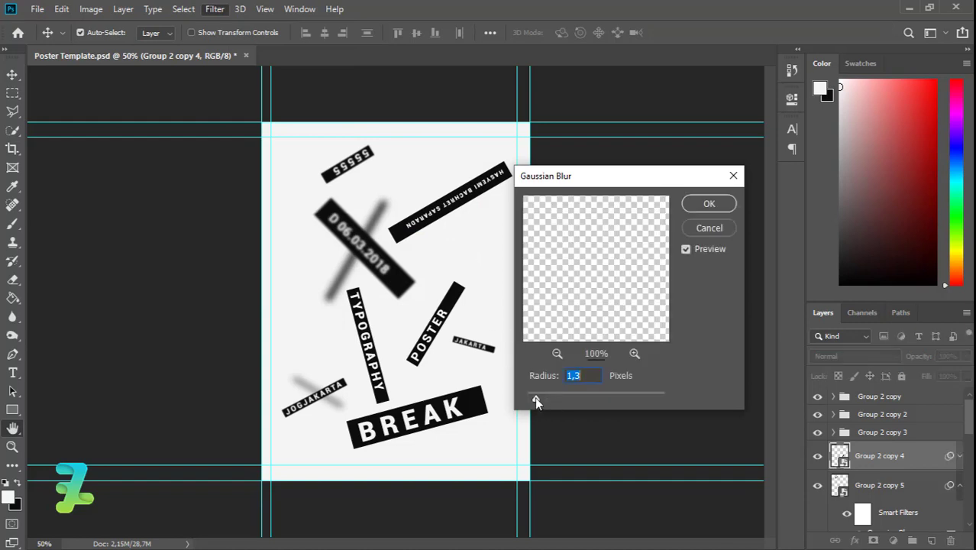
key(Down)
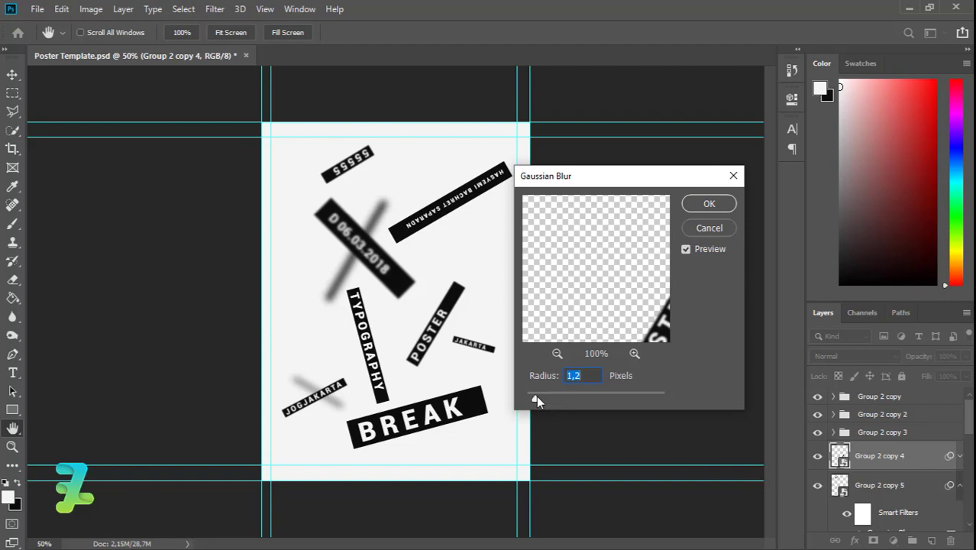
drag(537, 396, 578, 398)
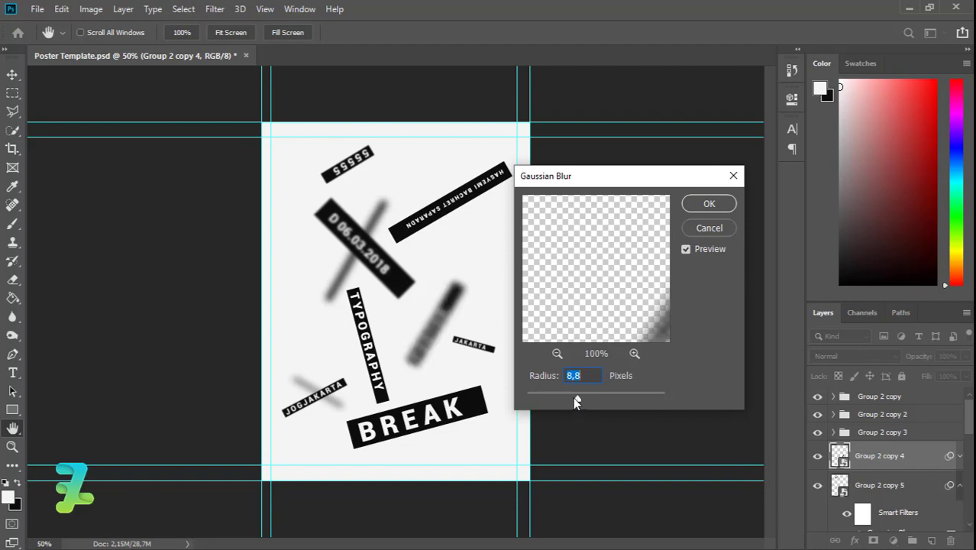
drag(577, 399, 554, 397)
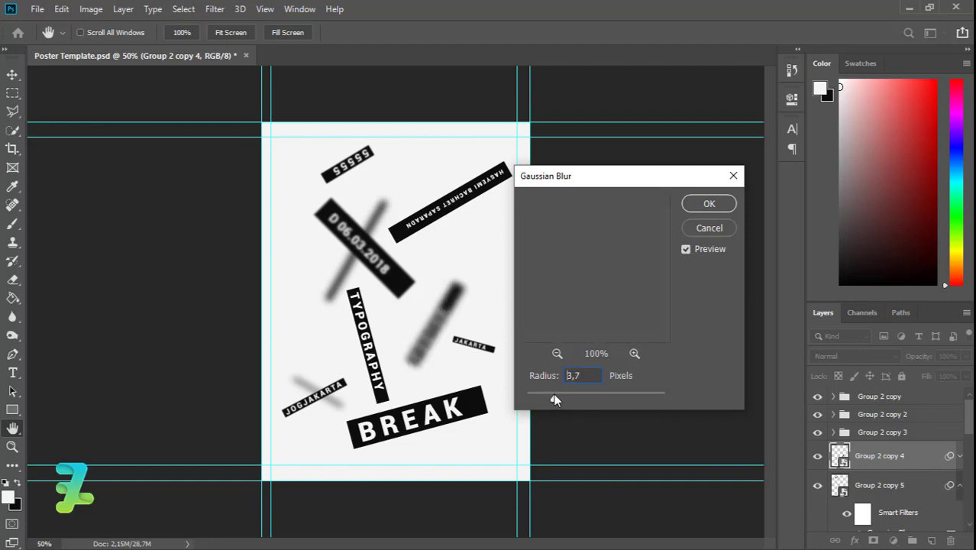
click(709, 204)
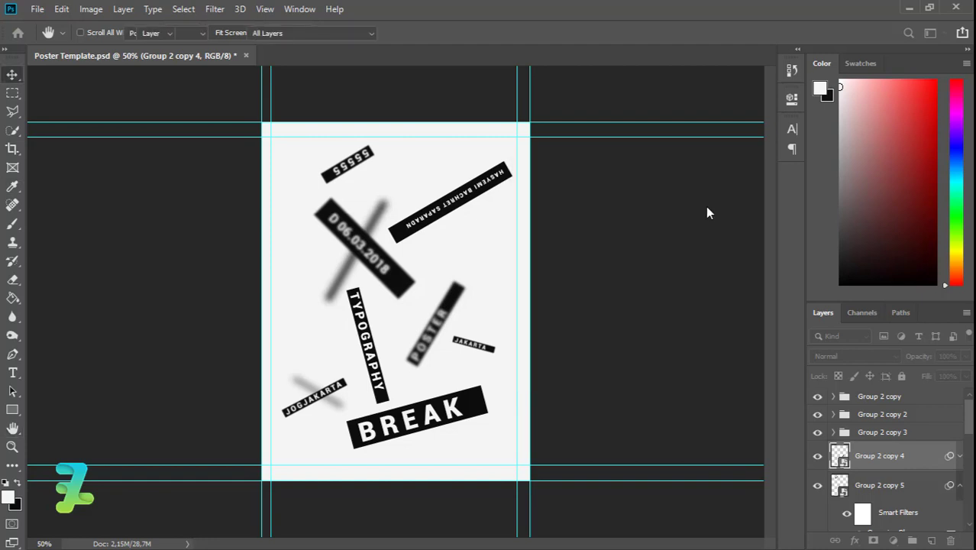
Convert Group 2 copy 3, the bar with the person's name, to a smart object and apply a Gaussian Blur with a 2.1-pixel radius.
right_click(886, 433)
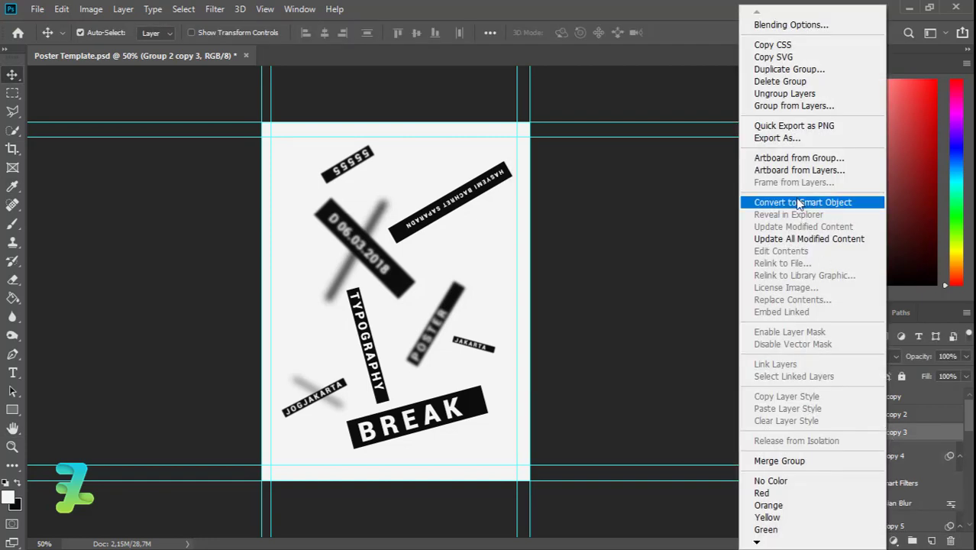
click(802, 201)
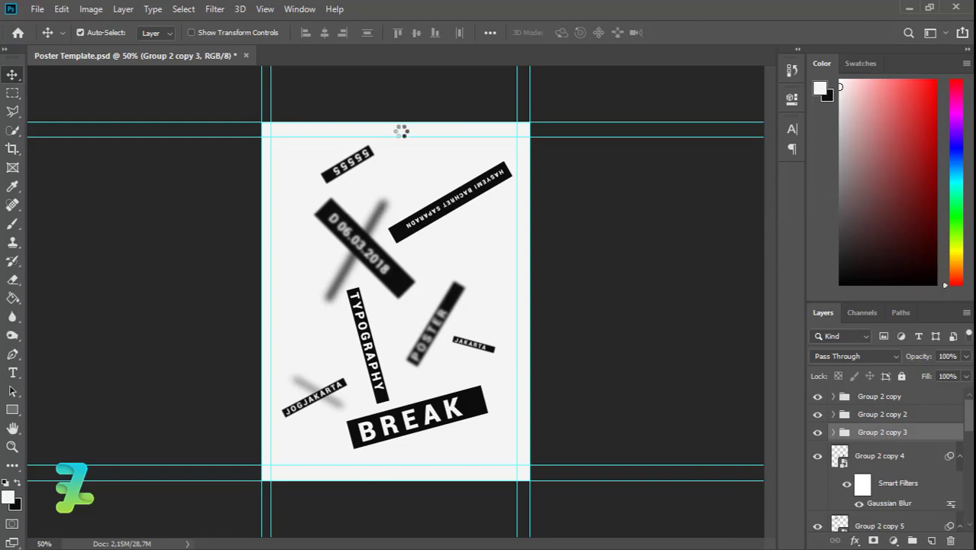
click(218, 10)
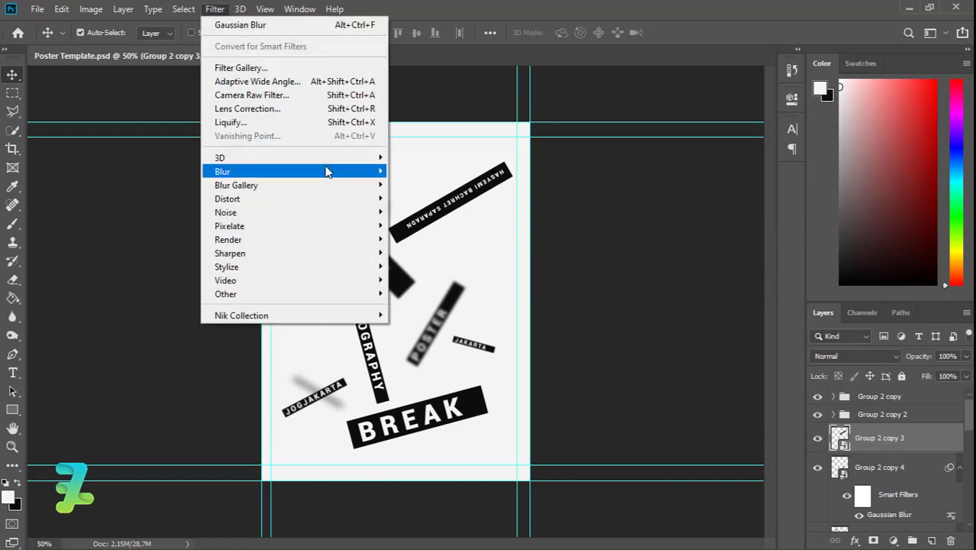
mouse_move(327, 171)
click(442, 225)
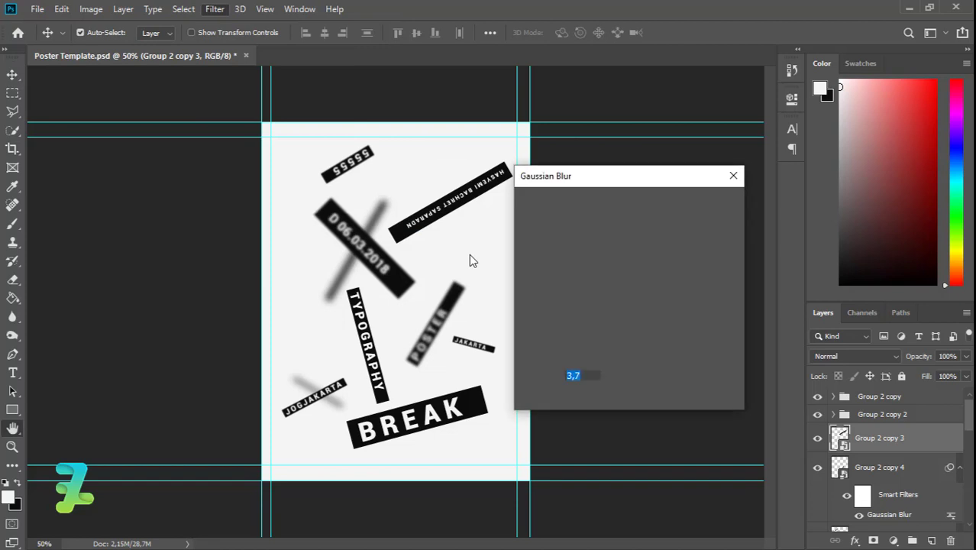
drag(553, 397, 564, 399)
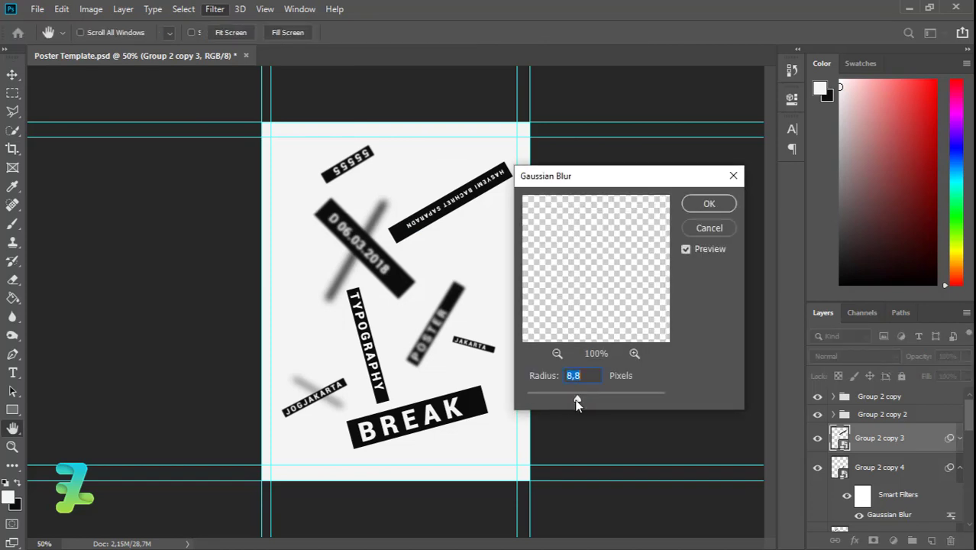
drag(549, 392, 541, 394)
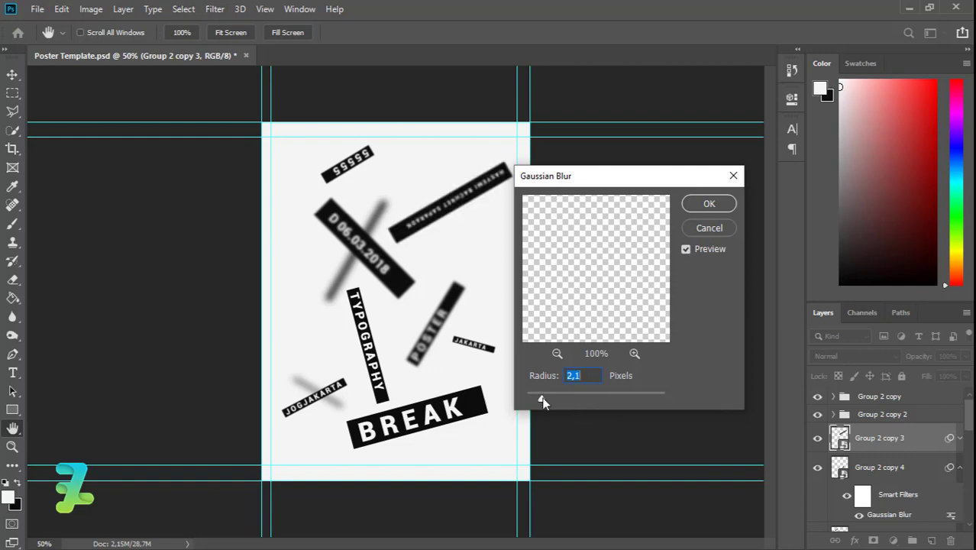
click(710, 204)
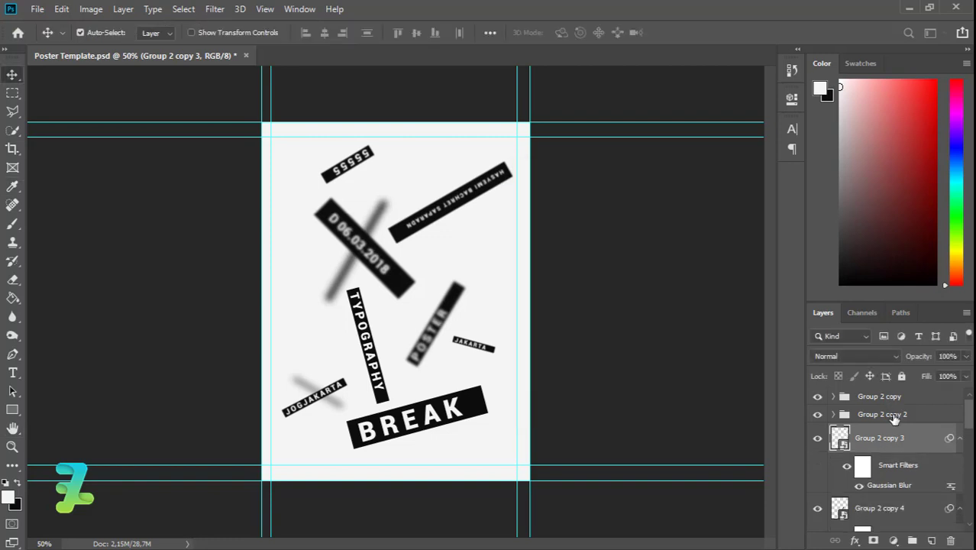
Convert Group 2 copy 2, the TYPOGRAPHY bar, to a smart object and apply a Gaussian Blur with a 1.2-pixel radius.
right_click(893, 417)
click(803, 203)
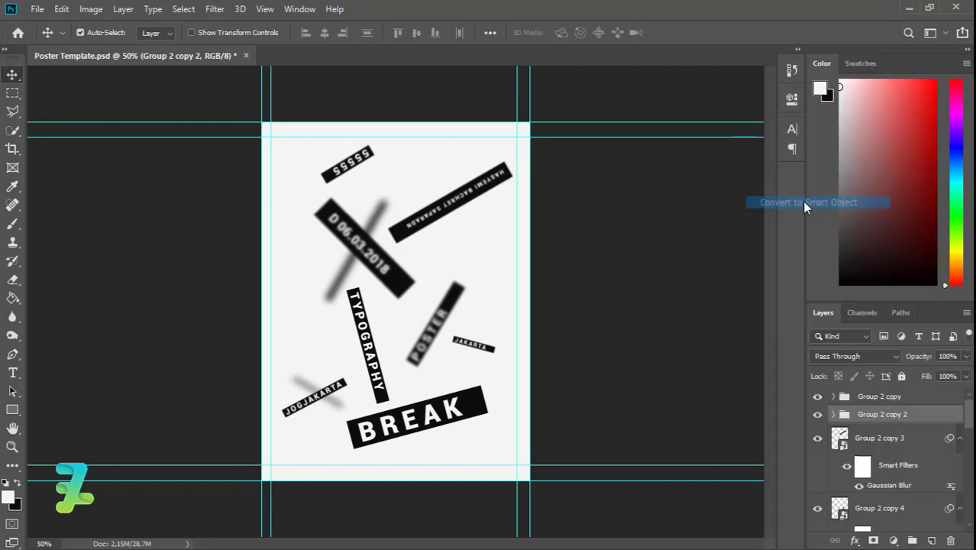
click(213, 9)
mouse_move(367, 171)
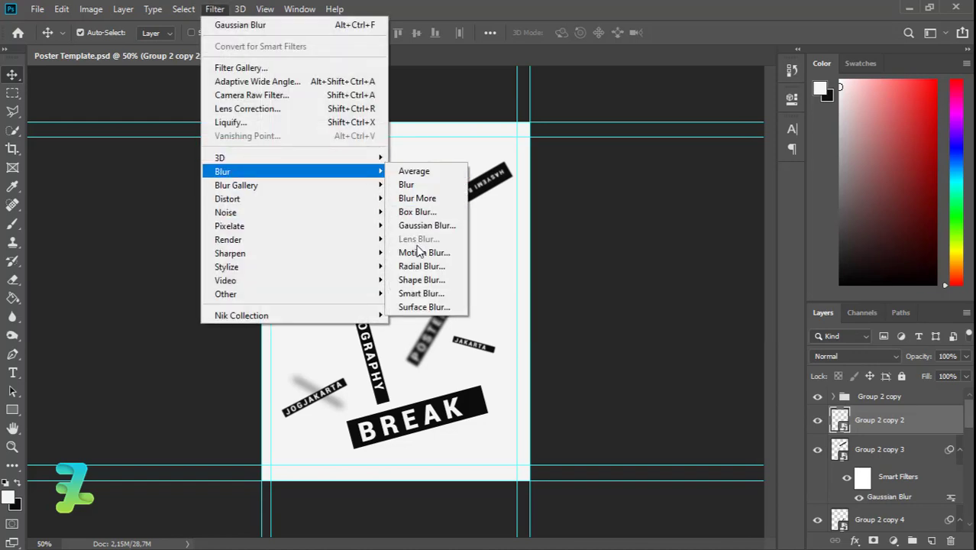
click(425, 225)
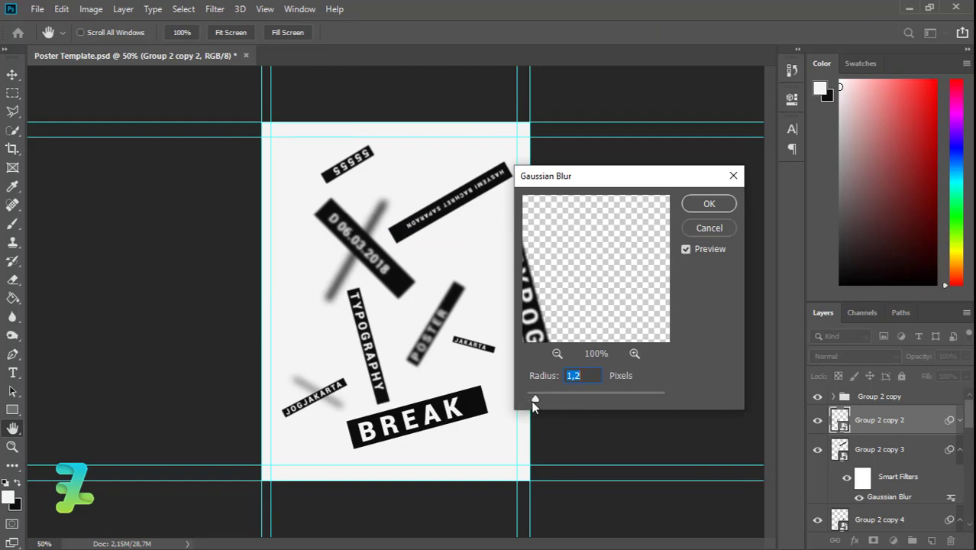
click(707, 203)
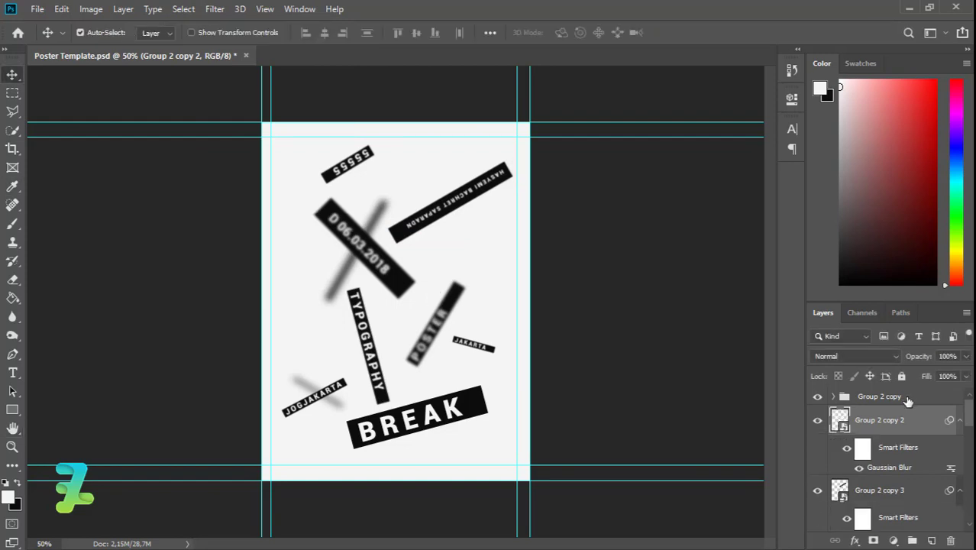
Convert Group 2 copy, the BREAK bar, to a smart object and apply a Gaussian Blur with a 4.5-pixel radius.
click(885, 396)
right_click(907, 399)
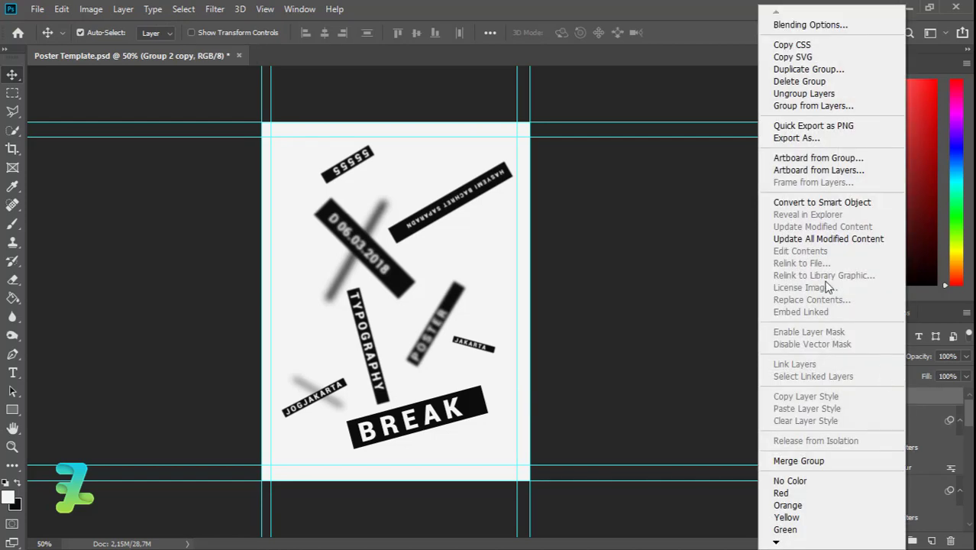
click(811, 203)
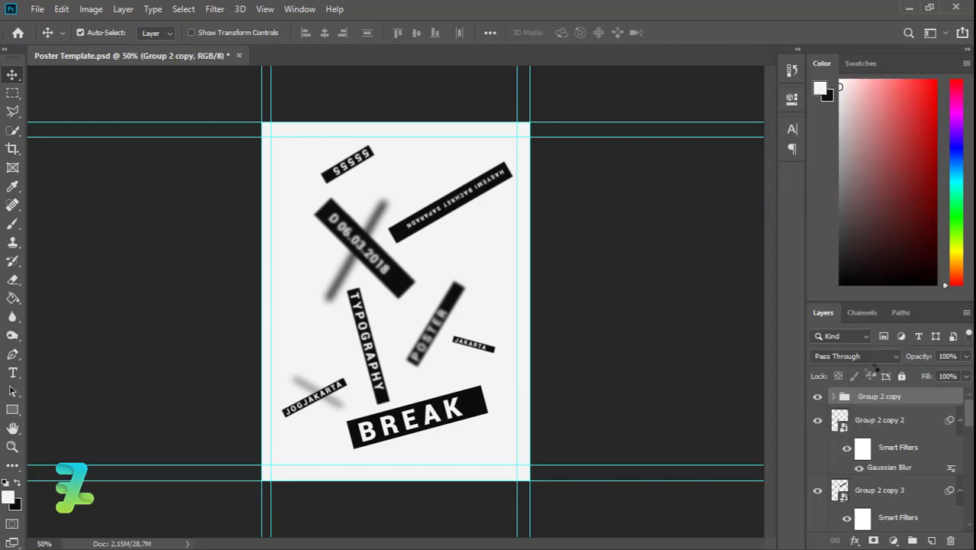
click(214, 9)
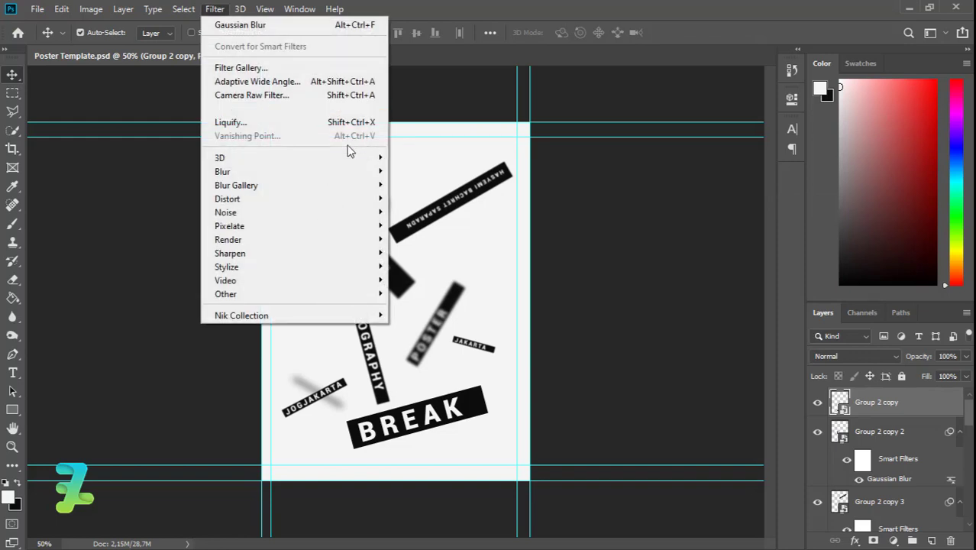
mouse_move(359, 171)
click(435, 222)
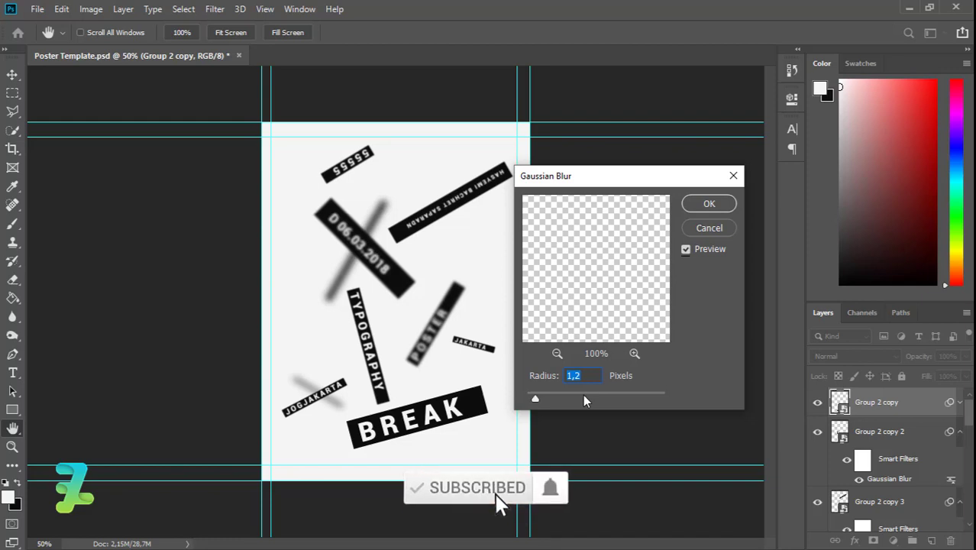
drag(562, 398, 569, 397)
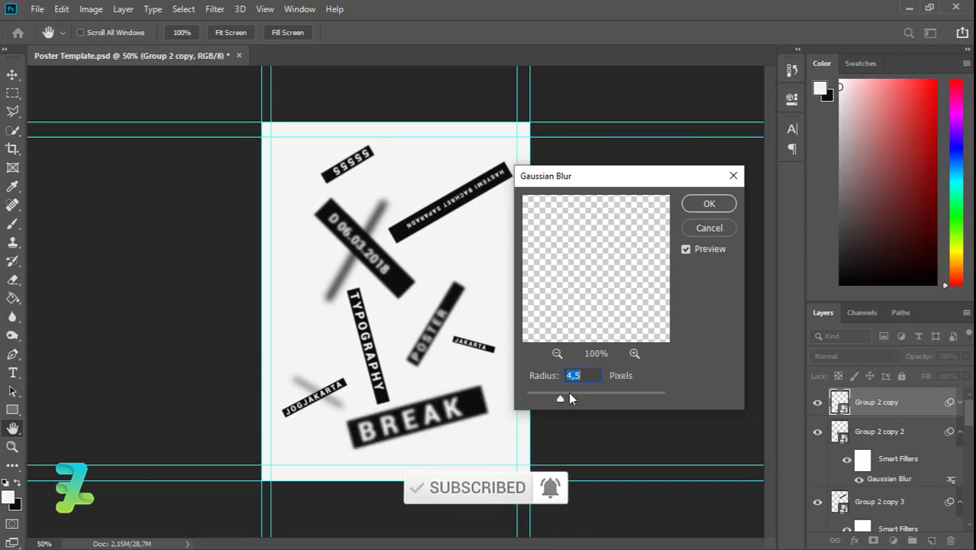
click(705, 205)
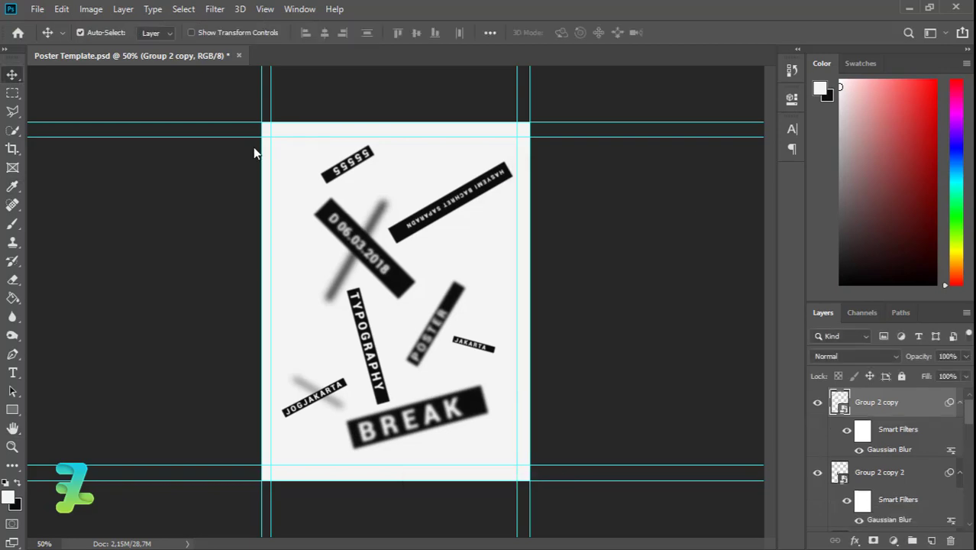